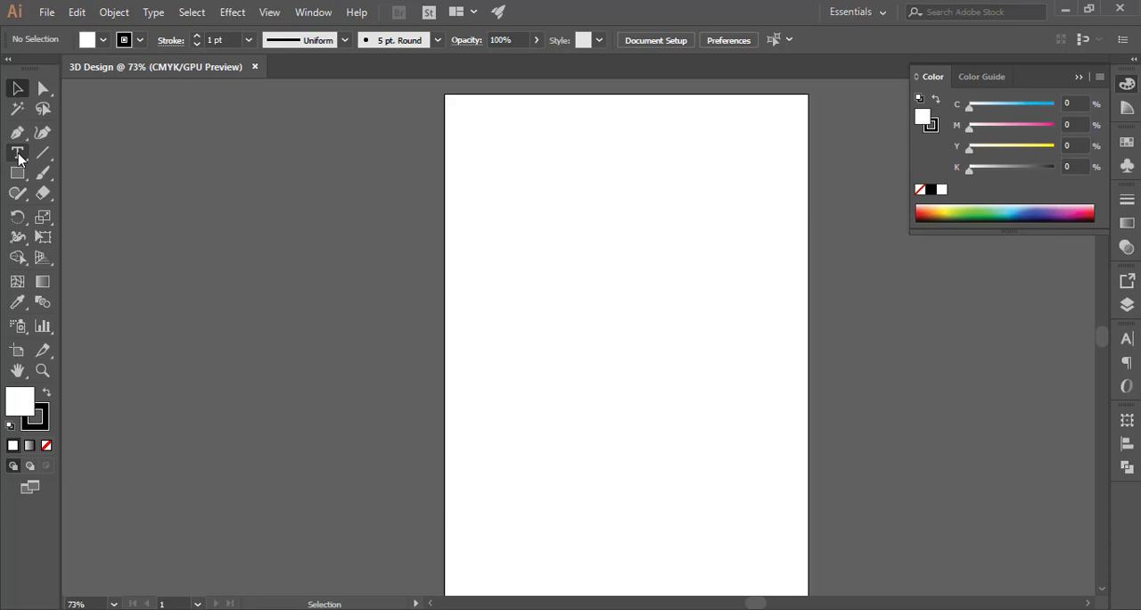
Create a letter B text object on the artboard and scale it up to about 198 pt
click(18, 154)
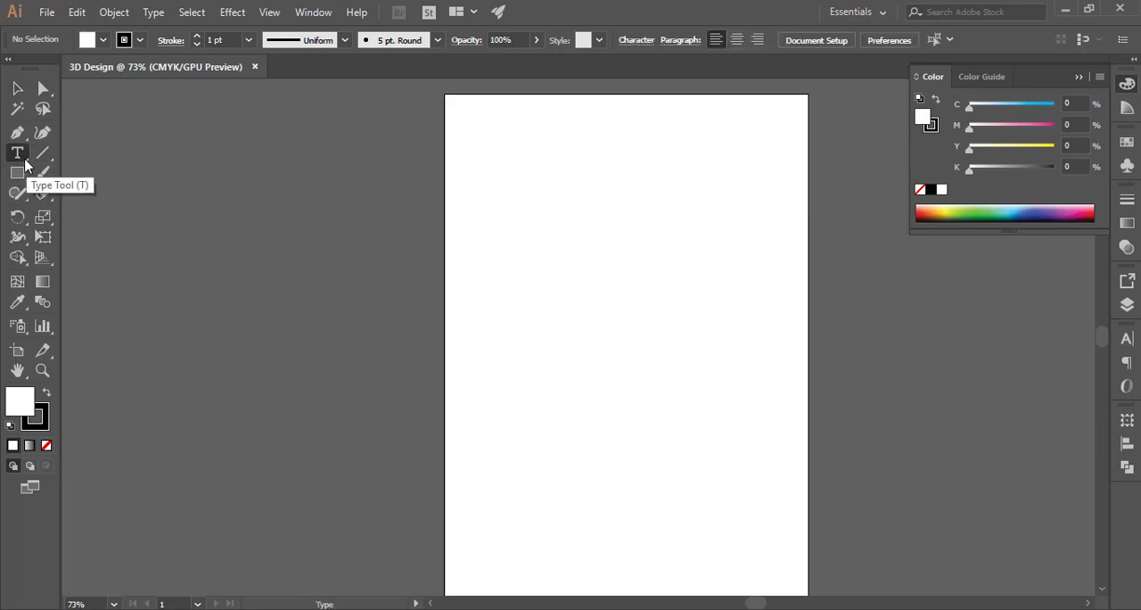
click(526, 188)
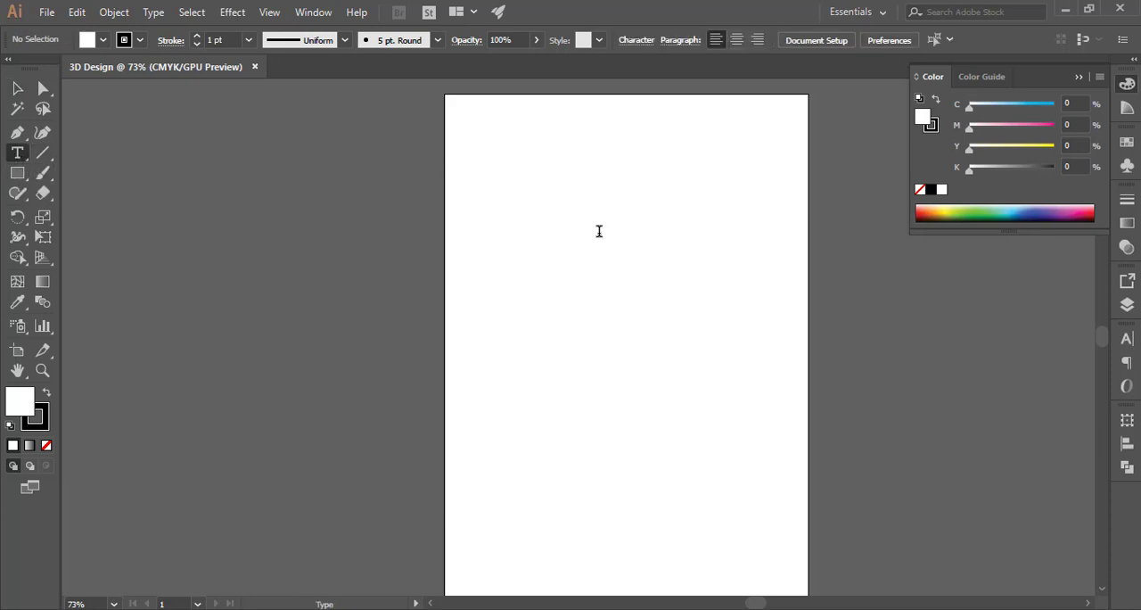
key(BackSpace)
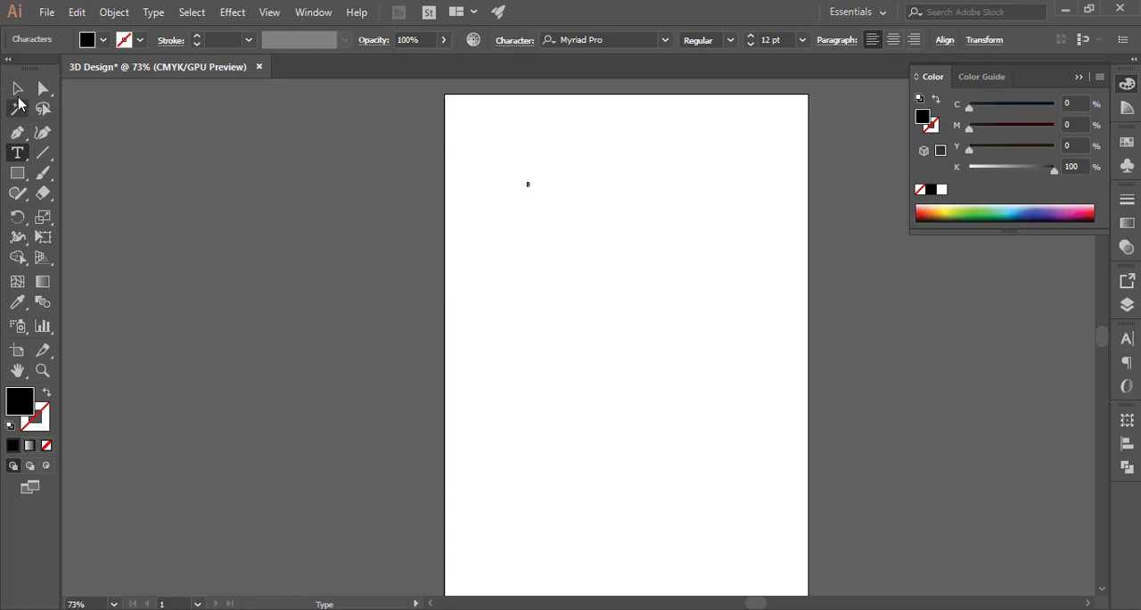
key(Escape)
drag(538, 178, 584, 122)
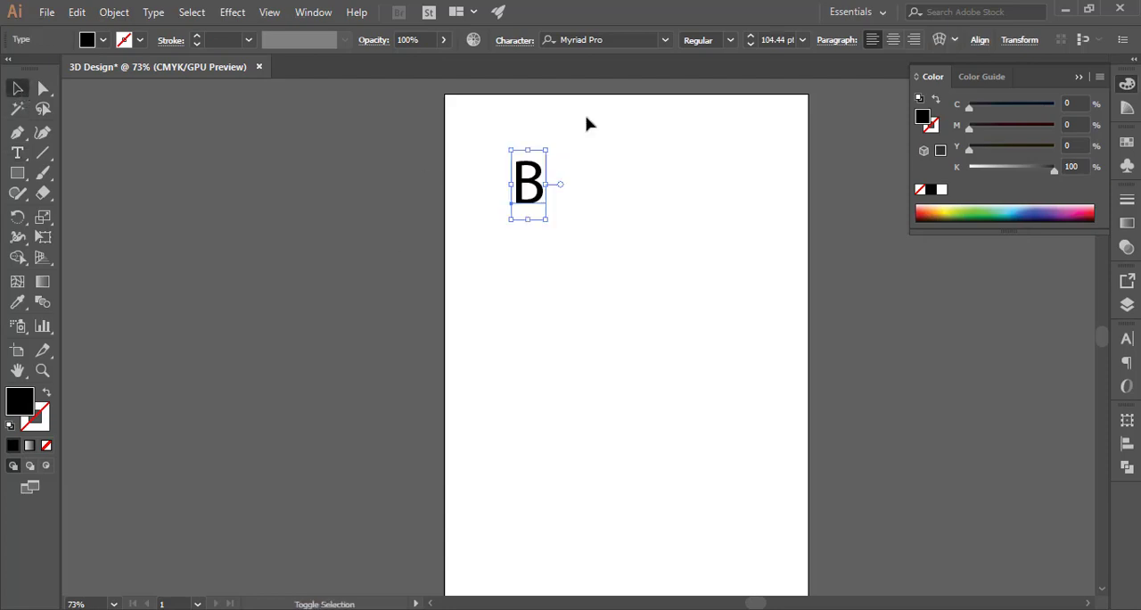
drag(547, 216, 575, 247)
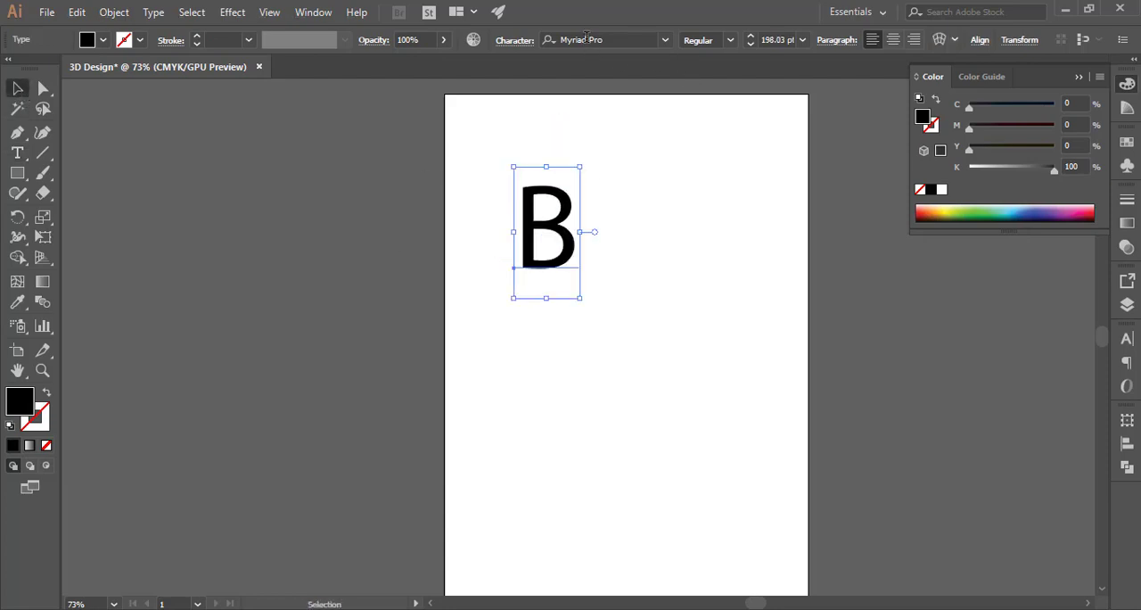
Change the letter's font to Arial Black
click(586, 39)
text(ara)
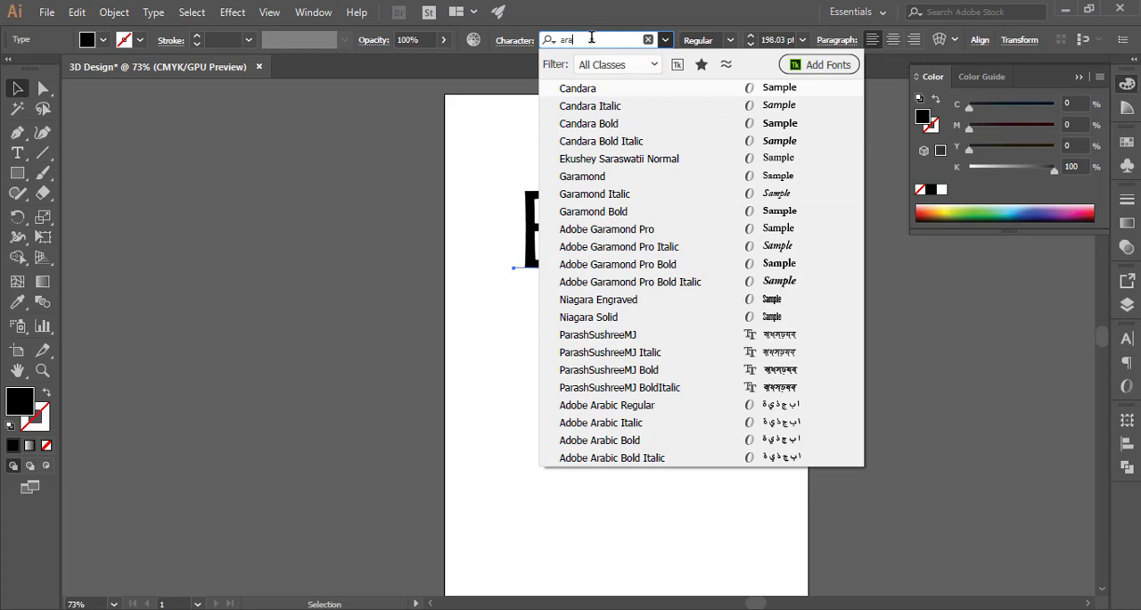
key(BackSpace)
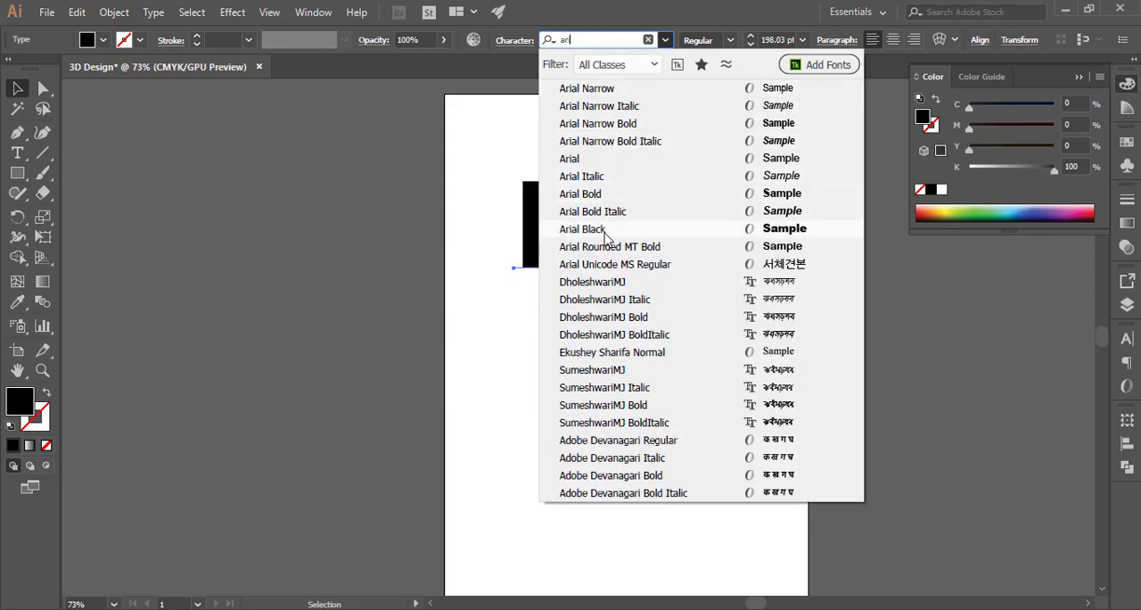
click(605, 234)
drag(573, 216, 577, 254)
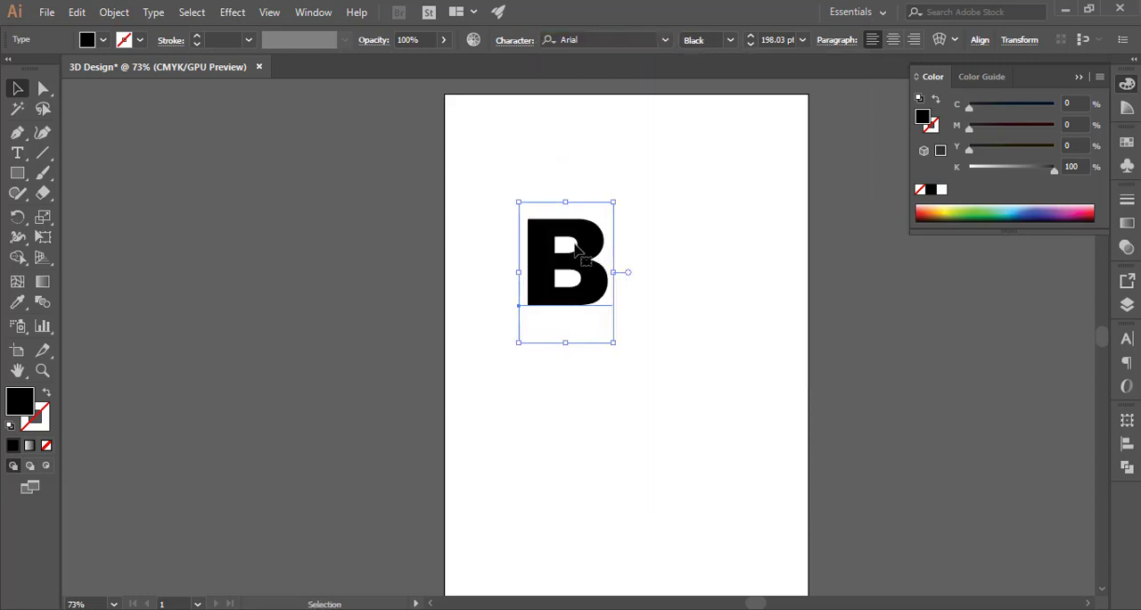
Set the letter's fill colour to cyan
drag(662, 253, 469, 245)
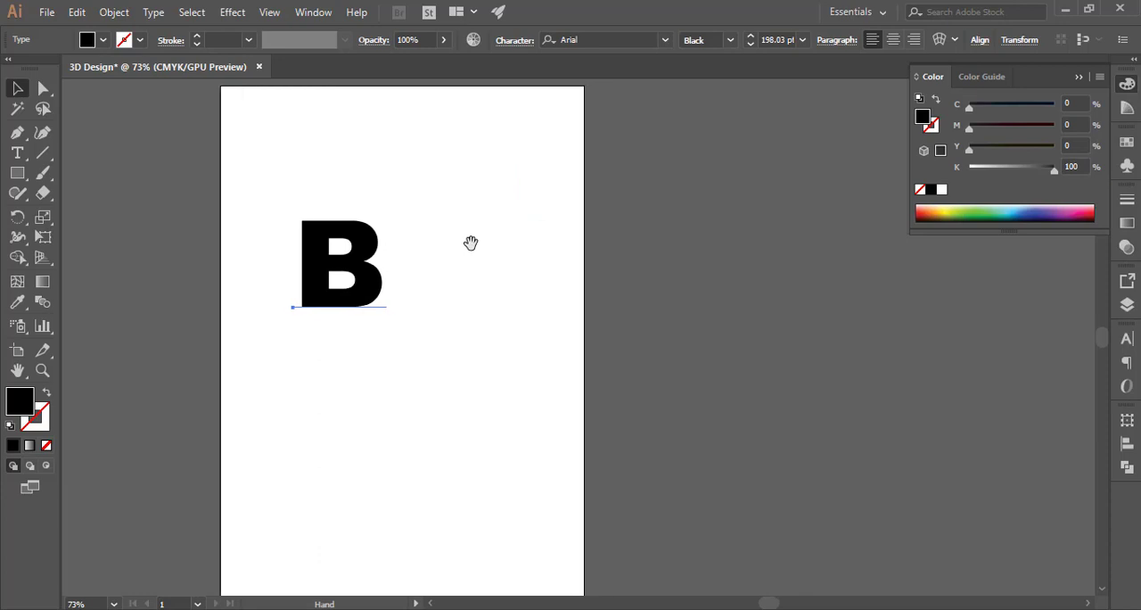
click(103, 41)
click(94, 70)
click(513, 218)
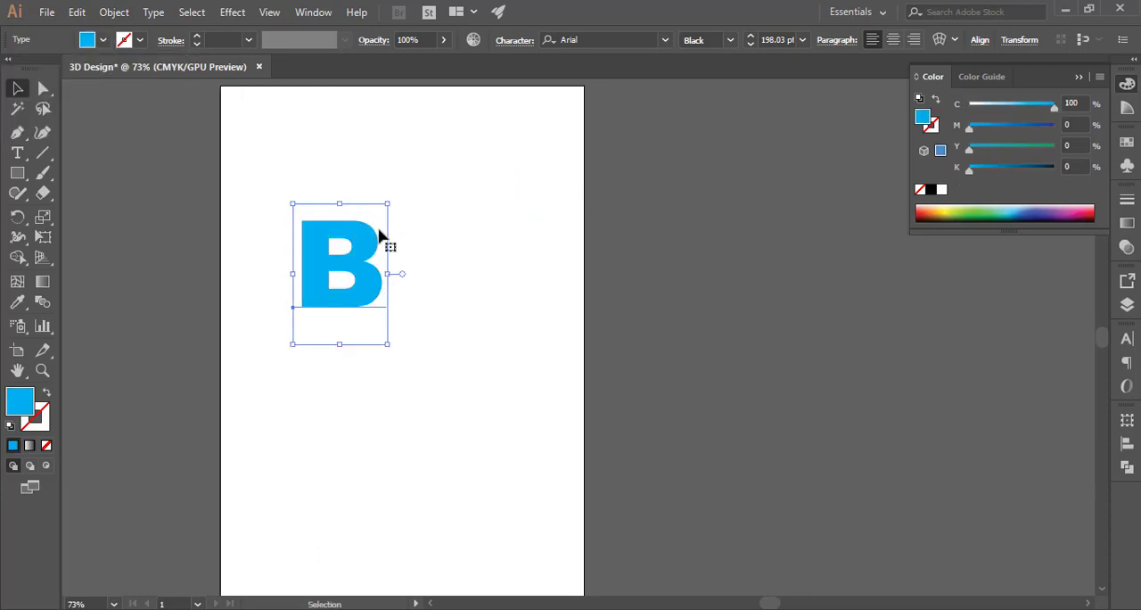
drag(368, 237, 370, 254)
Apply the 3D Extrude & Bevel effect to the letter and turn on its preview
drag(450, 156, 700, 168)
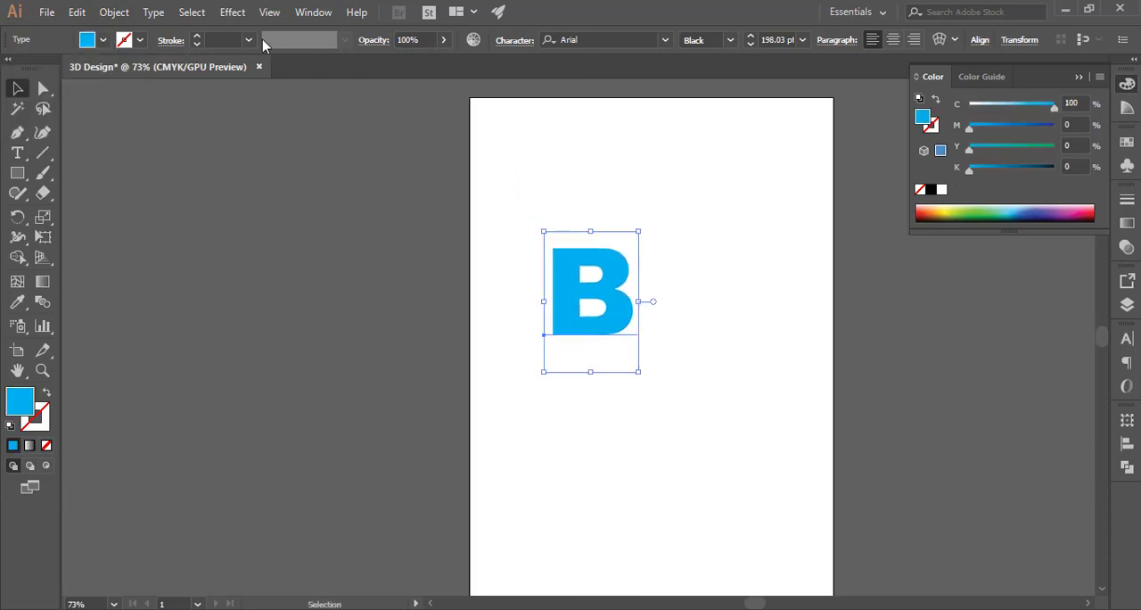
click(220, 14)
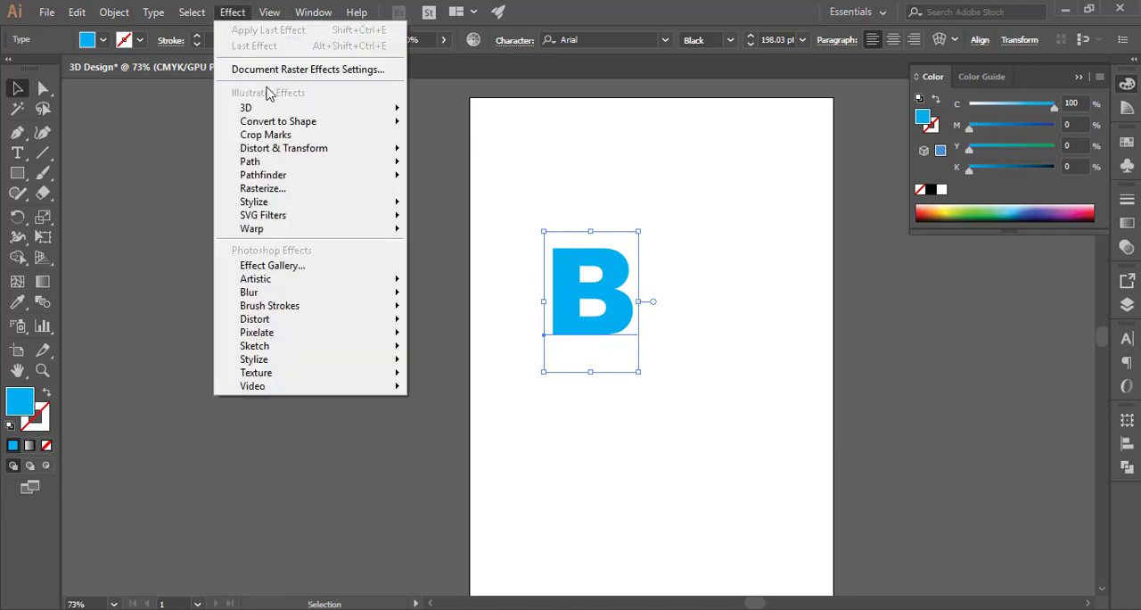
mouse_move(350, 110)
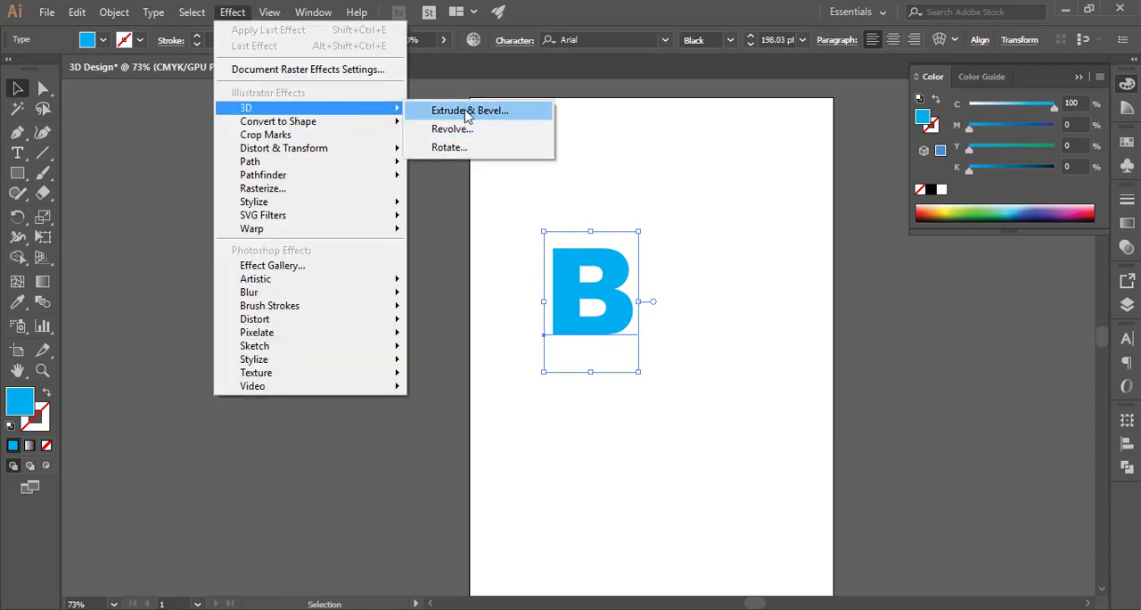
click(510, 111)
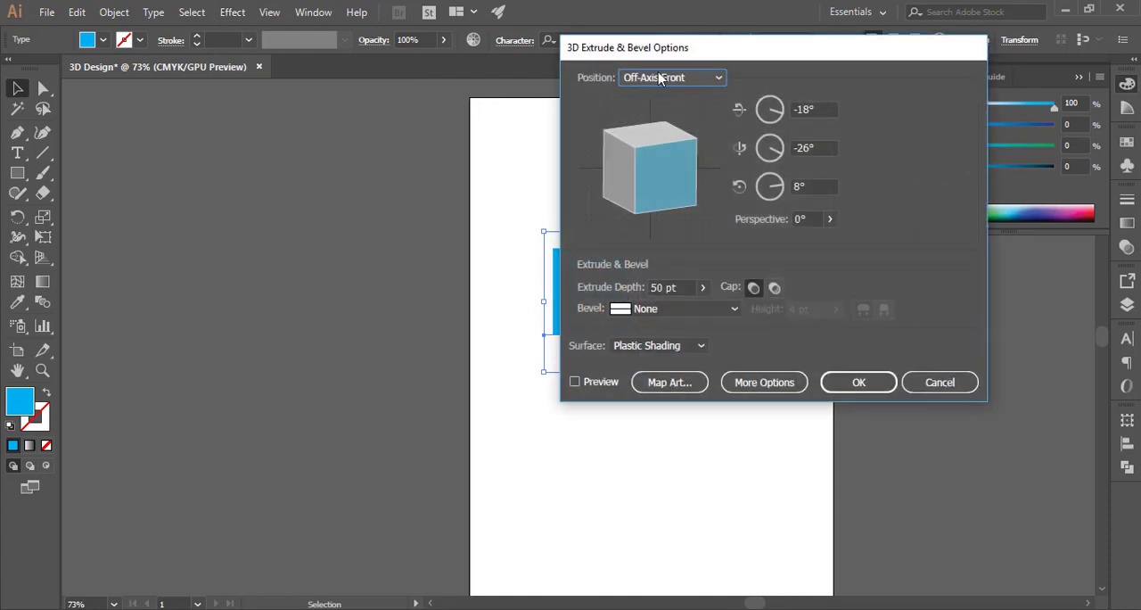
drag(660, 53, 136, 72)
click(65, 397)
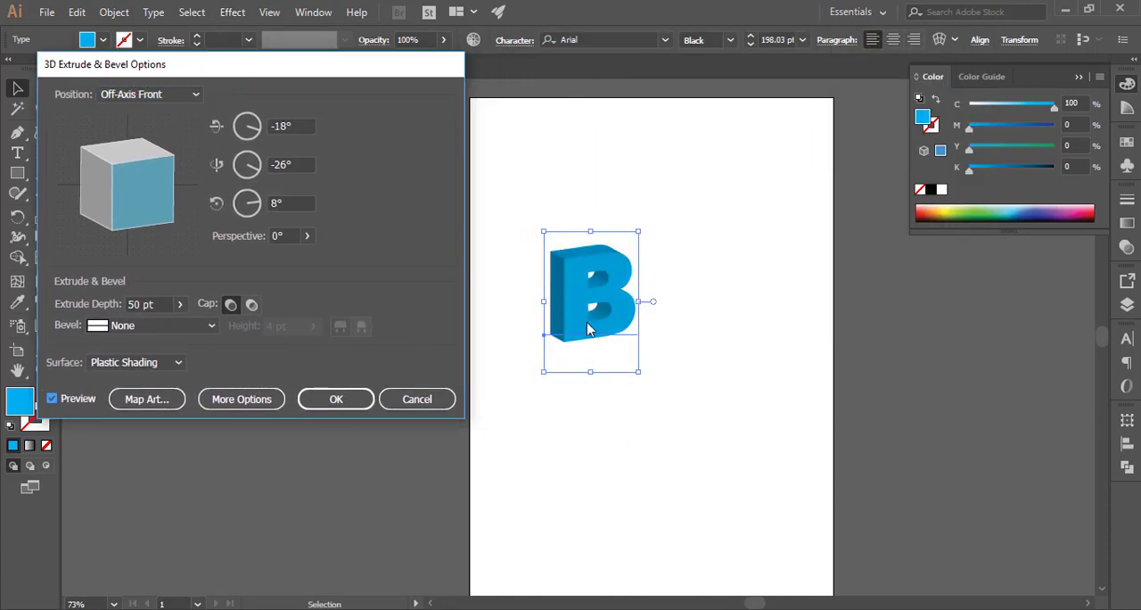
Experiment with the rotation by turning the preview cube and trying the Off-Axis Back and Off-Axis Front presets
drag(115, 190, 153, 181)
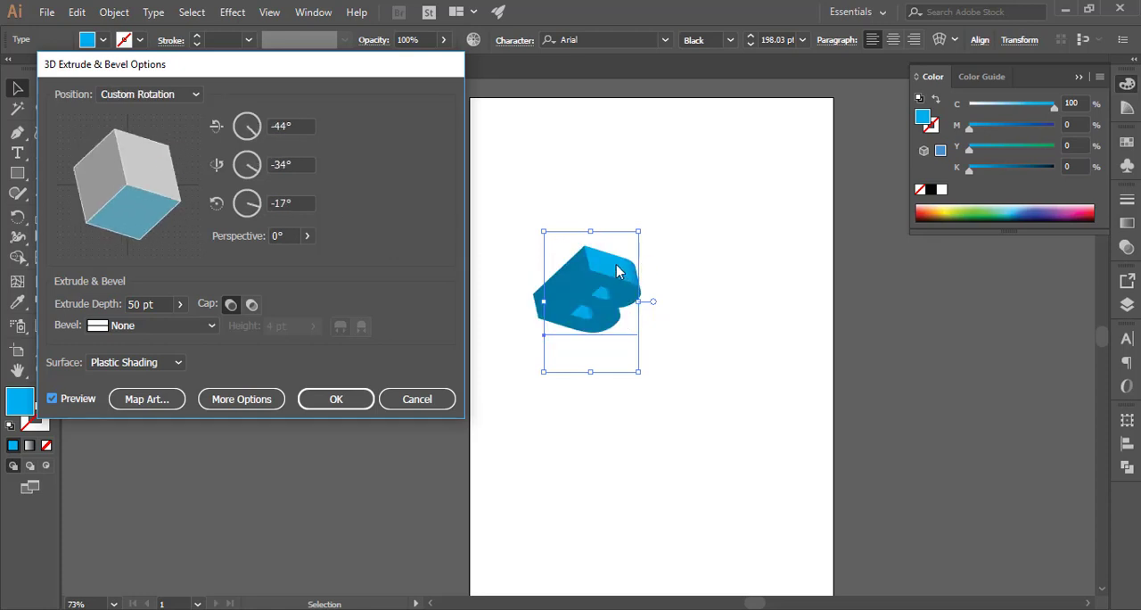
click(166, 97)
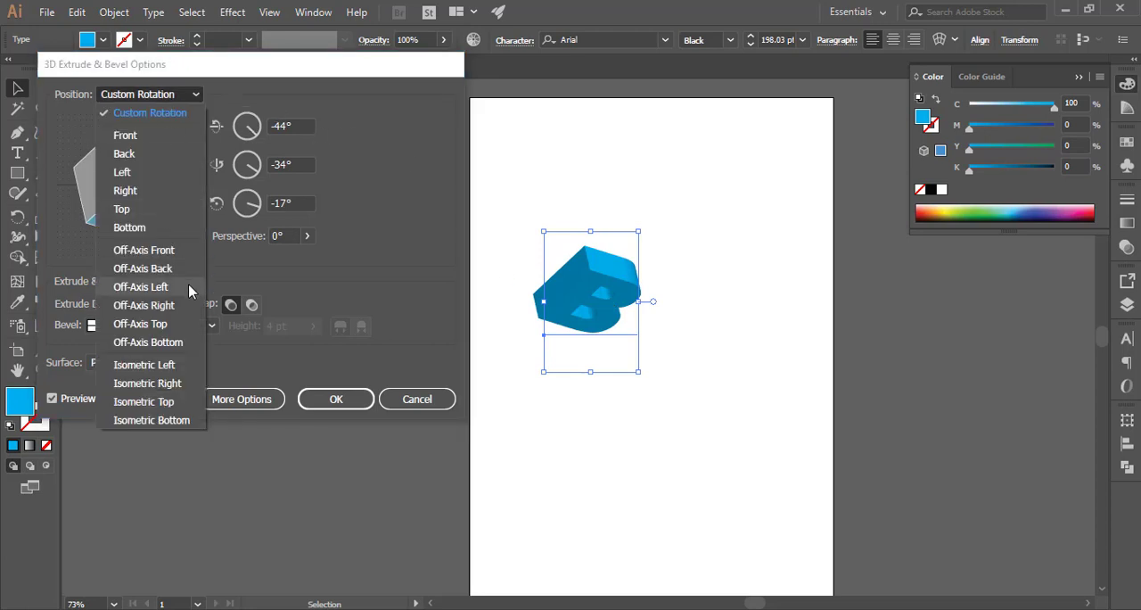
click(169, 267)
click(166, 97)
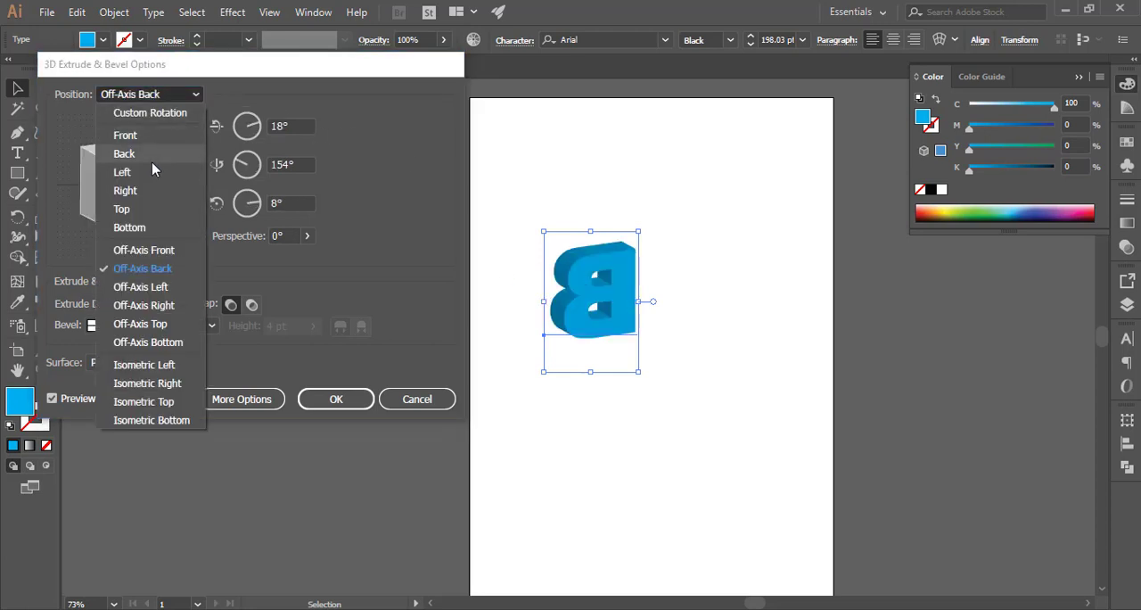
click(147, 244)
Preview the Off-Axis Top and Isometric Right position presets
click(155, 98)
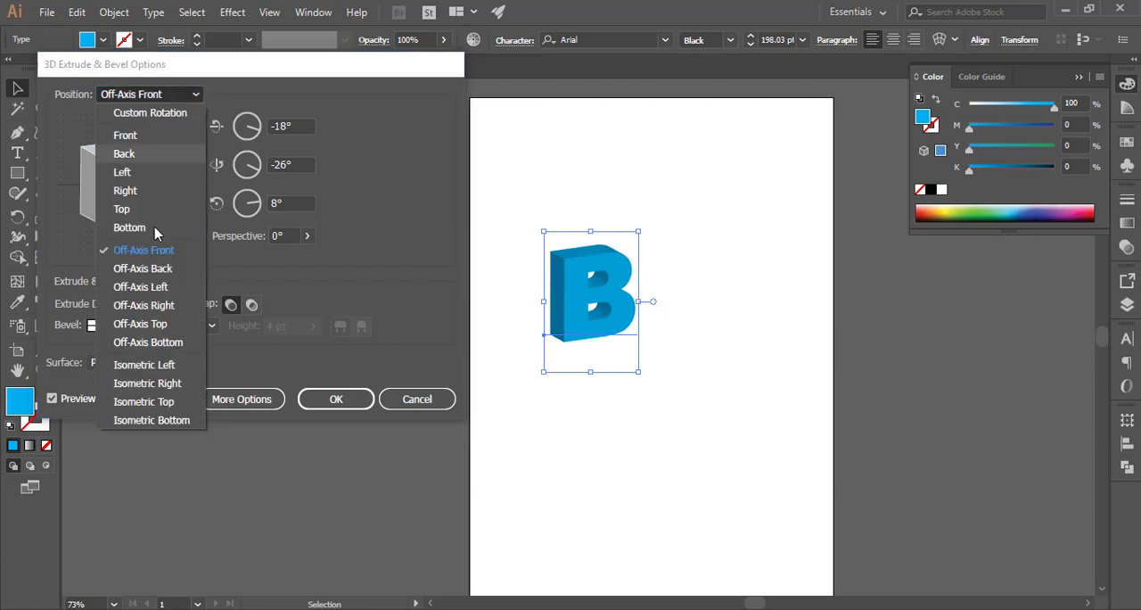
click(158, 324)
click(148, 96)
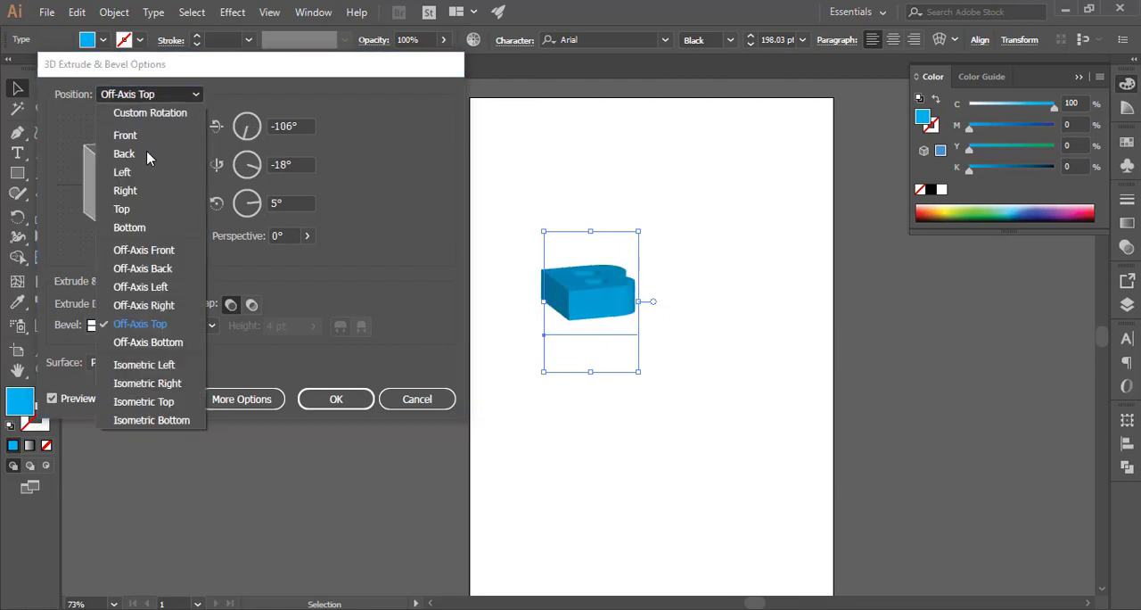
click(158, 385)
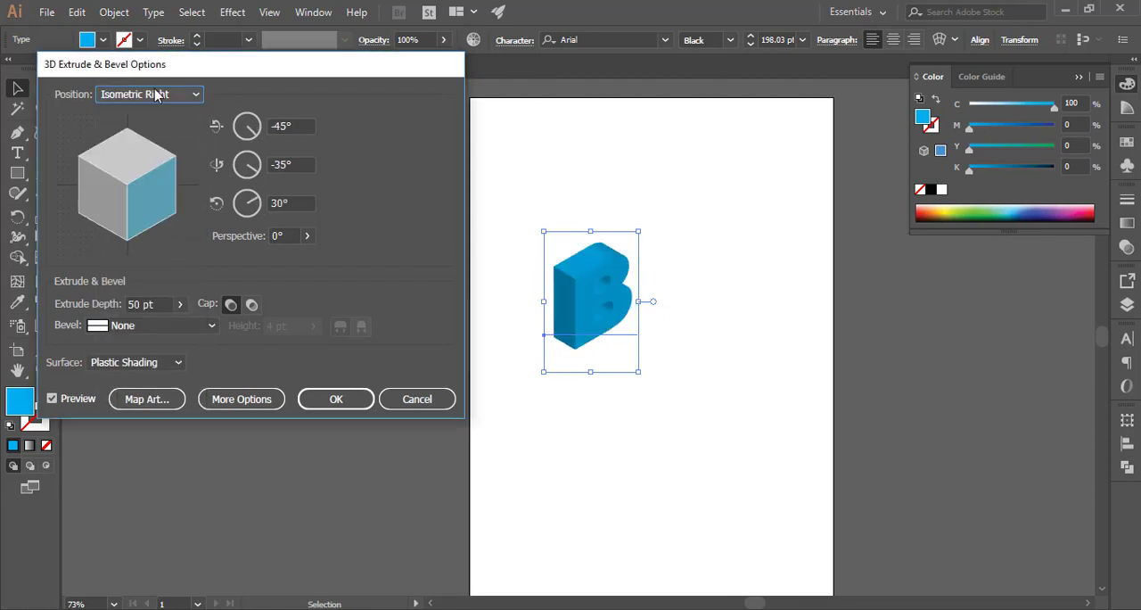
Preview the Isometric Left and Isometric Top position presets
click(156, 96)
click(156, 365)
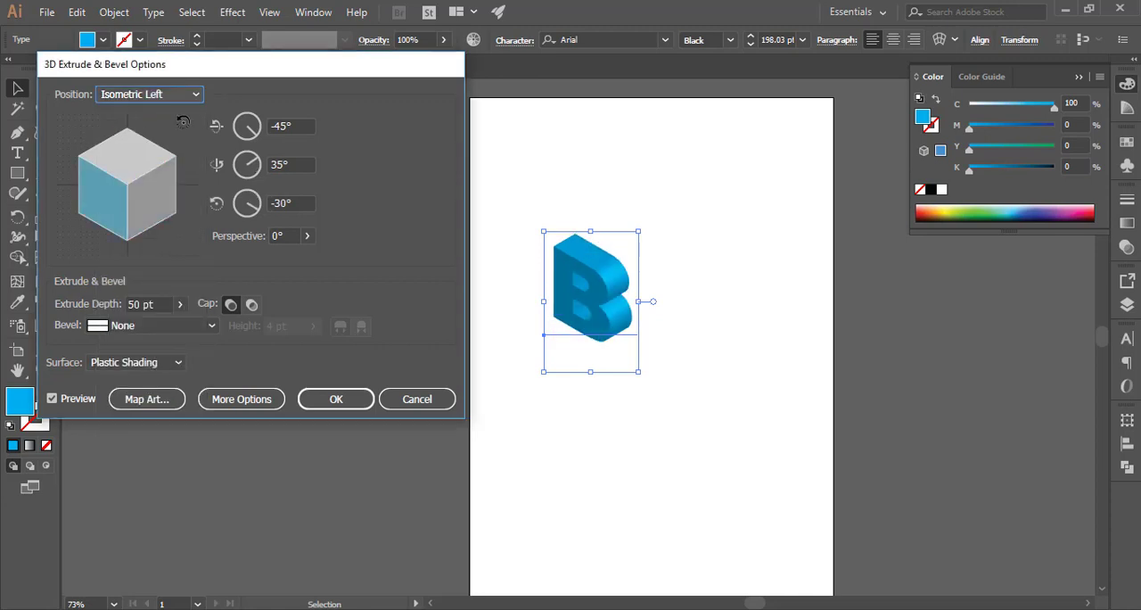
click(181, 98)
click(166, 405)
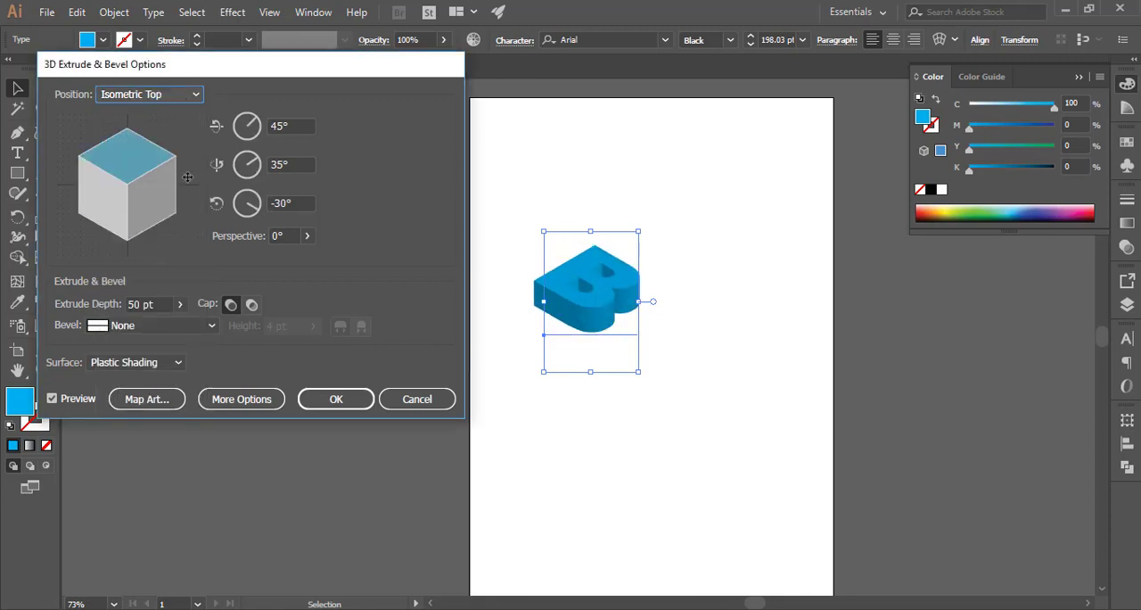
Adjust a custom rotation by turning the cube and the three axis dials to about 0°, 11° and -20°
drag(119, 160, 113, 204)
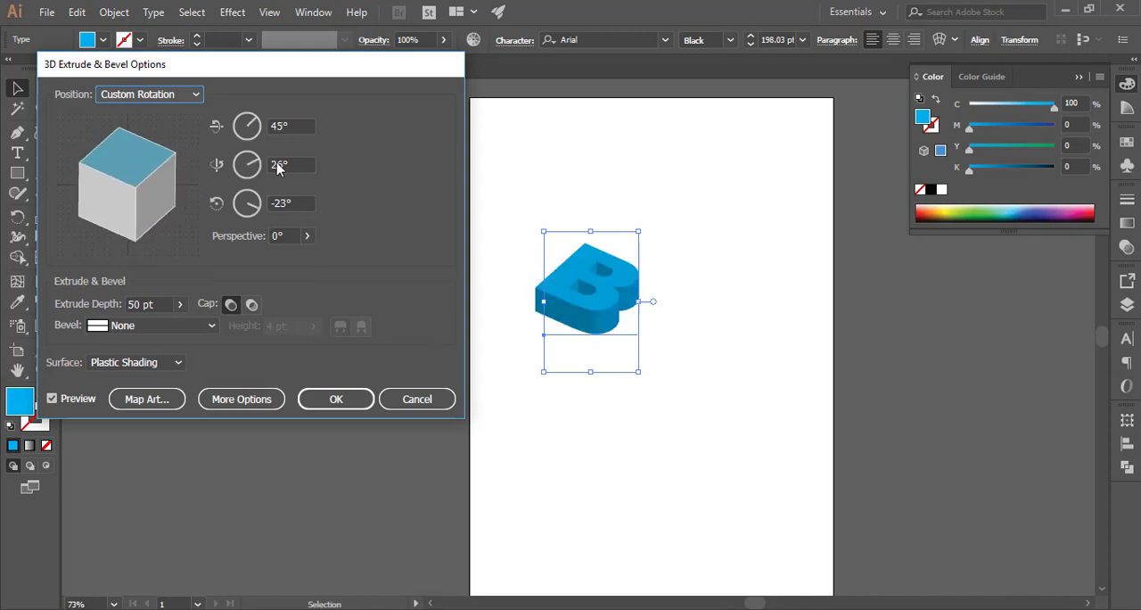
drag(253, 169, 258, 170)
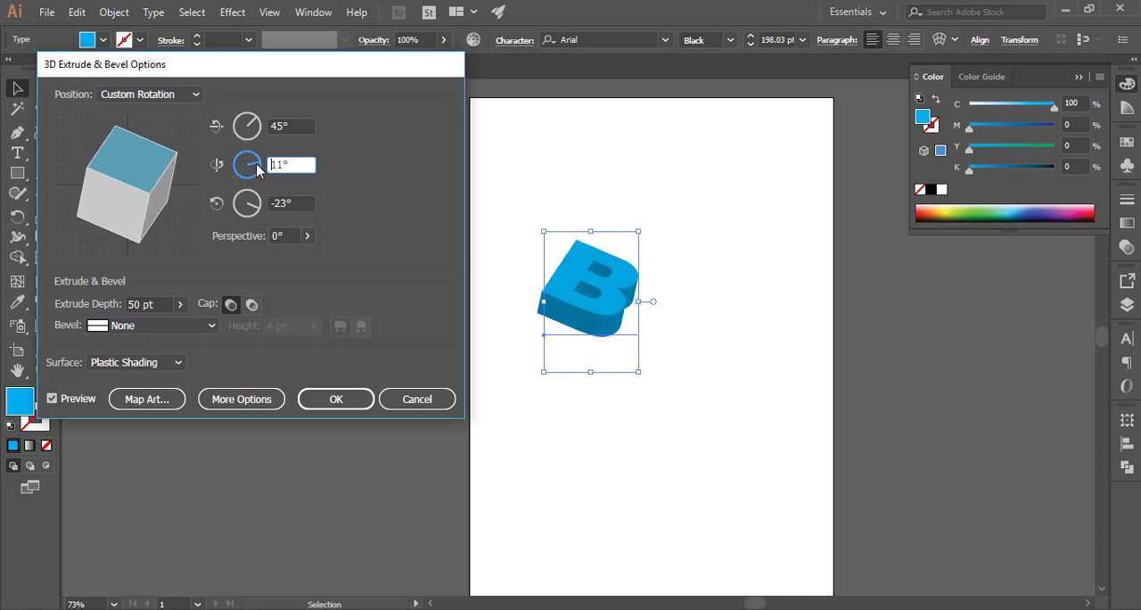
drag(253, 126, 260, 132)
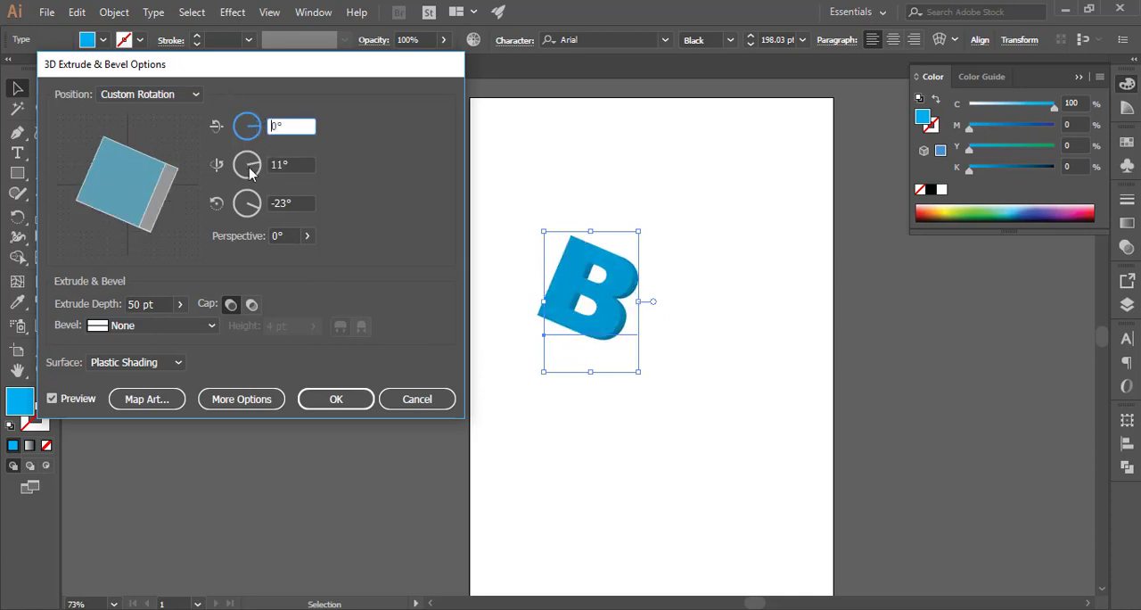
drag(253, 210, 259, 214)
Preview Off-Axis Back, then set the position back to Off-Axis Front
click(151, 93)
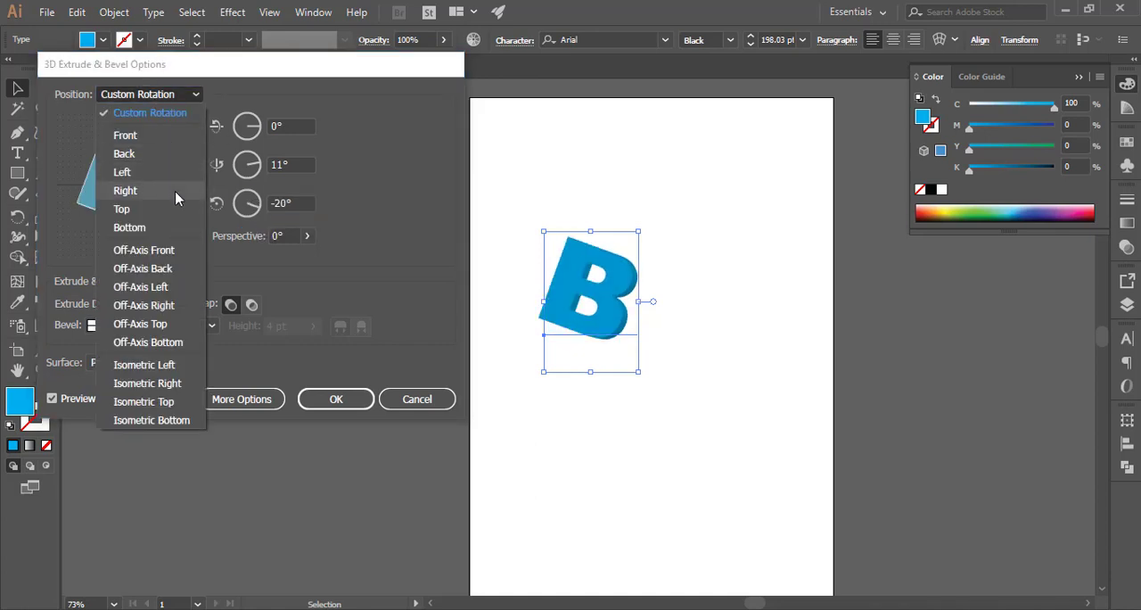
click(168, 270)
click(156, 93)
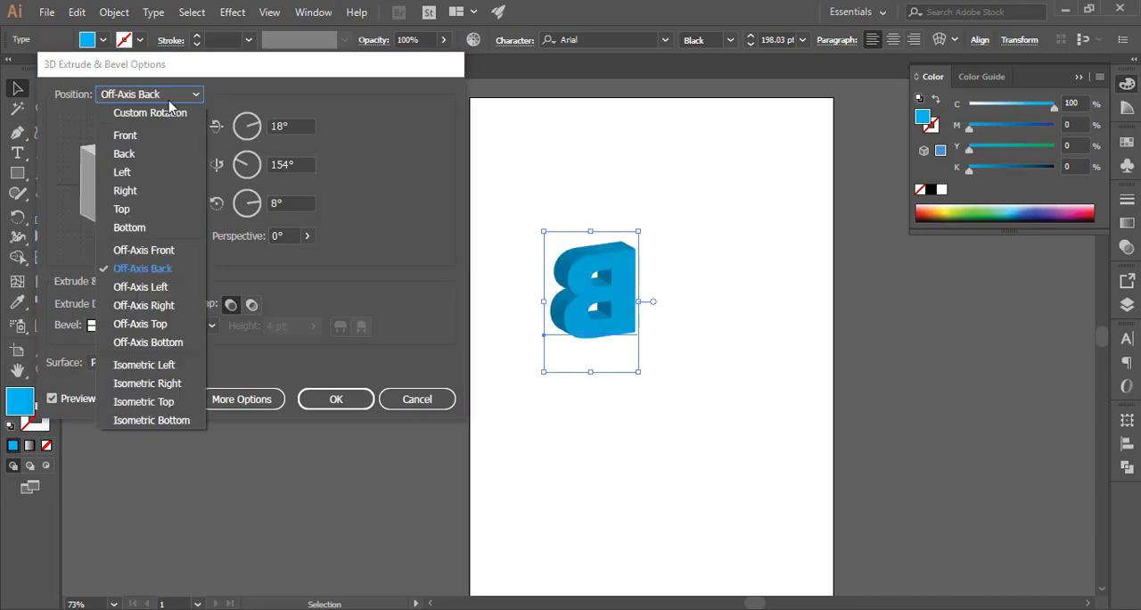
click(148, 261)
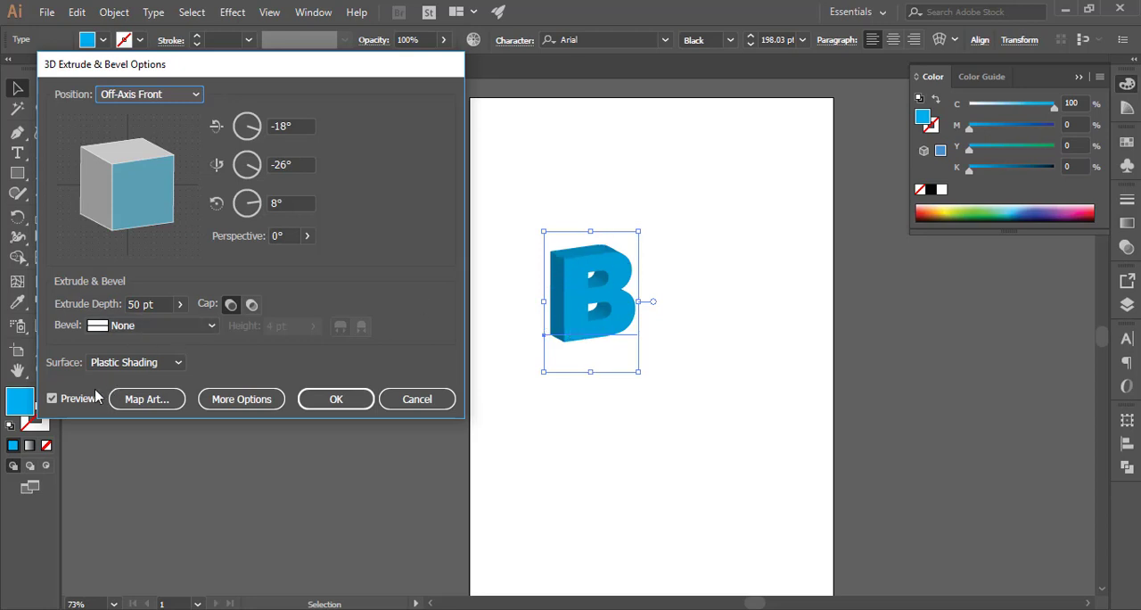
Expand the Extrude & Bevel dialog to show its additional surface lighting options
click(233, 398)
drag(320, 63, 305, 12)
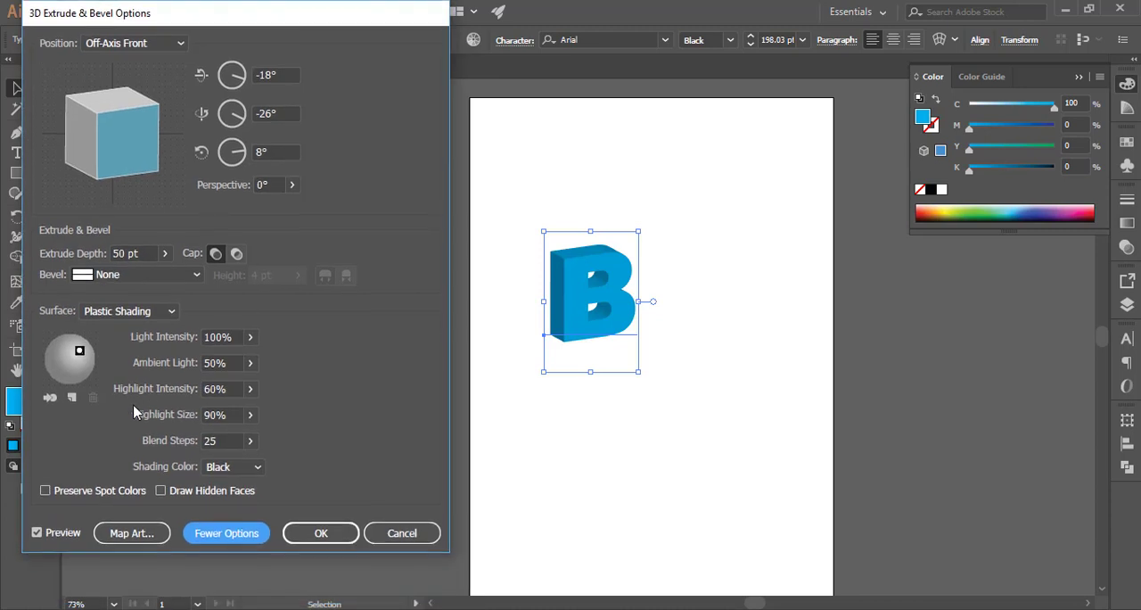
Set the extrude depth to 56 pt and turn the cap off for a hollow look
click(164, 253)
drag(103, 278, 113, 279)
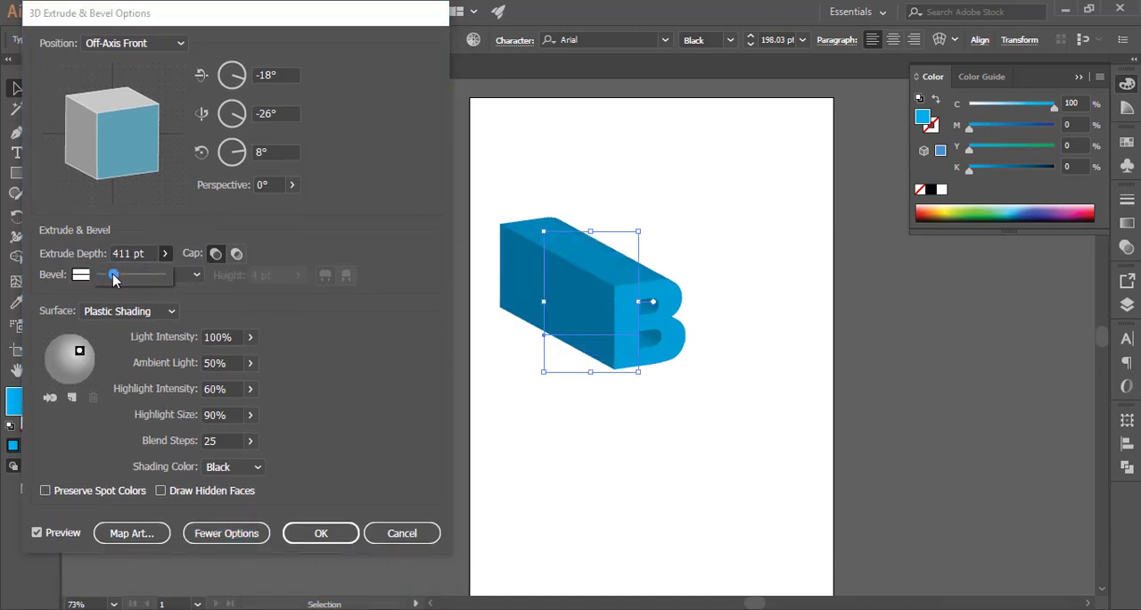
click(138, 253)
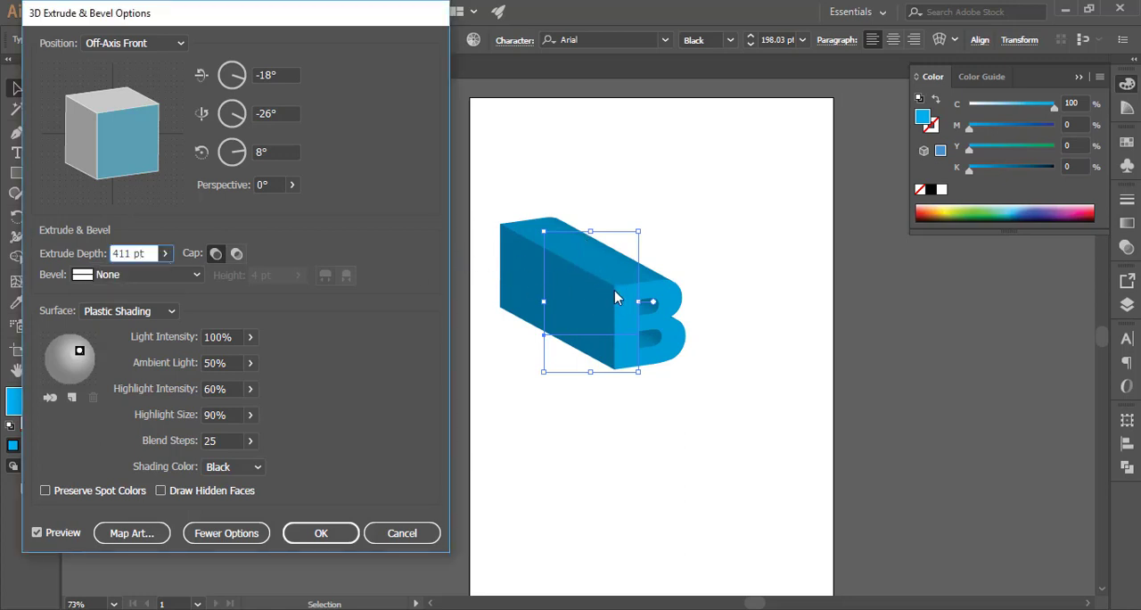
drag(148, 254, 40, 253)
text(49)
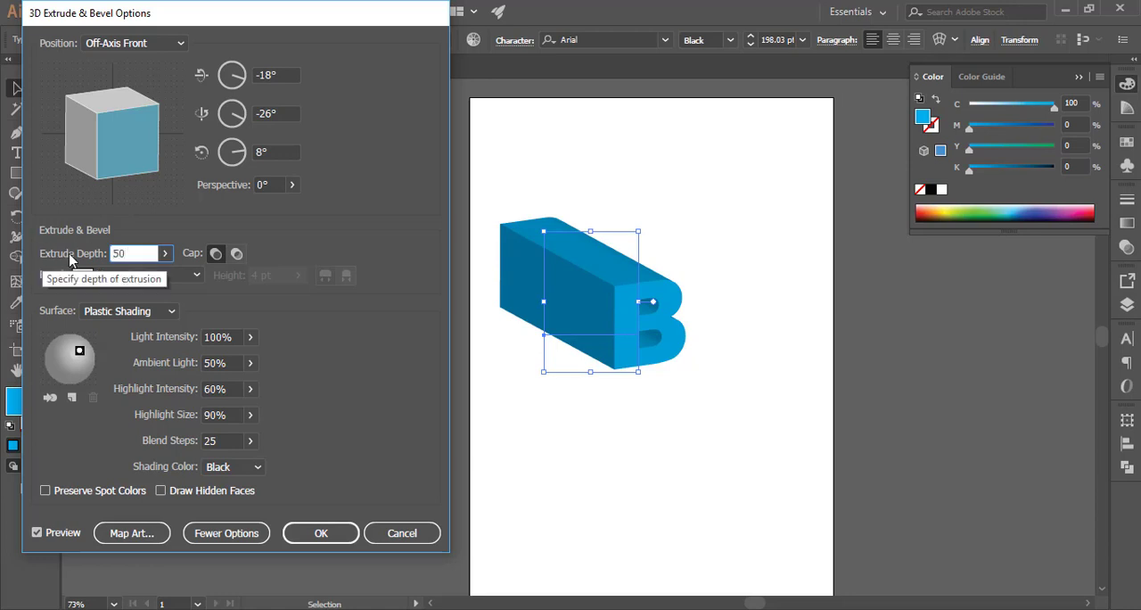
key(Tab)
key(Up)
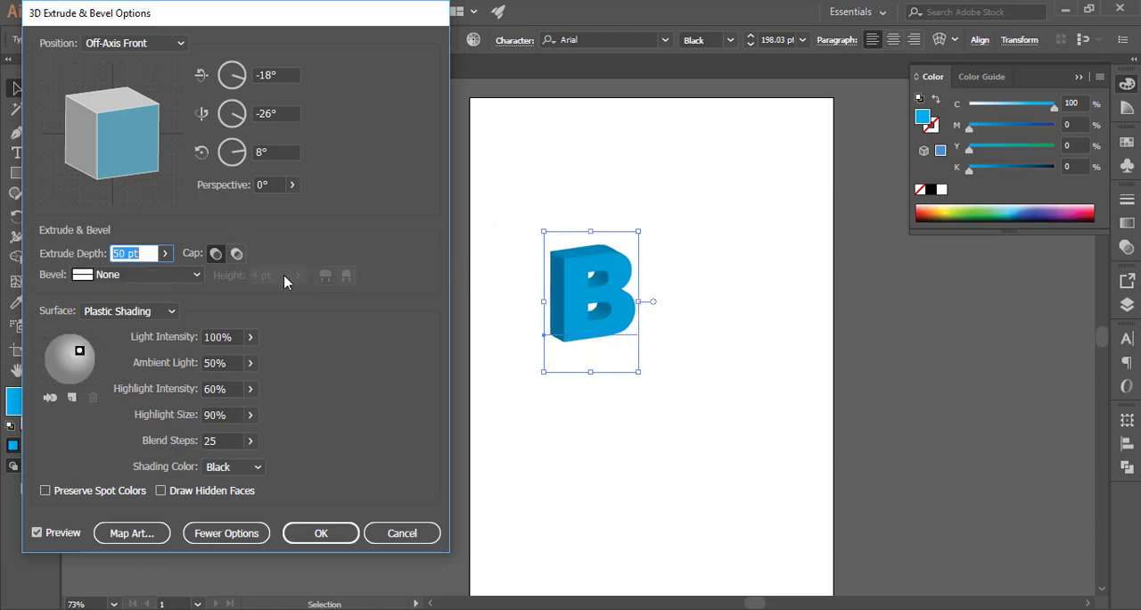
key(Up)
key(Up)
key(Up)
key(Up)
key(Up)
key(Up)
click(237, 253)
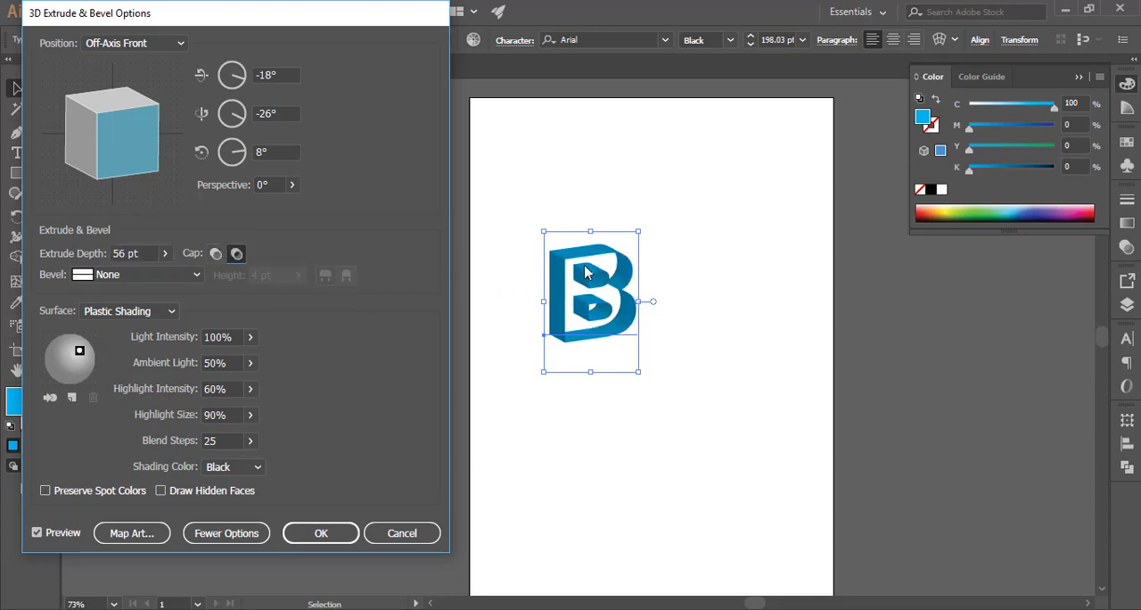
Turn the cap back on and apply the Classic bevel to the extruded letter
click(215, 253)
click(134, 275)
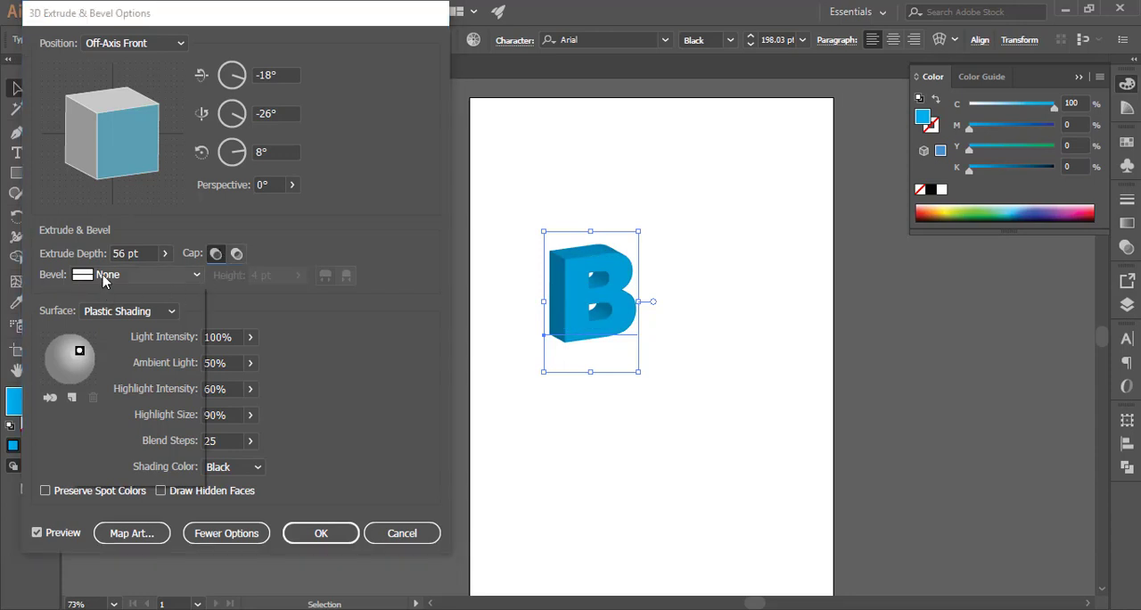
click(131, 312)
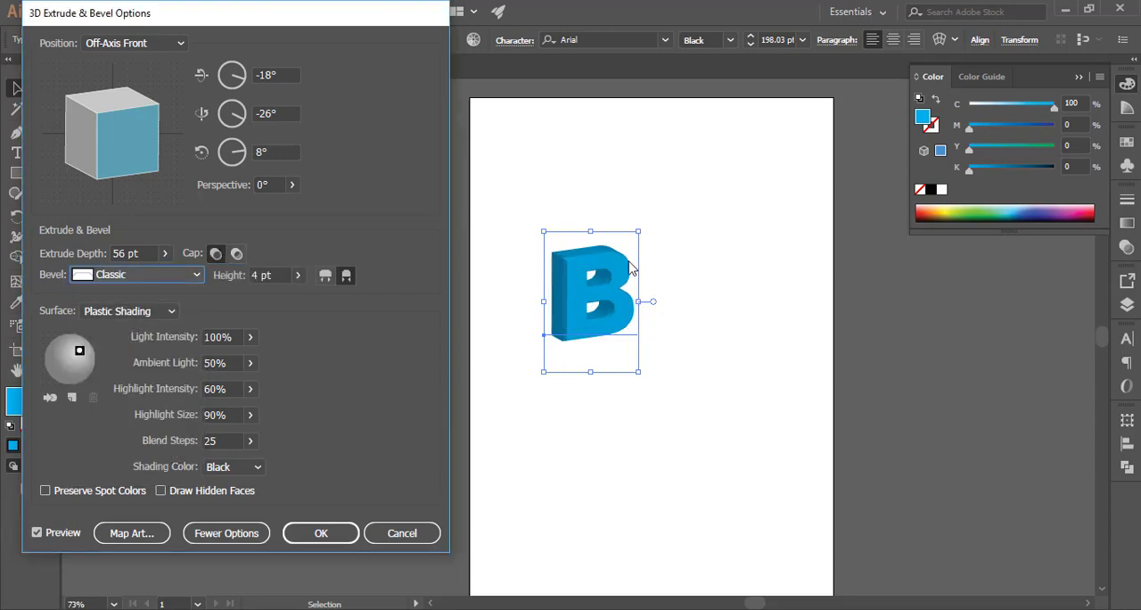
Preview different bevel shapes on the letter and settle on the Cove bevel
click(174, 271)
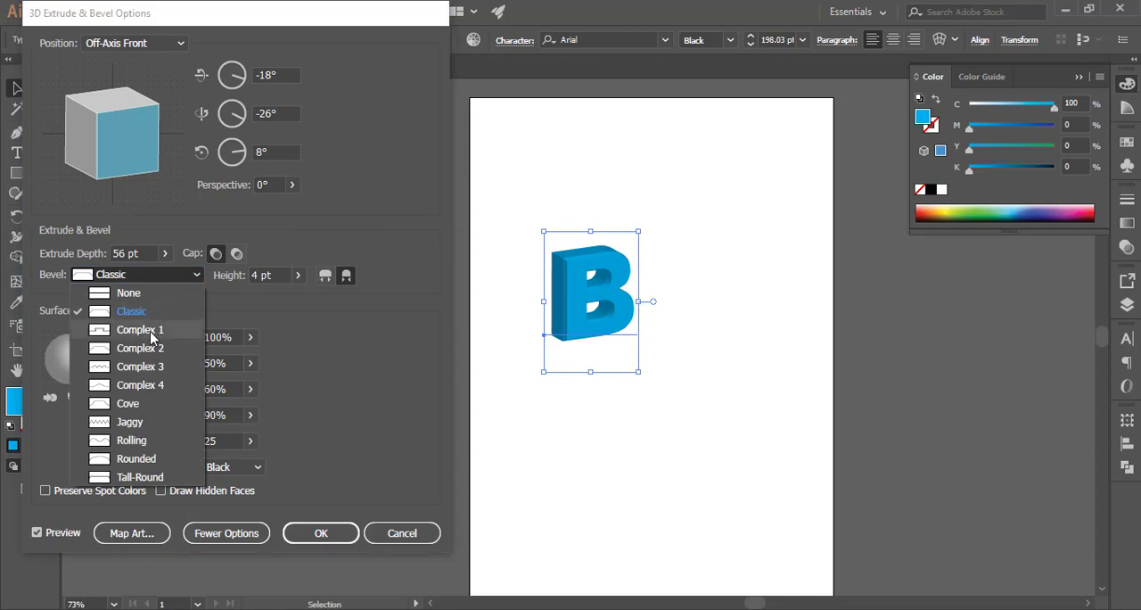
click(150, 331)
click(181, 277)
click(151, 385)
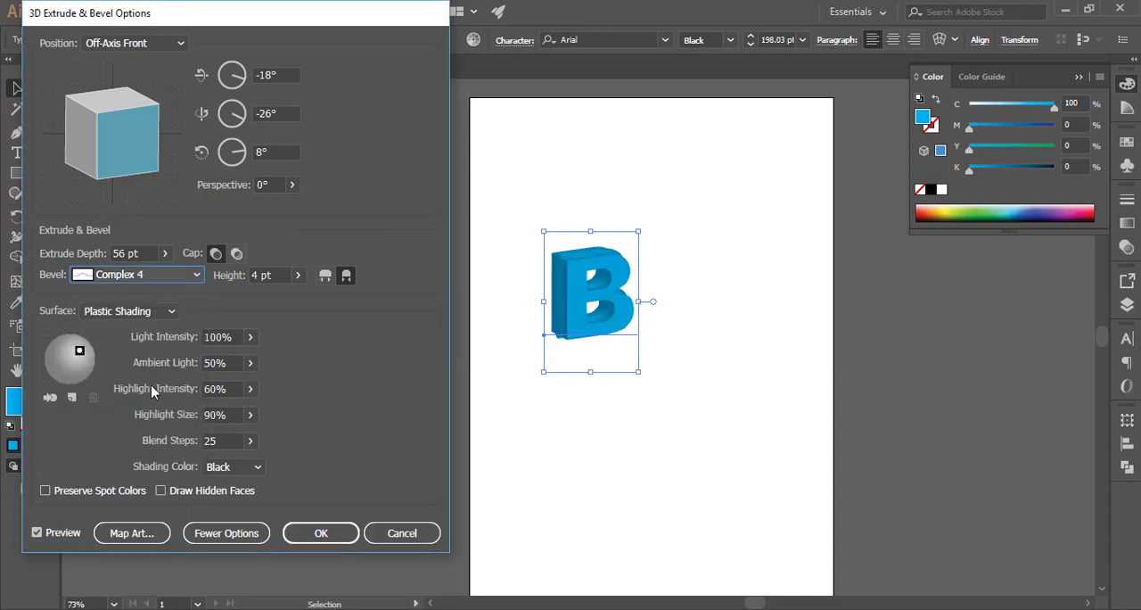
key(Down)
key(Down)
key(Down)
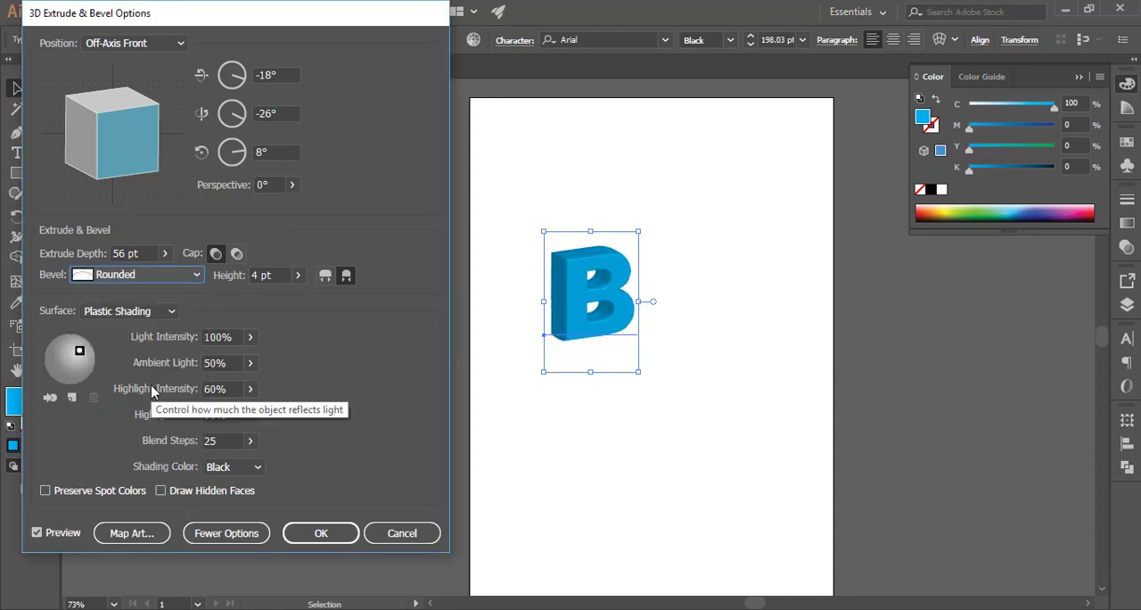
key(Down)
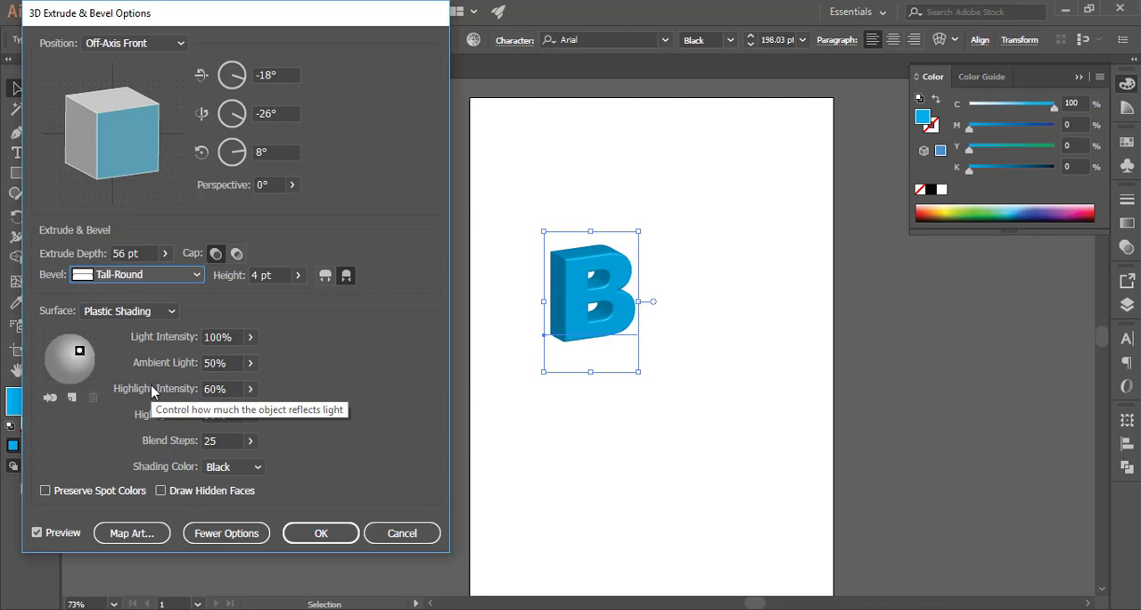
key(Up)
key(Up)
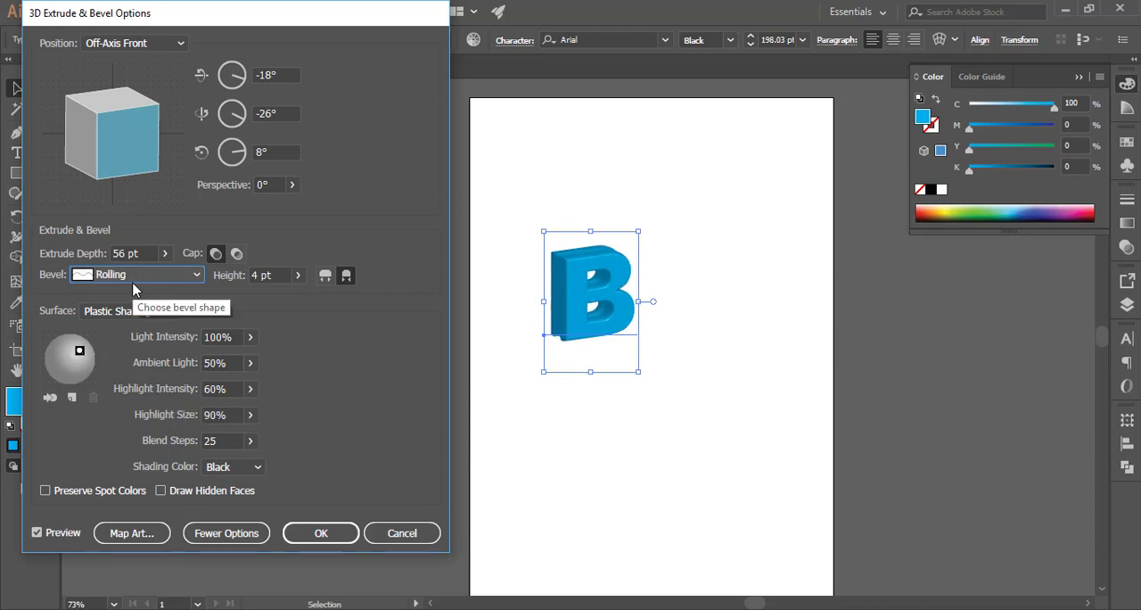
key(Up)
key(Up)
key(Up)
key(Down)
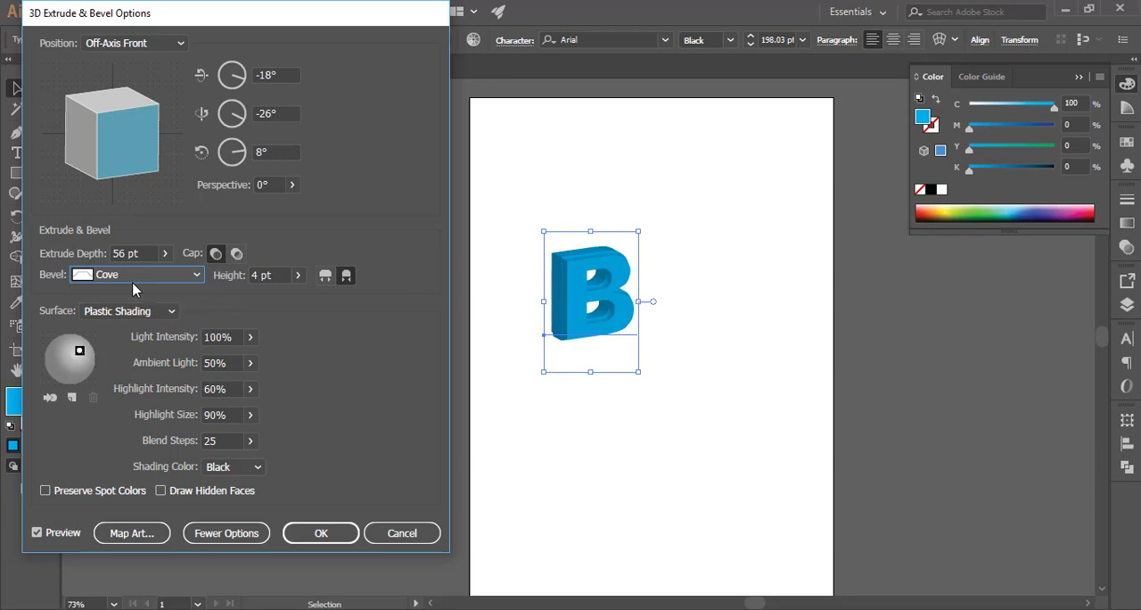
key(Up)
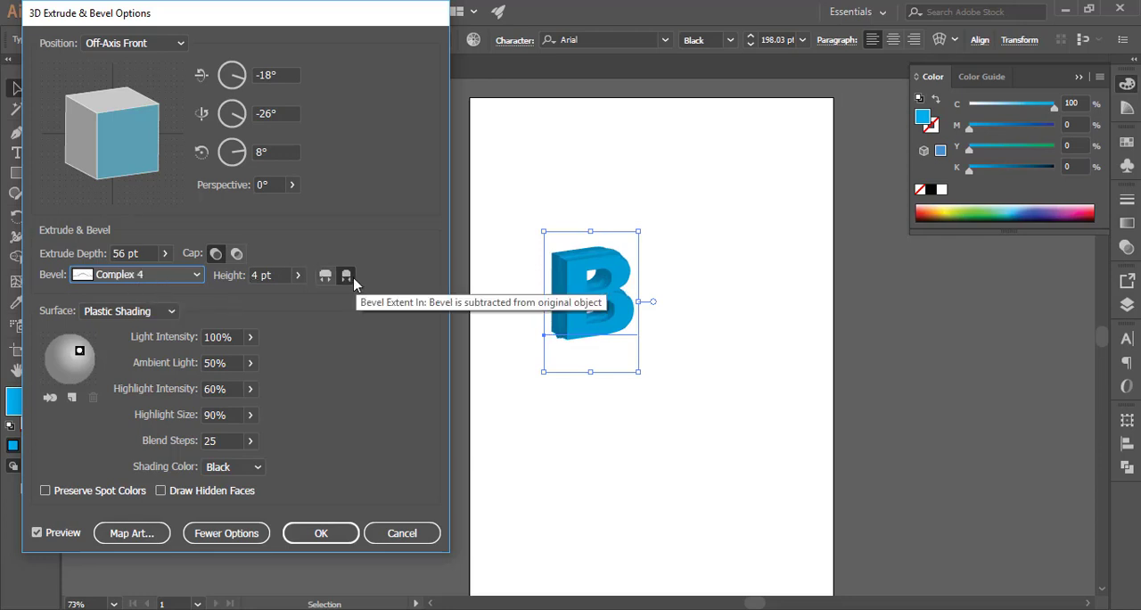
key(Down)
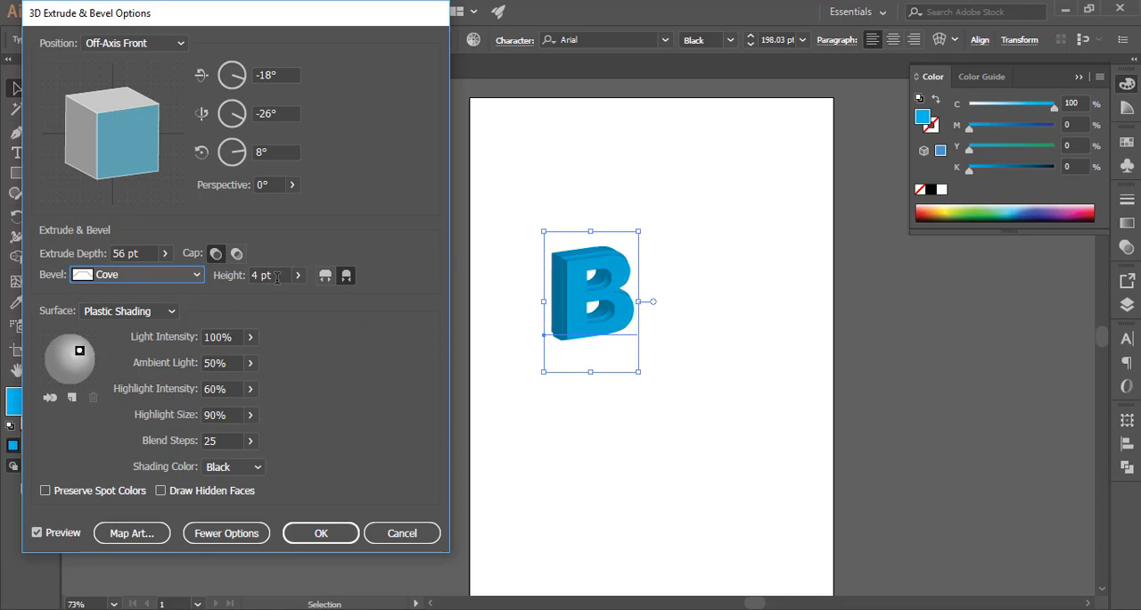
Preview Bevel Extent Out, then switch back to Bevel Extent In
click(325, 276)
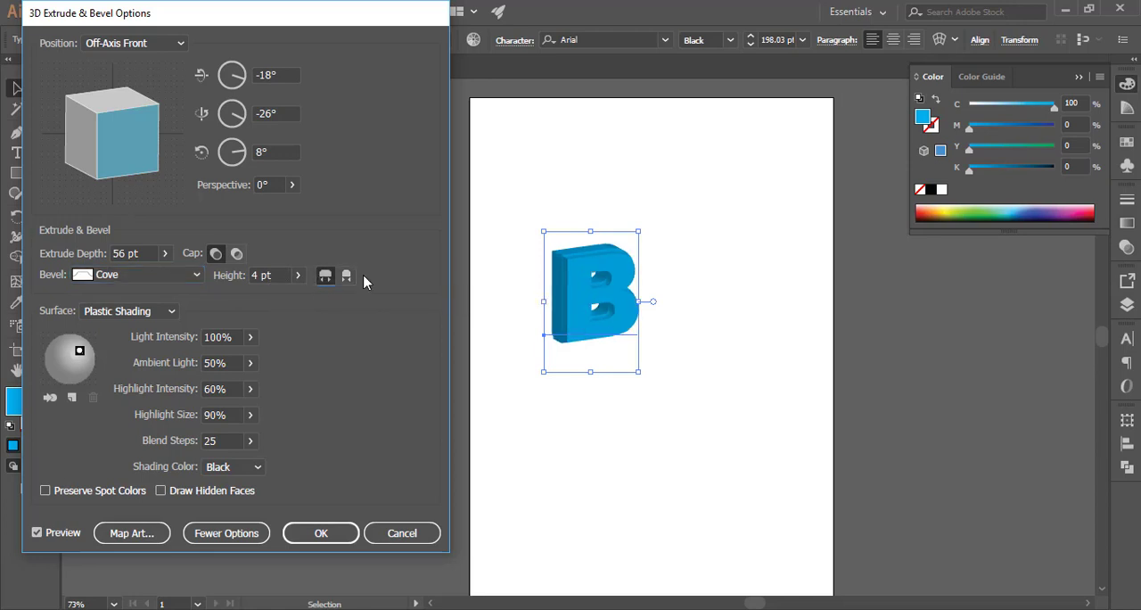
click(346, 276)
click(330, 276)
click(346, 278)
Try different bevel heights, finishing with the height at 4 pt
click(274, 275)
key(Down)
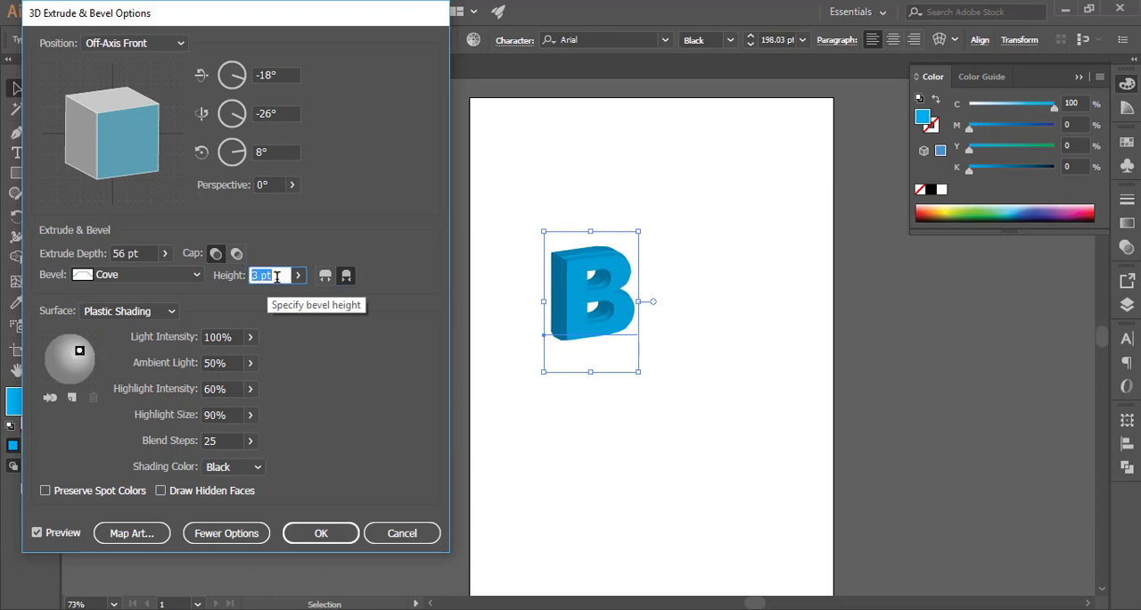
key(Up)
key(Up)
key(Up)
key(Up)
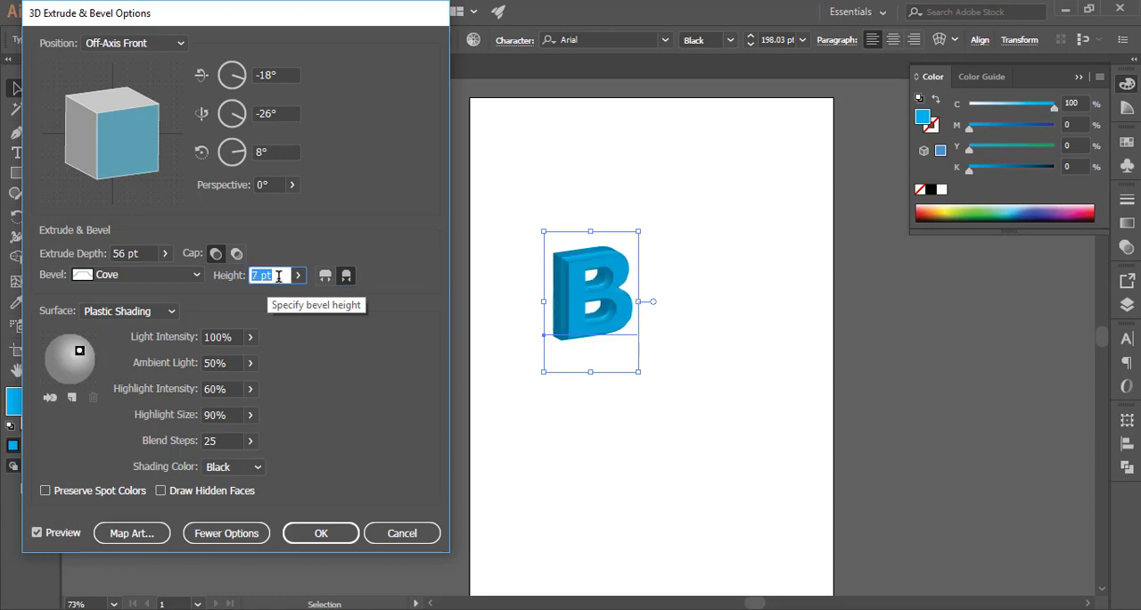
key(Down)
key(Down)
key(Down)
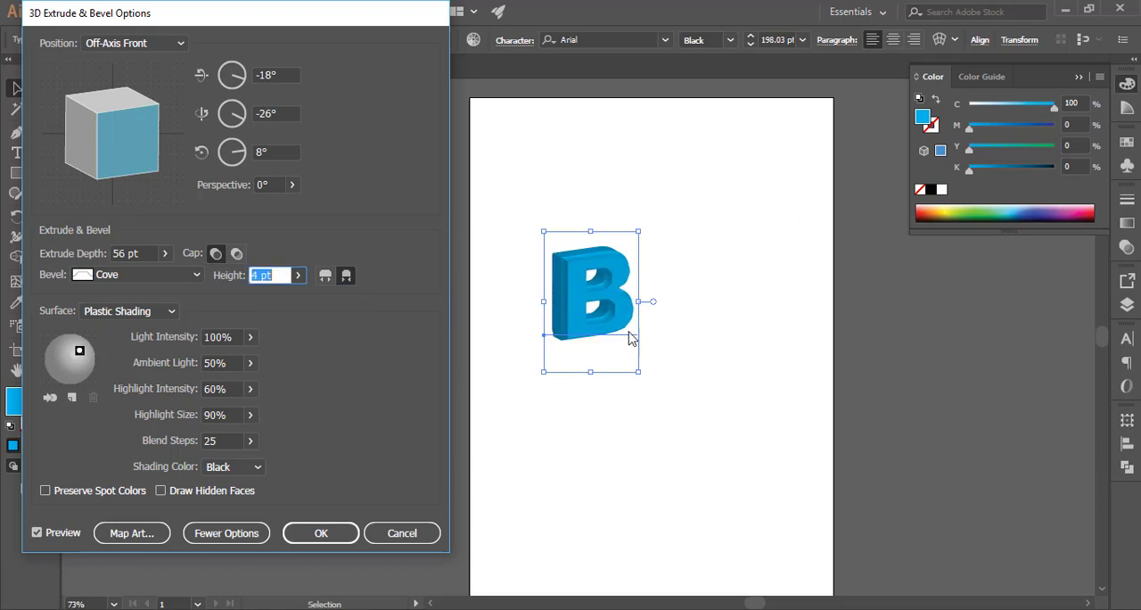
key(Up)
key(Up)
key(Up)
key(Up)
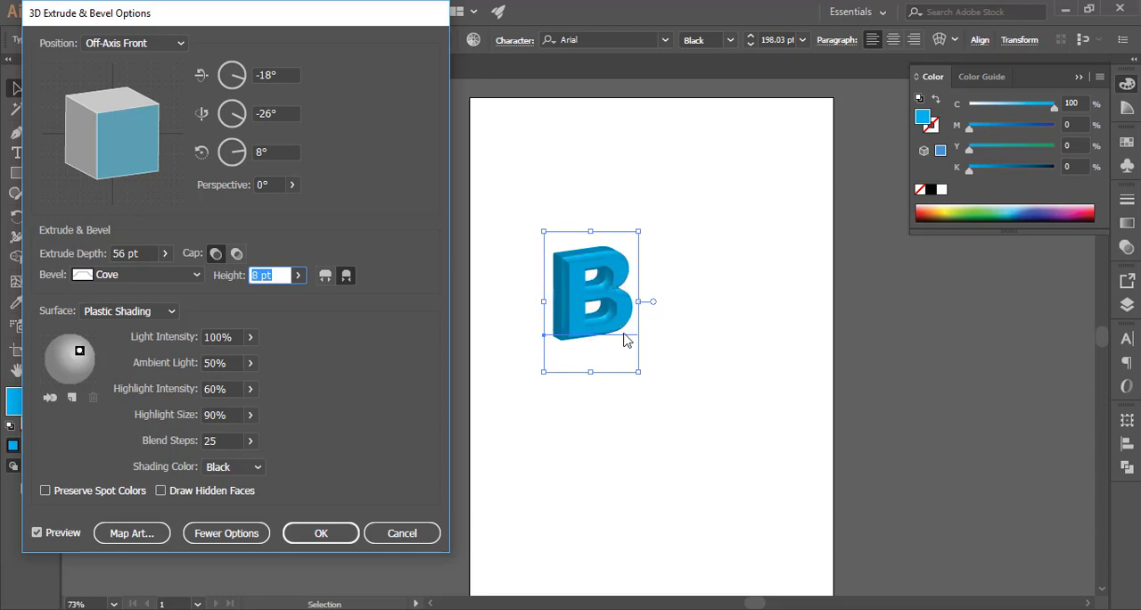
key(Down)
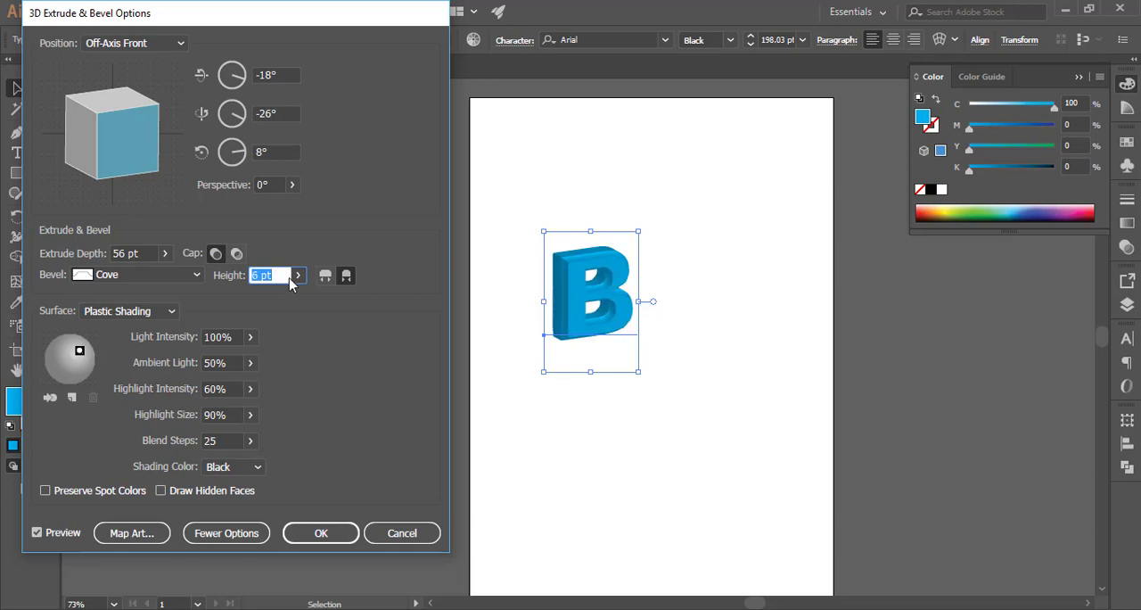
key(Down)
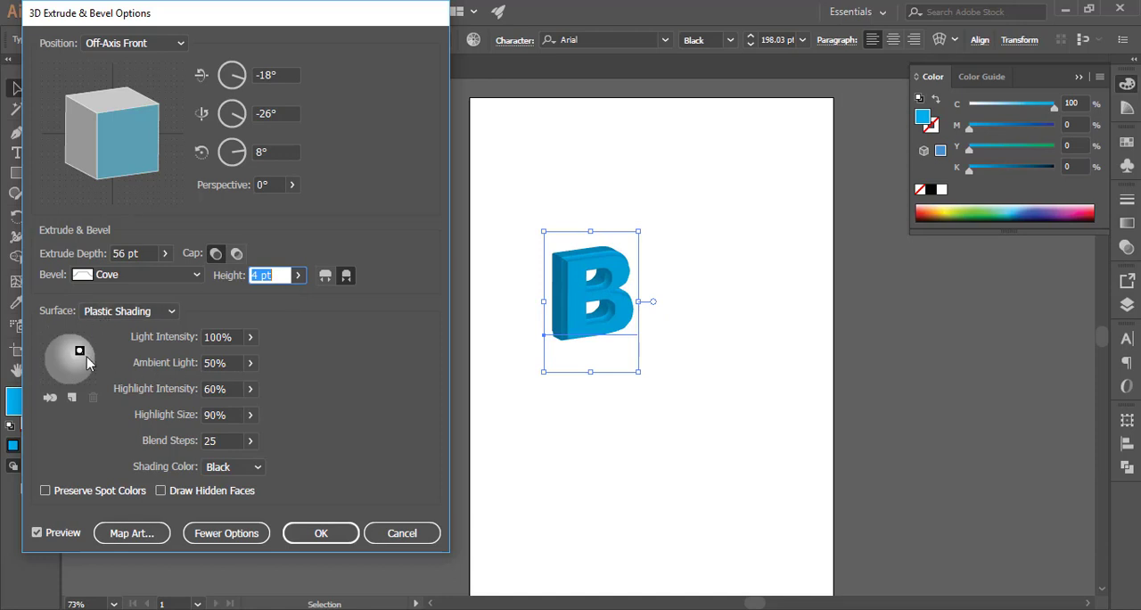
Keep Plastic Shading as the surface and move the light source to the centre of the shading sphere
click(105, 312)
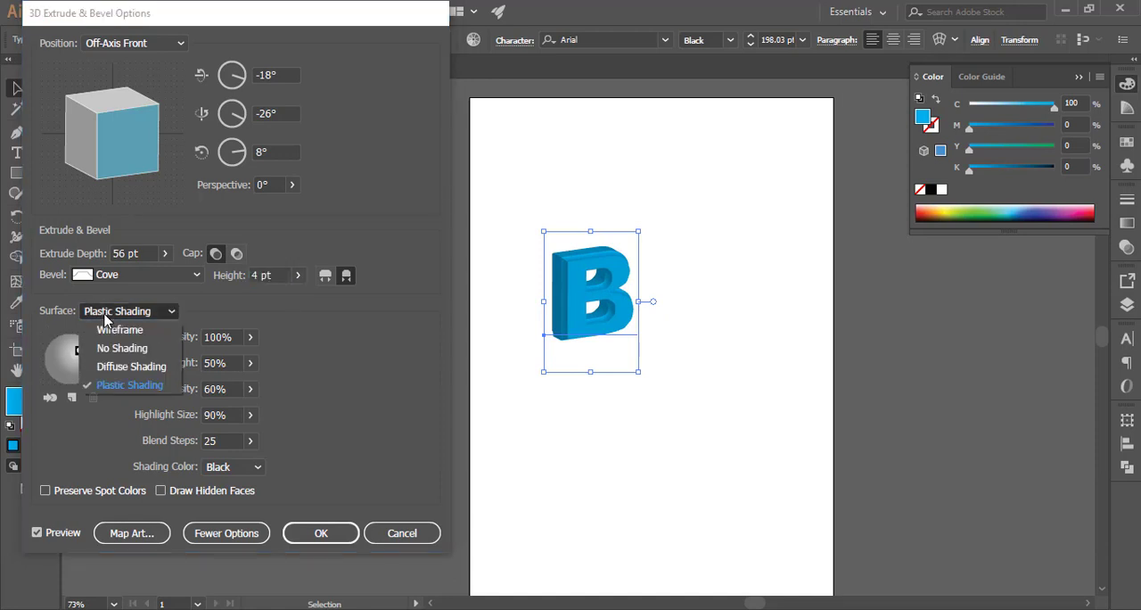
click(128, 384)
drag(80, 352, 86, 360)
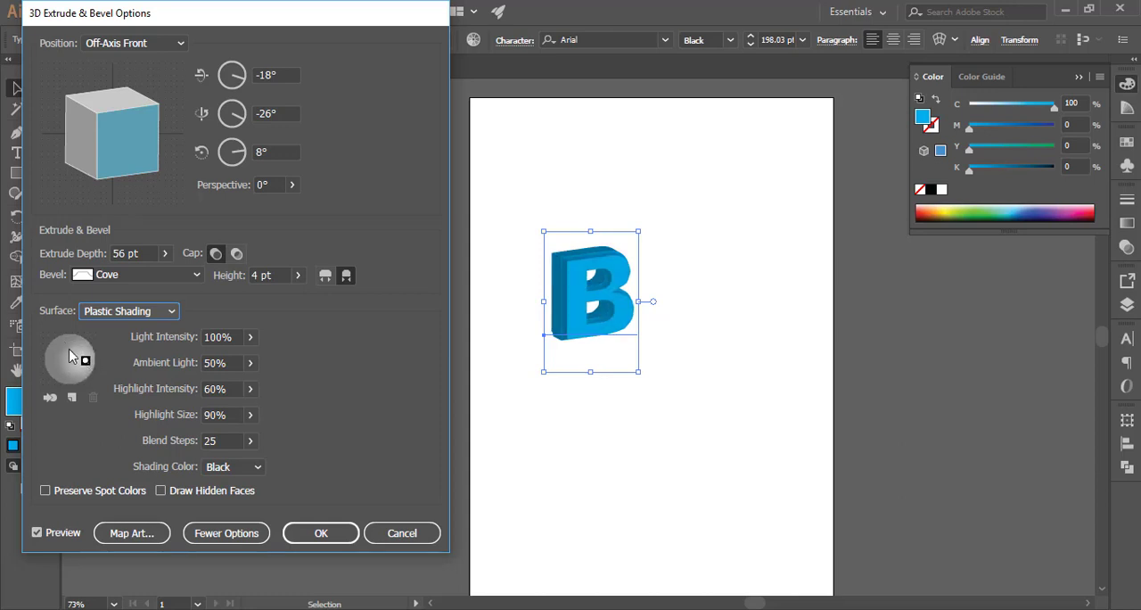
mouse_move(82, 357)
mouse_down()
mouse_move(73, 346)
mouse_move(77, 364)
mouse_up()
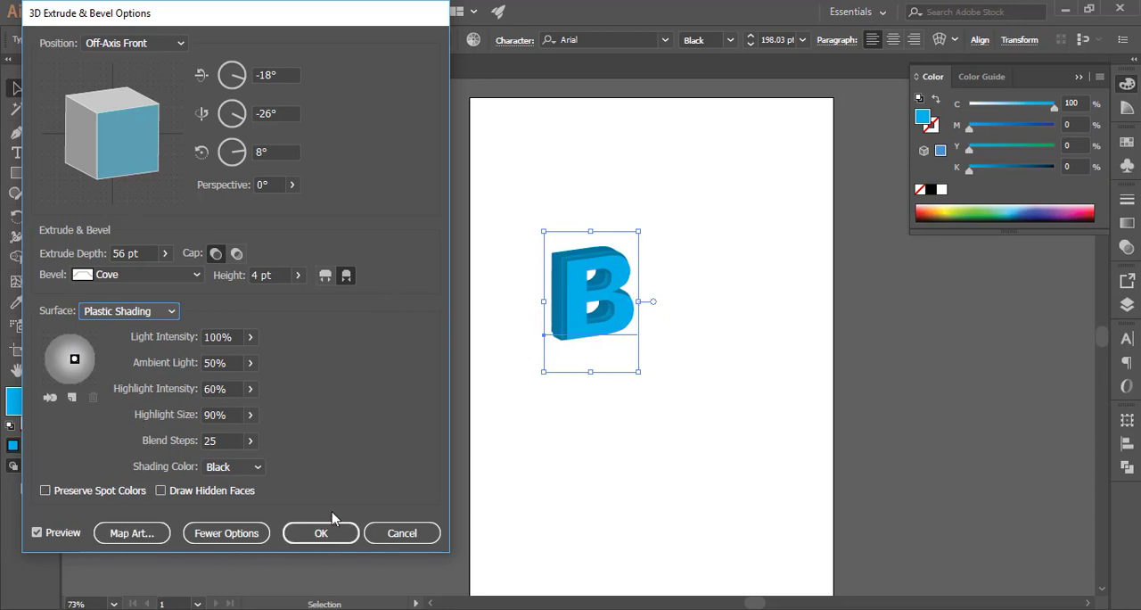
Open Map Art, go to surface 3 of 47, map the Illuminated Orange symbol and move it upward
click(133, 532)
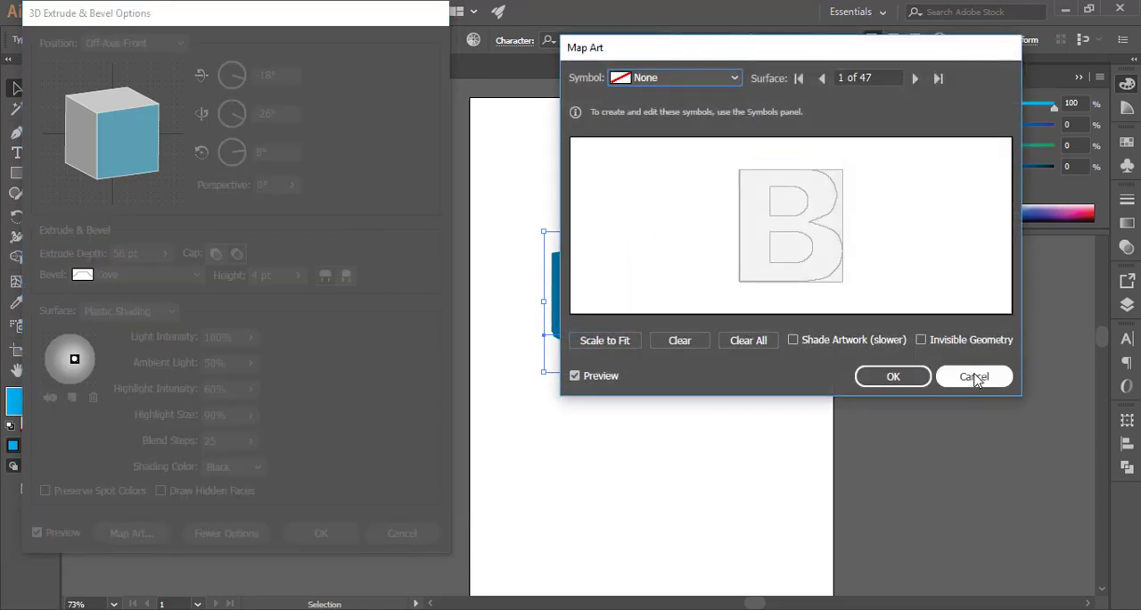
click(914, 78)
click(914, 78)
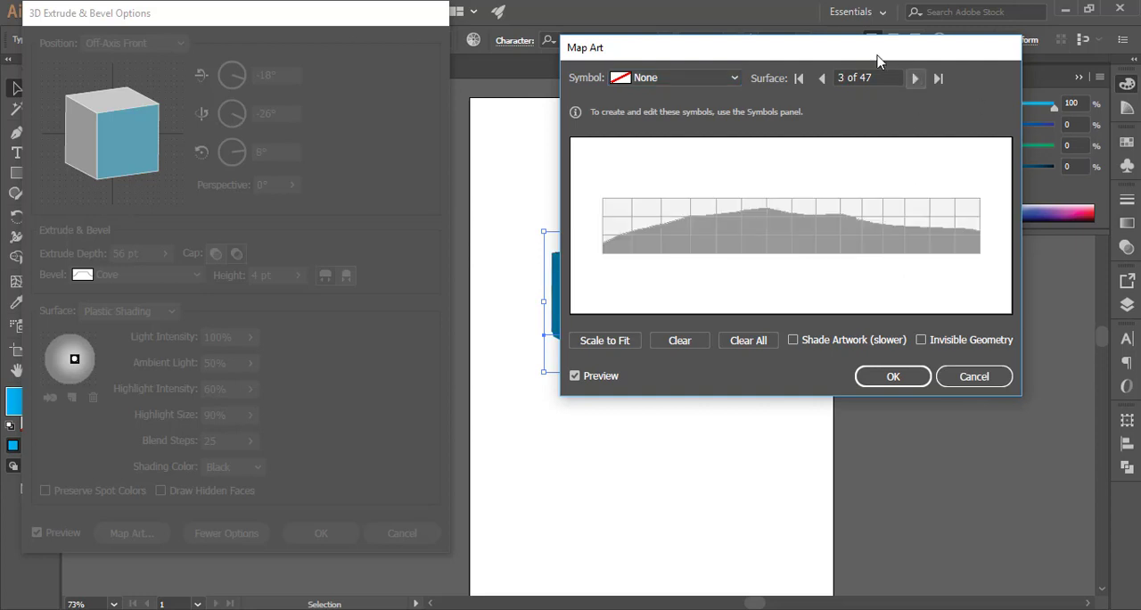
drag(789, 51, 1028, 78)
click(942, 106)
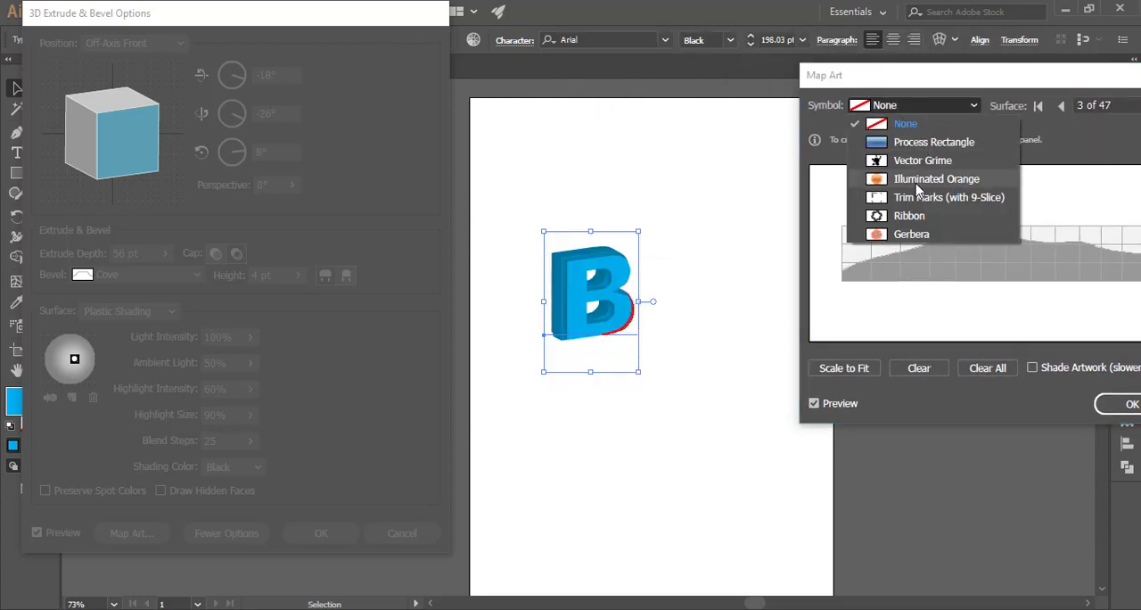
click(915, 182)
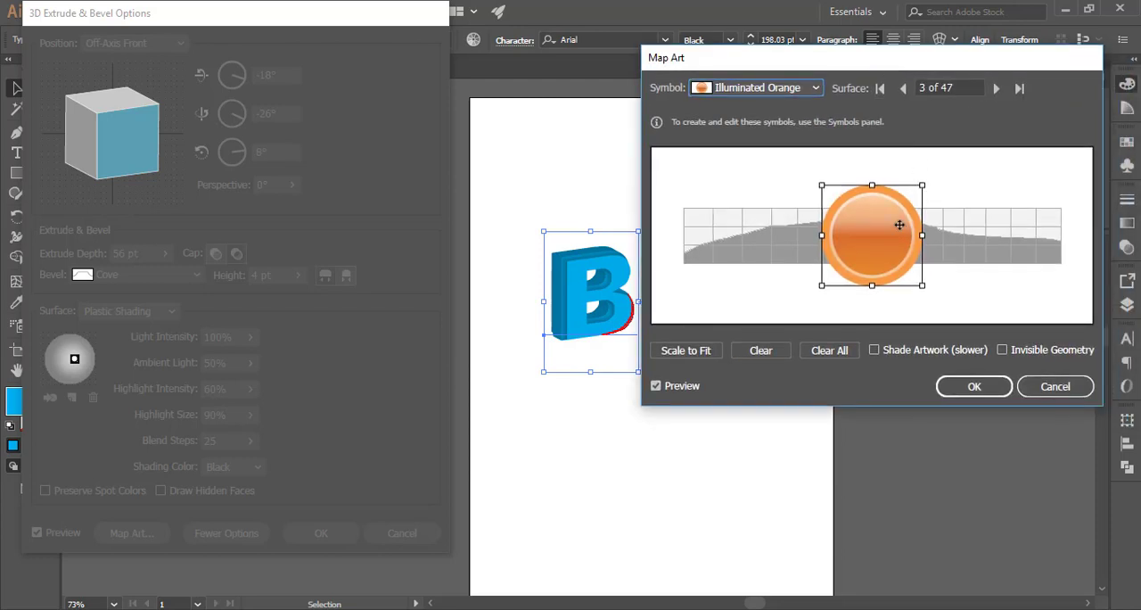
drag(899, 225, 966, 192)
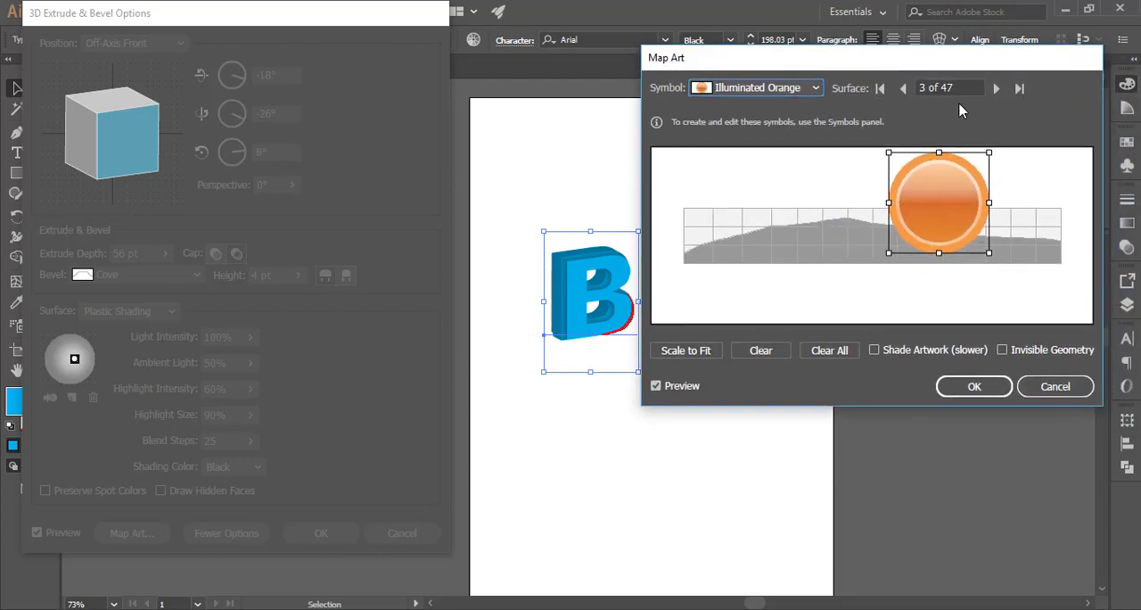
Go to surface 1 and map the Vector Grime symbol onto it, moving it slightly upward
click(902, 87)
click(902, 87)
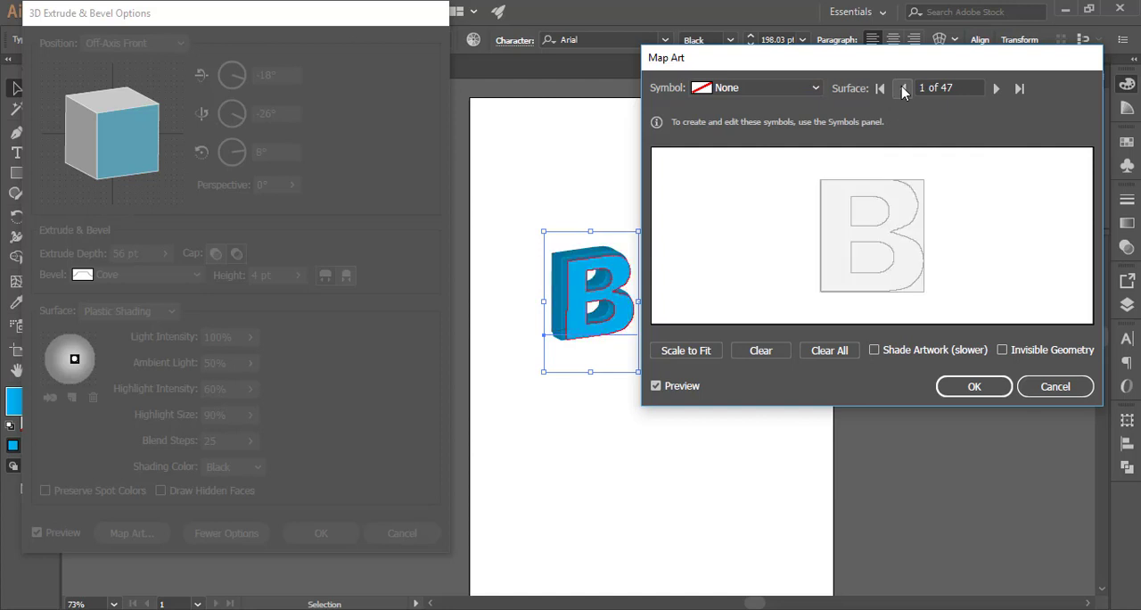
click(789, 88)
click(792, 143)
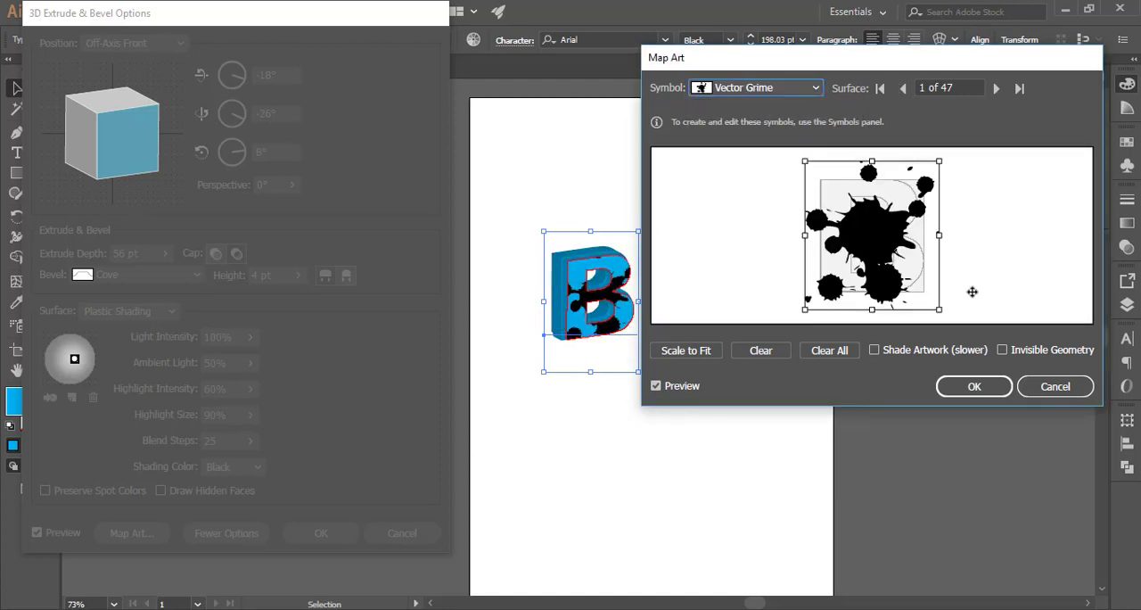
drag(875, 237, 898, 176)
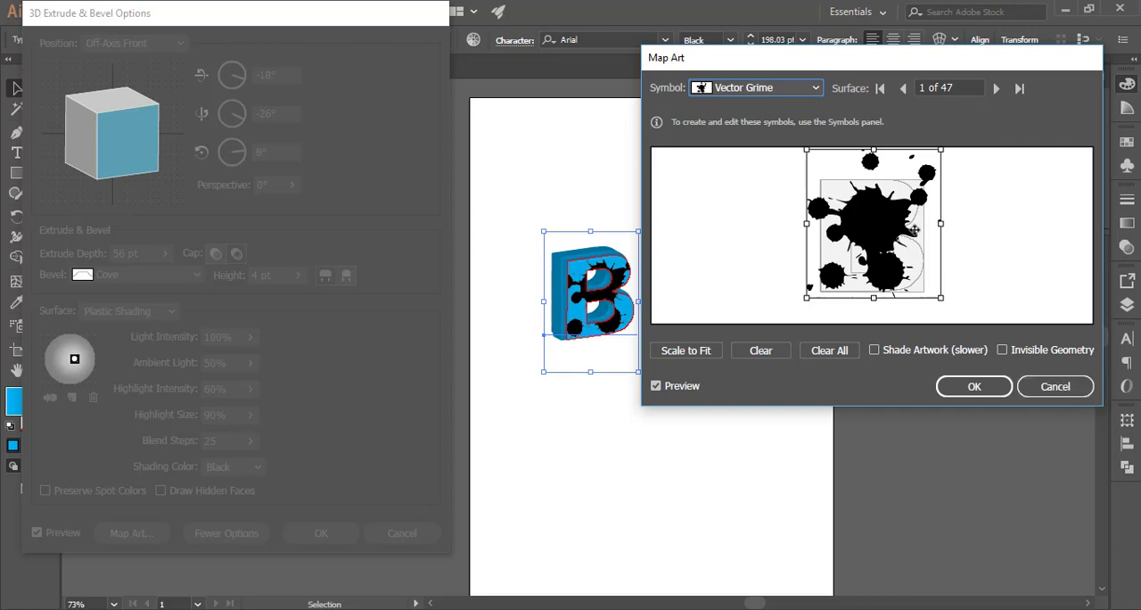
Replace the surface 1 art with the Ribbon symbol, enlarge it and move it left
click(768, 90)
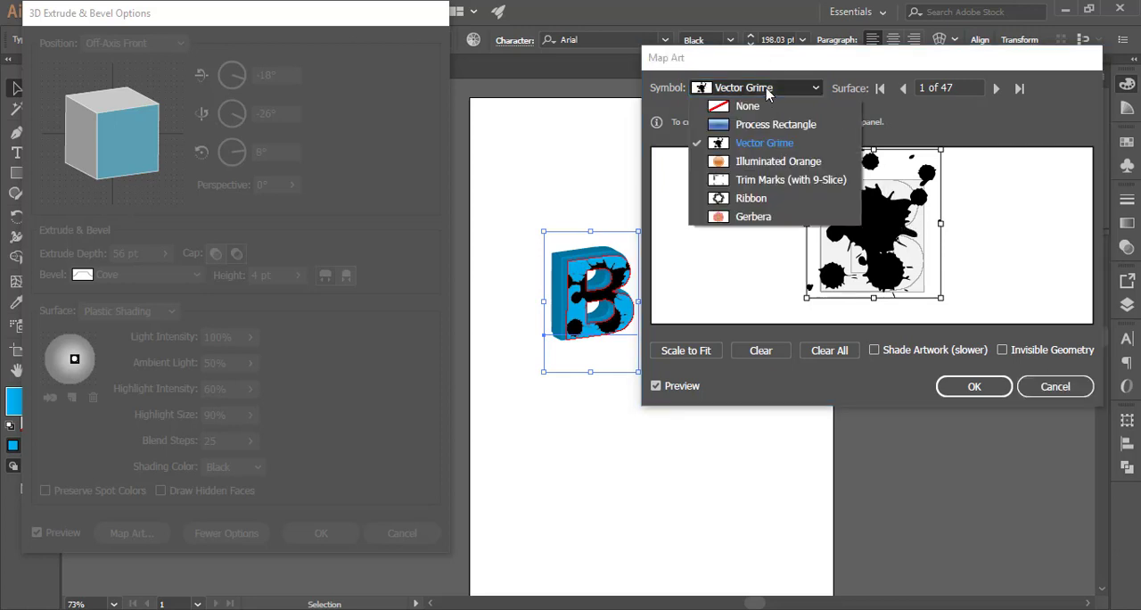
click(753, 197)
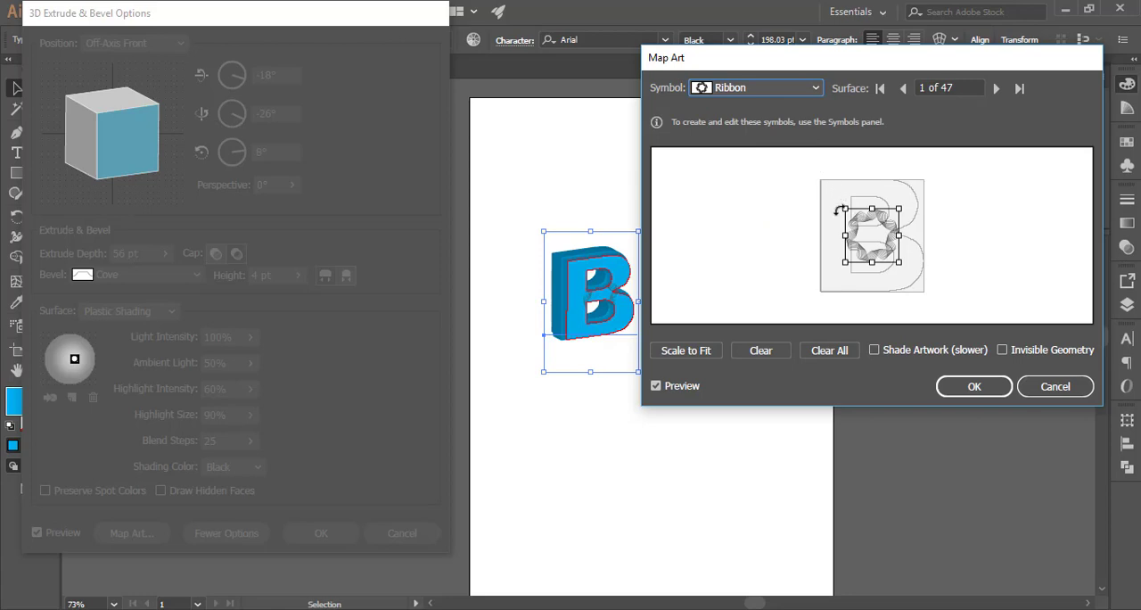
drag(847, 208, 790, 173)
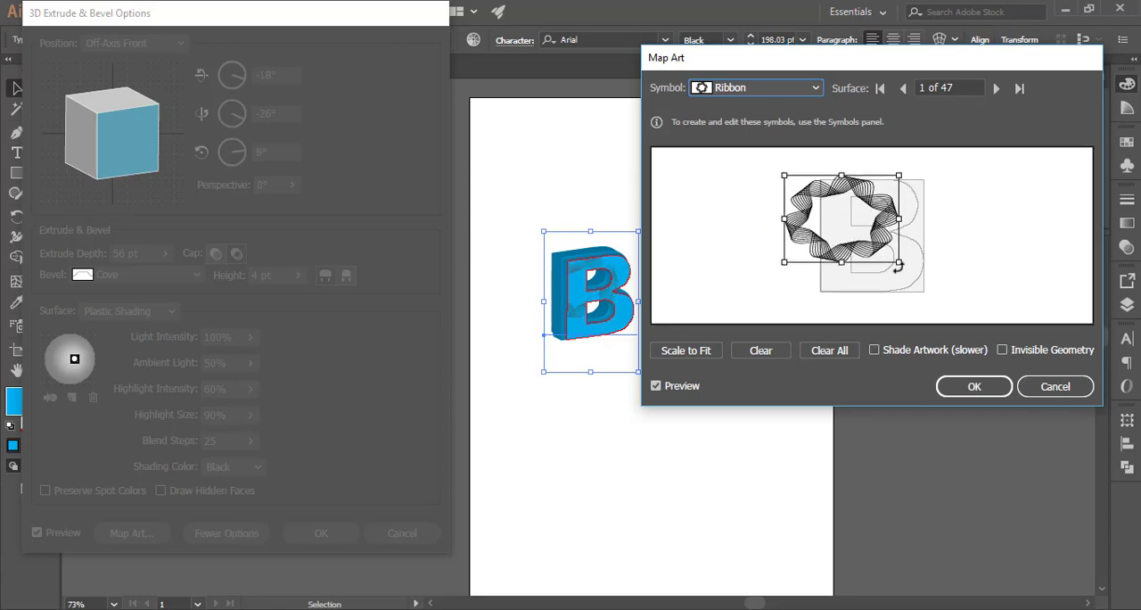
drag(896, 262, 850, 230)
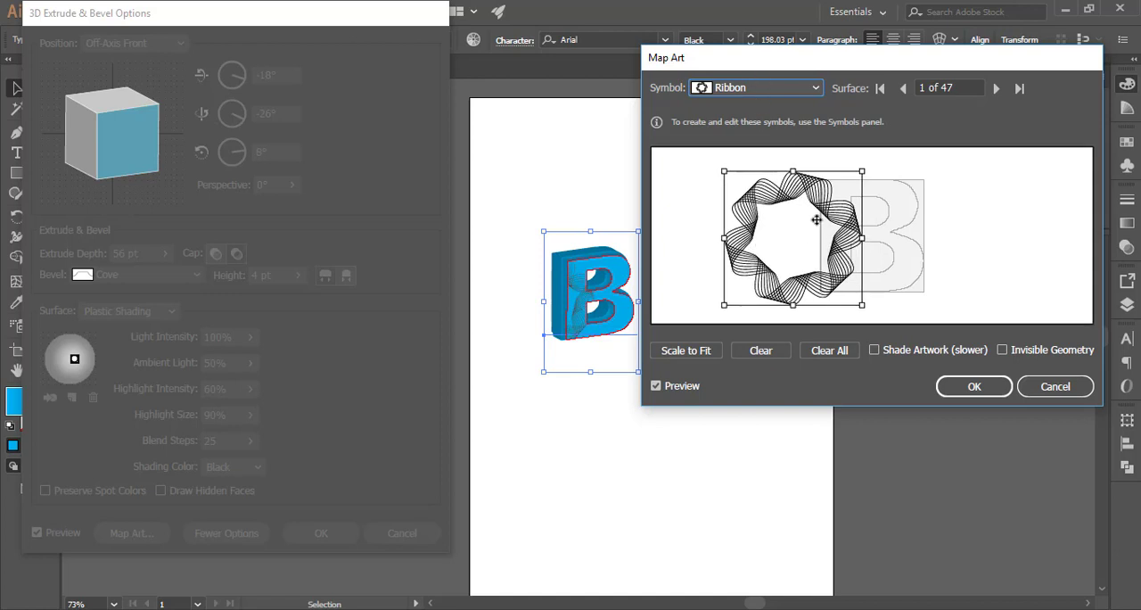
Map the Gerbera symbol onto surface 1 and move it toward the letter's left edge
click(781, 88)
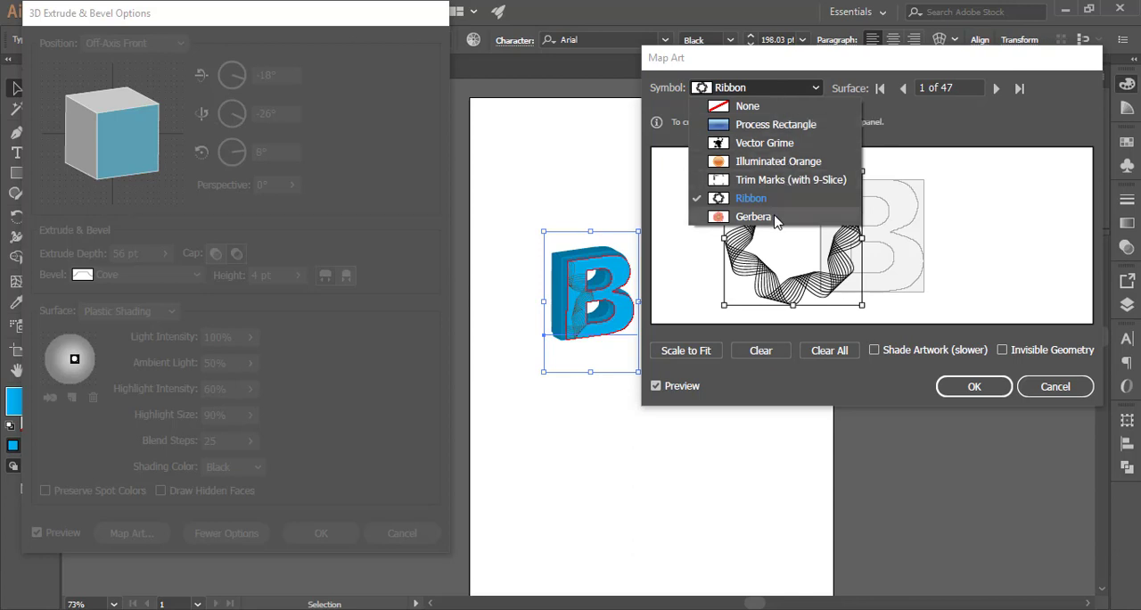
click(739, 217)
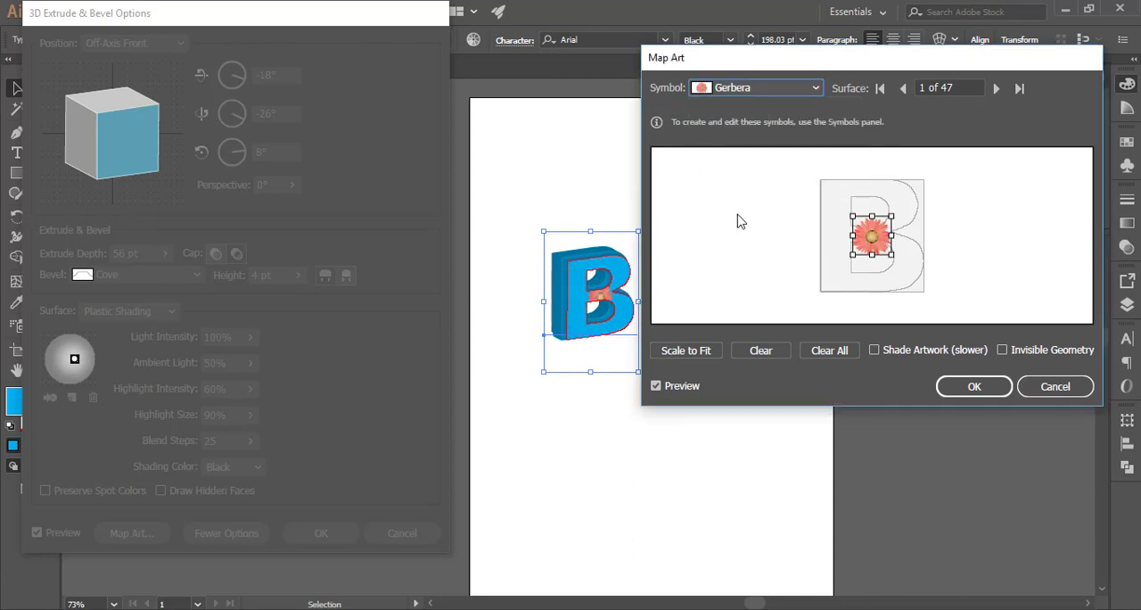
drag(852, 258, 797, 239)
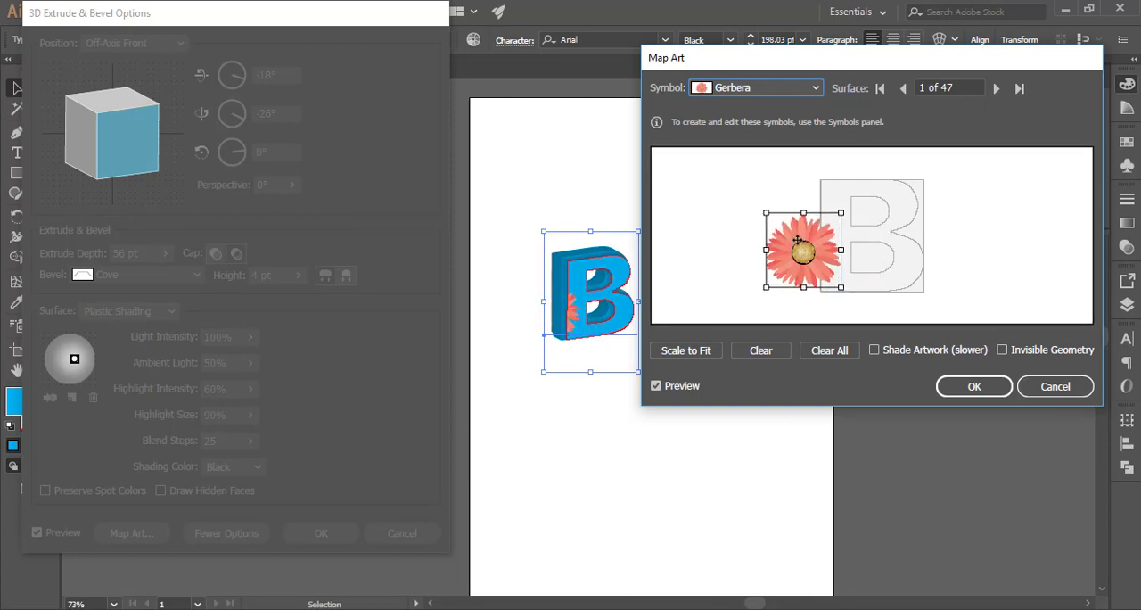
Map the Vector Grime symbol onto surface 1 instead and apply the 3D Extrude & Bevel effect
click(772, 88)
click(766, 141)
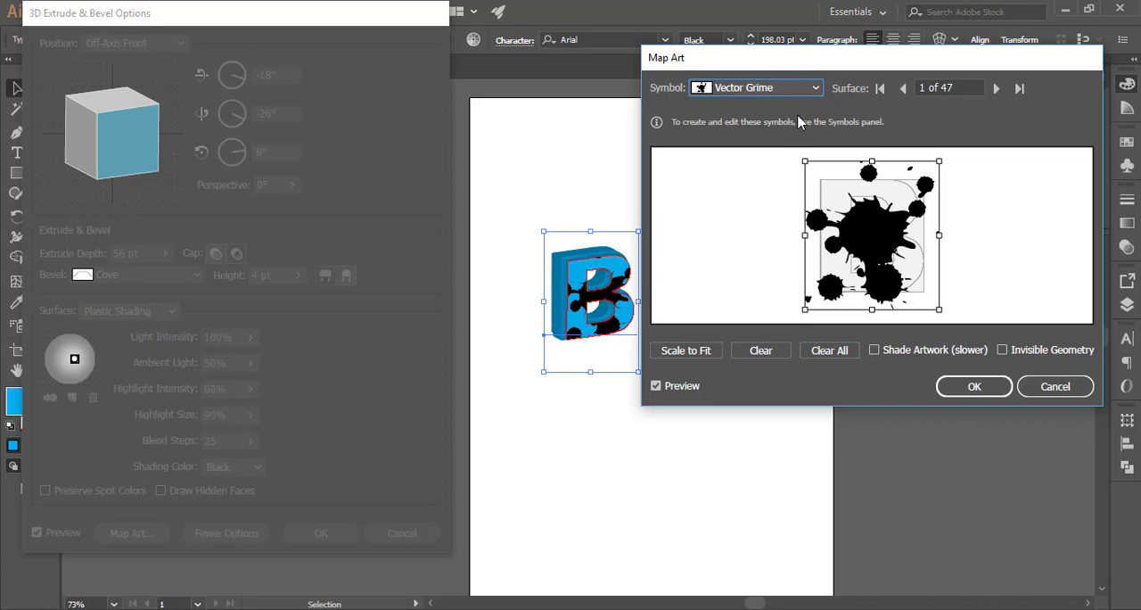
click(976, 386)
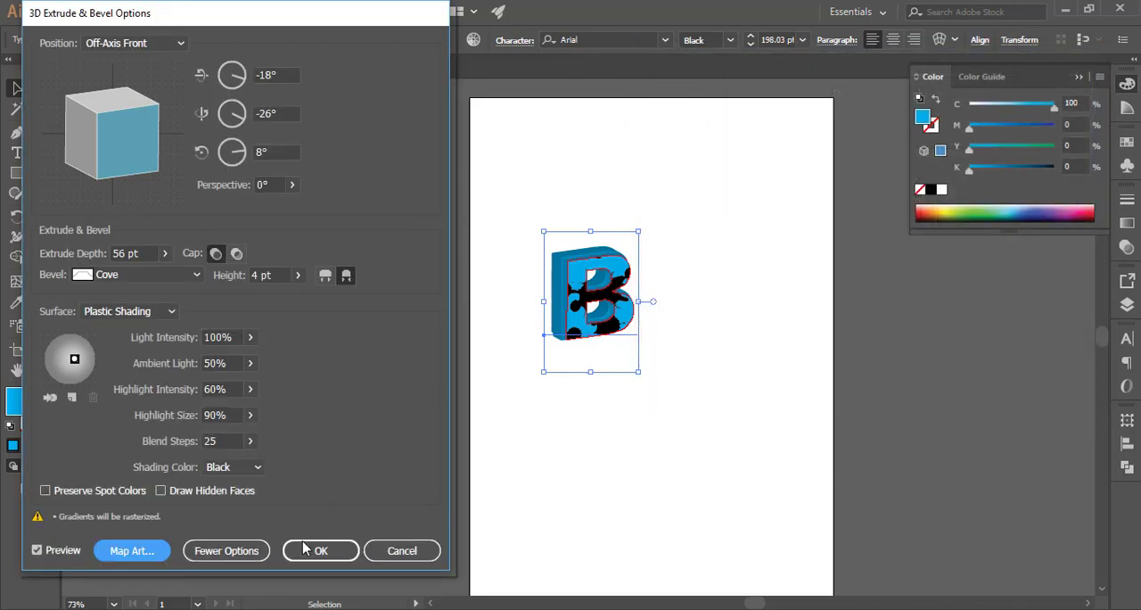
click(312, 550)
click(757, 296)
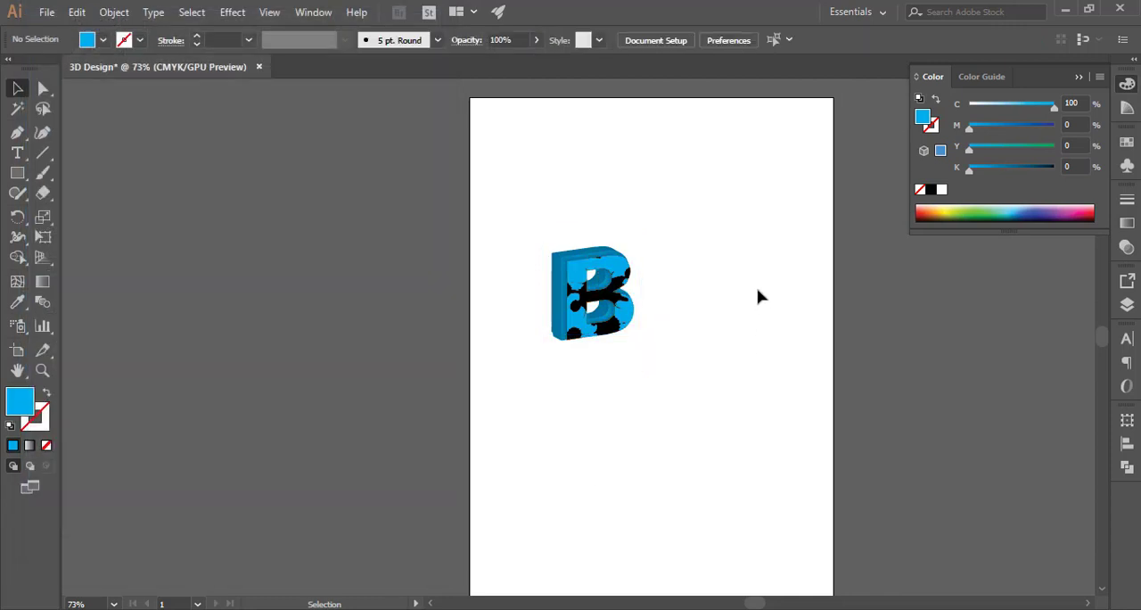
Edit the 3D letter's text to ASHIK
drag(587, 288, 711, 321)
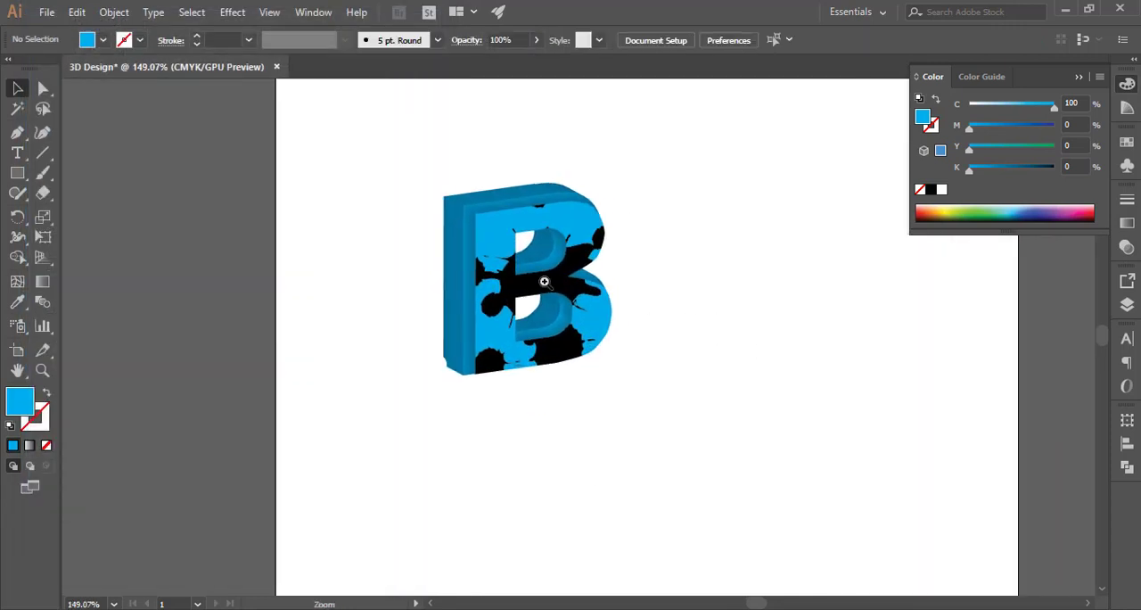
ctrl+click(545, 282)
click(533, 287)
double_click(496, 286)
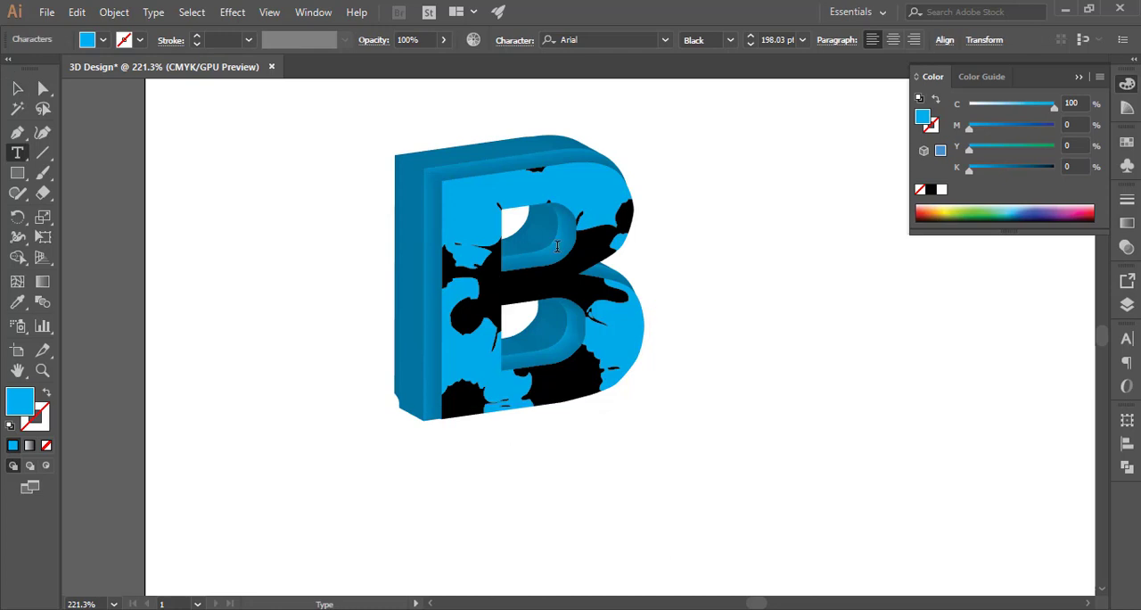
drag(558, 243, 404, 257)
click(627, 246)
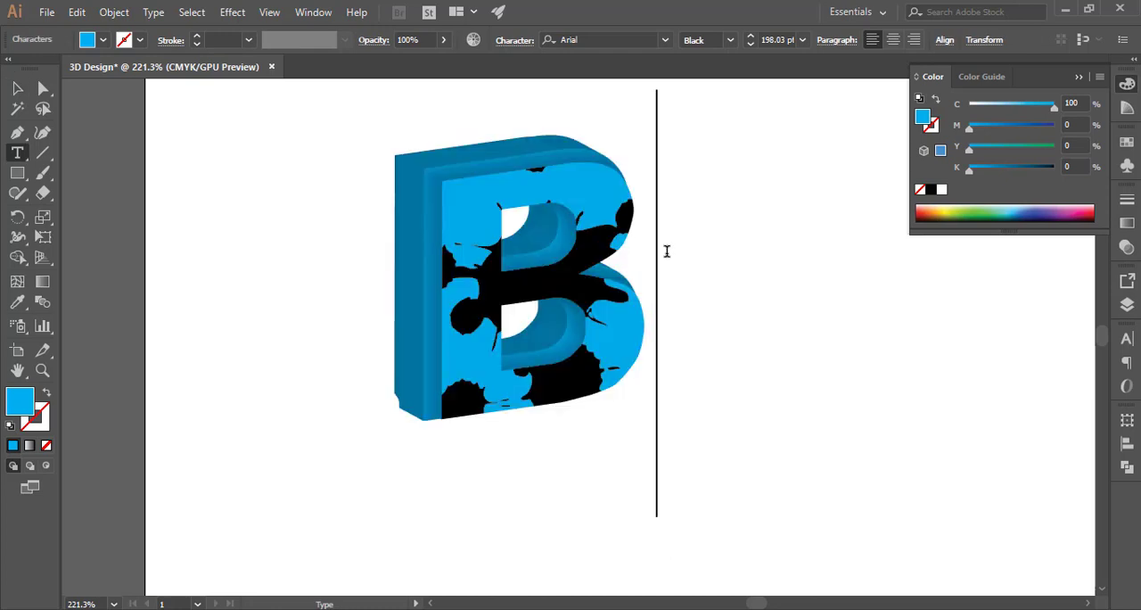
drag(667, 249, 476, 269)
text(ASHIK)
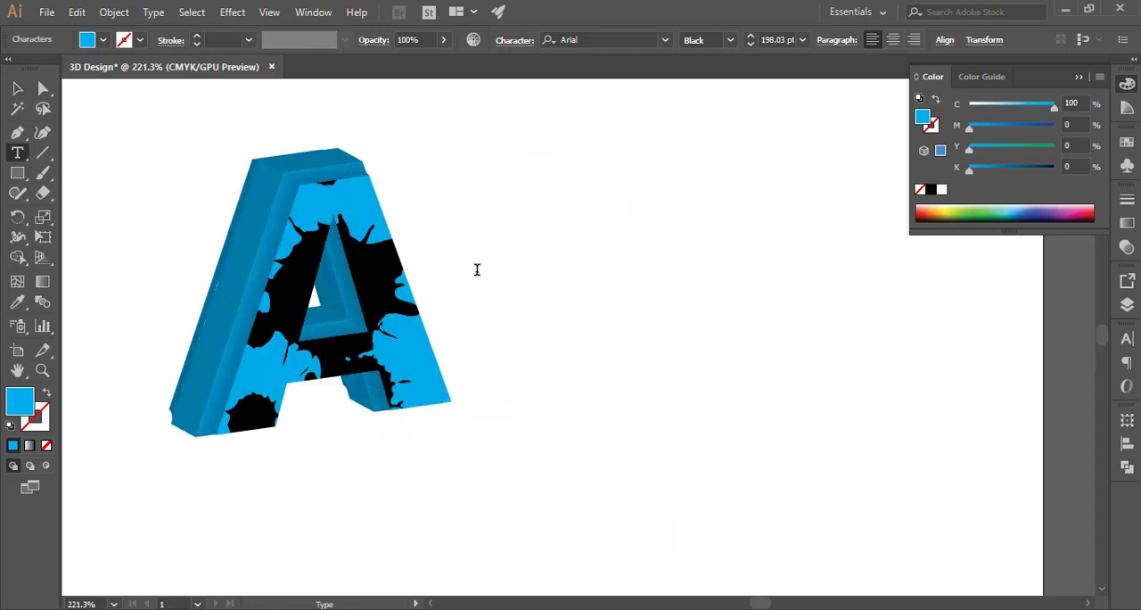
key(Escape)
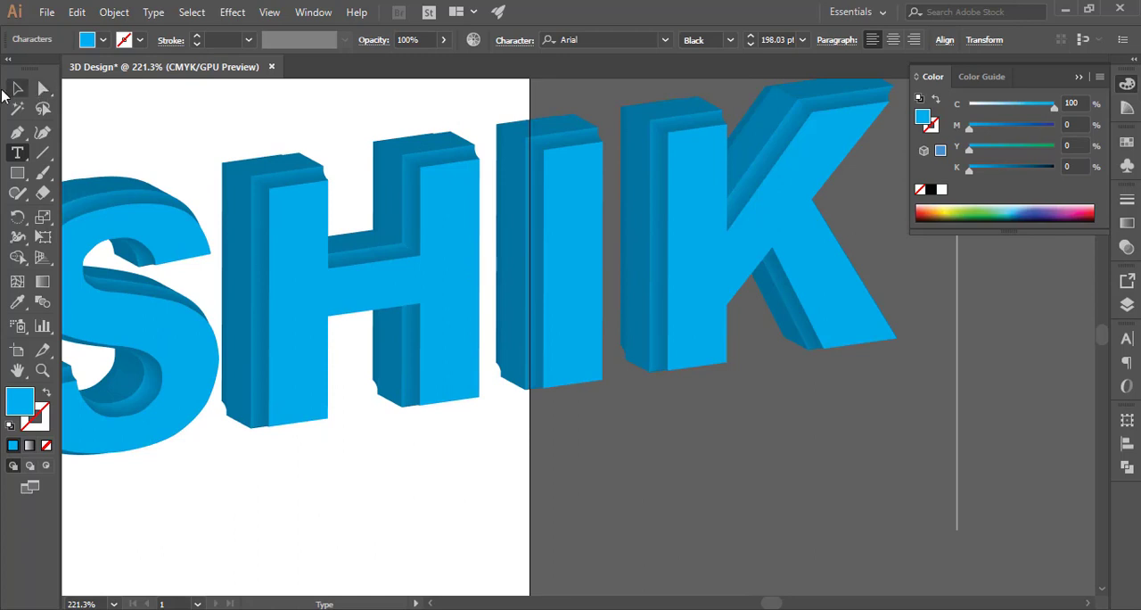
Scale the 3D text down to about 143 pt
drag(442, 302, 356, 310)
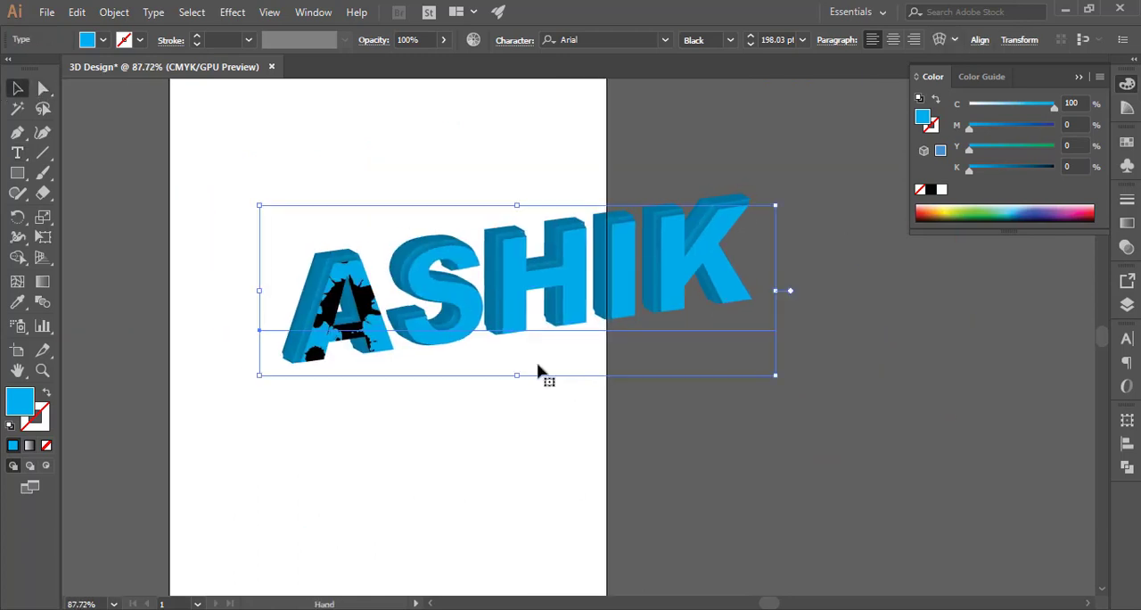
click(566, 478)
drag(612, 307, 467, 346)
drag(631, 330, 491, 326)
click(609, 324)
click(431, 335)
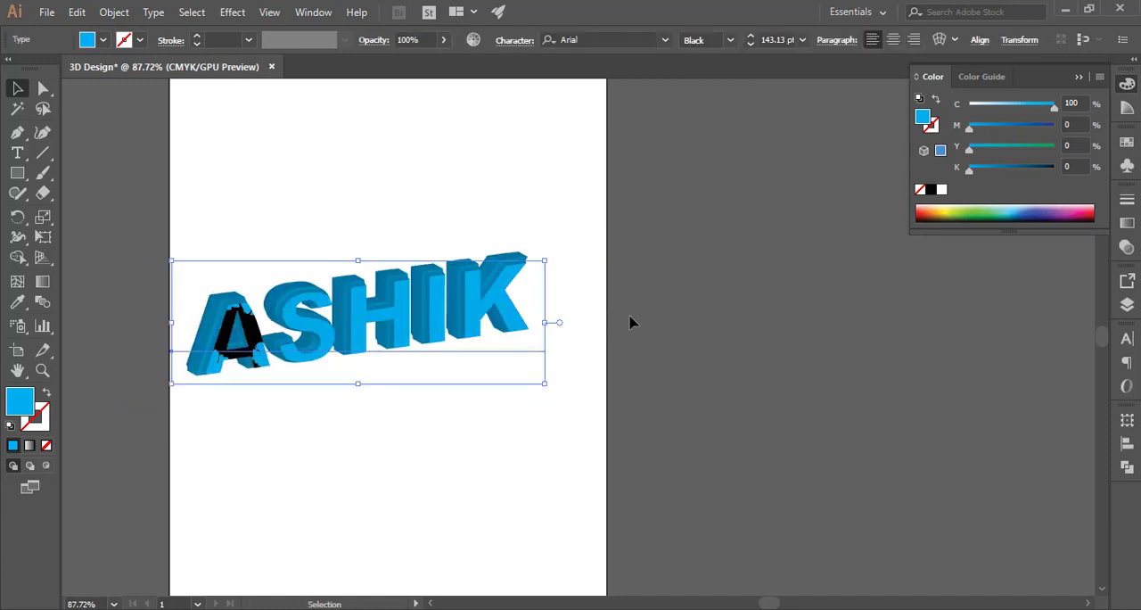
click(630, 318)
key(ctrl+space)
drag(239, 290, 328, 323)
drag(317, 360, 306, 303)
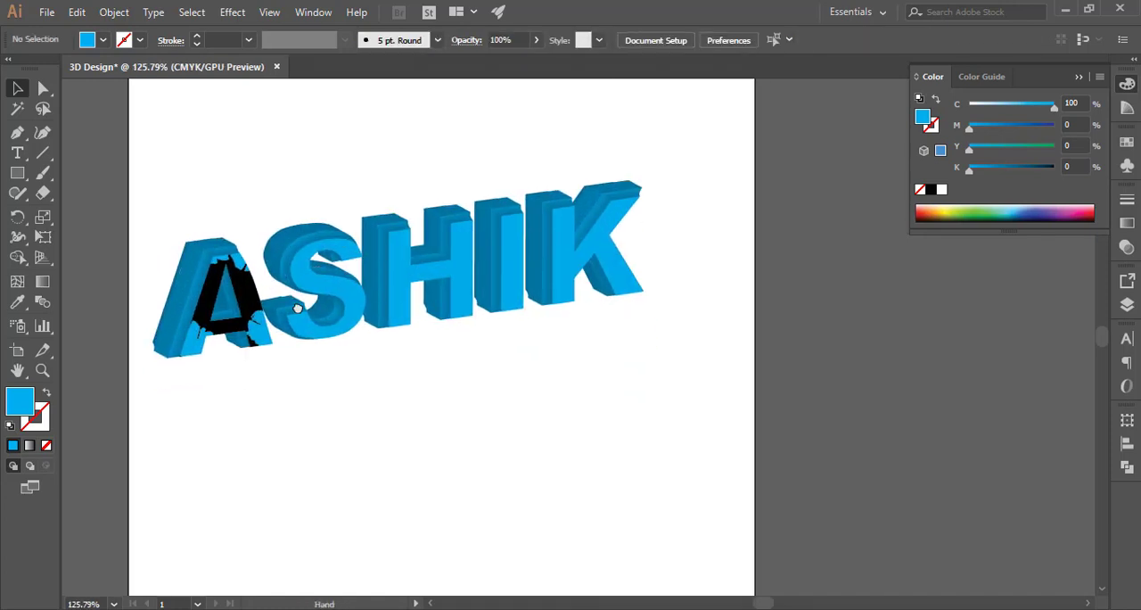
click(319, 300)
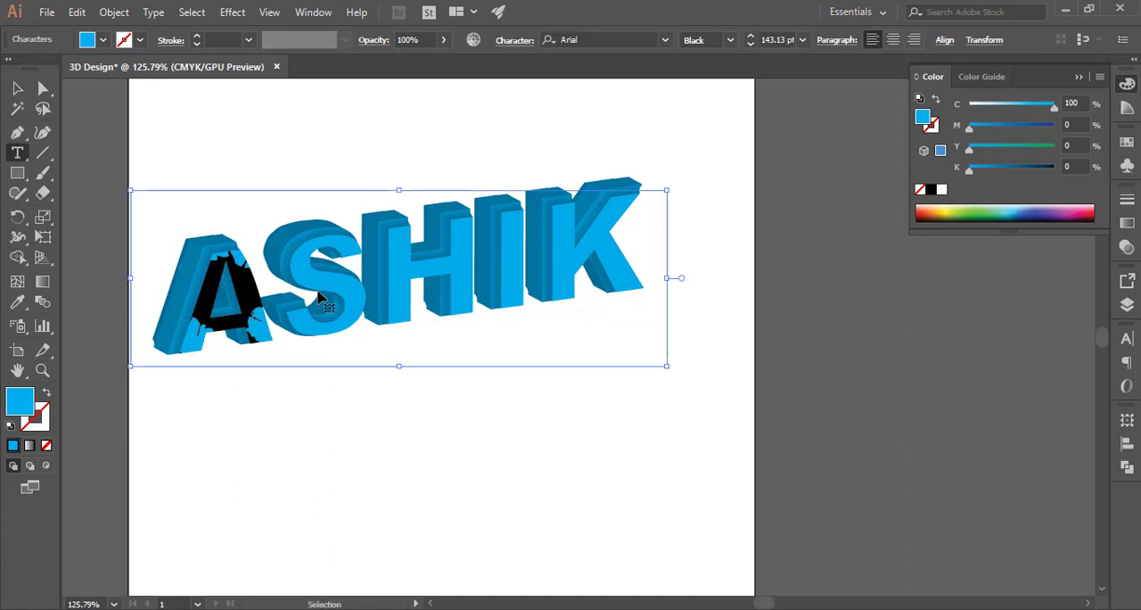
Replace the text with Bangladesh
double_click(319, 300)
text(B)
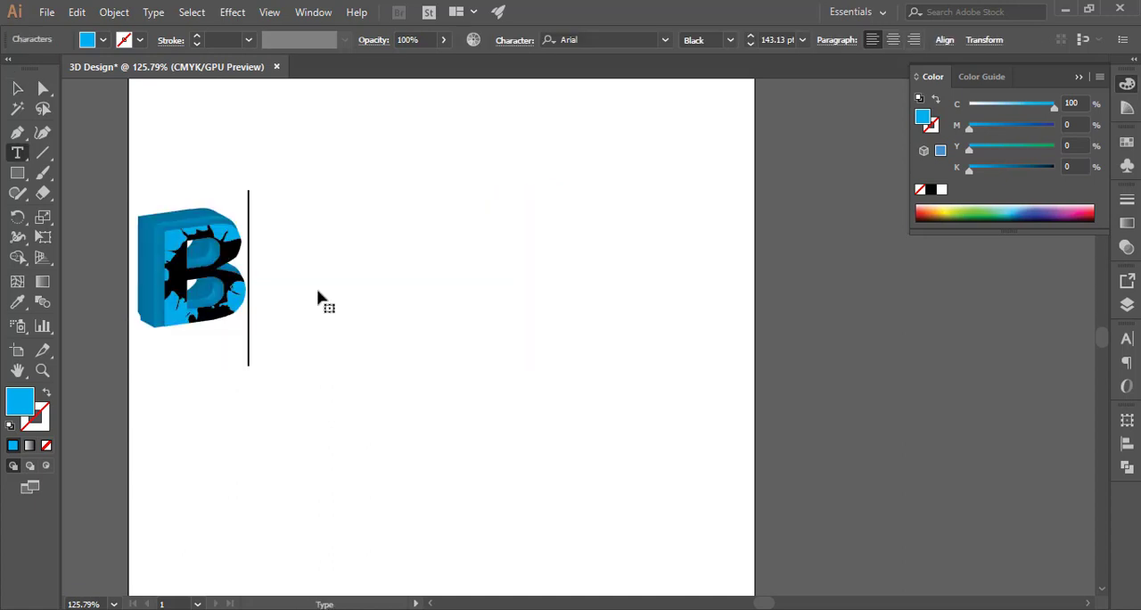
text(angla)
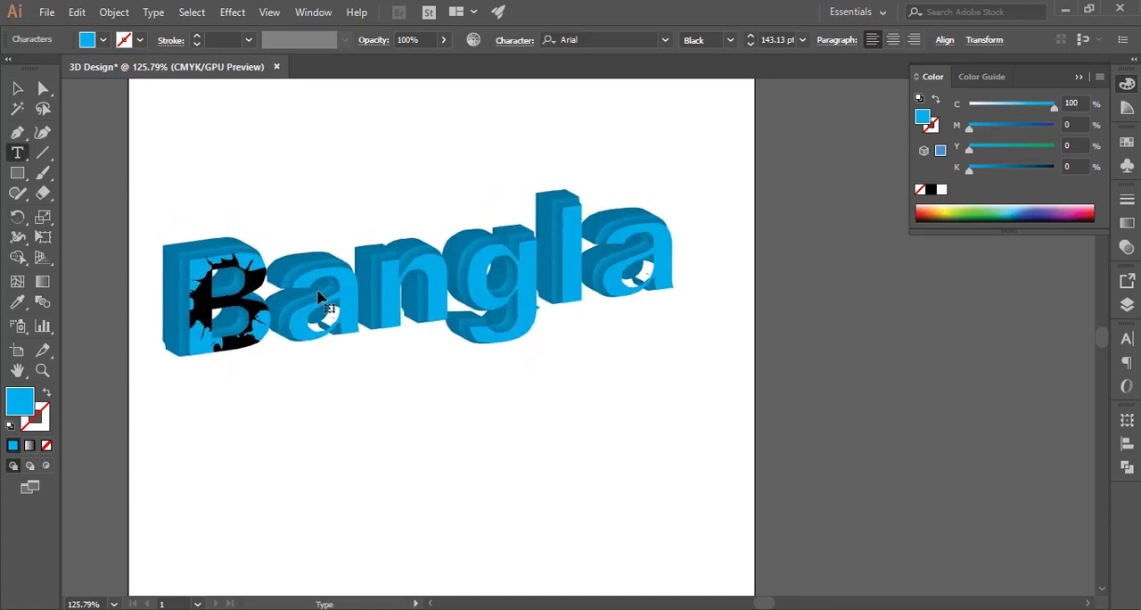
text(desh)
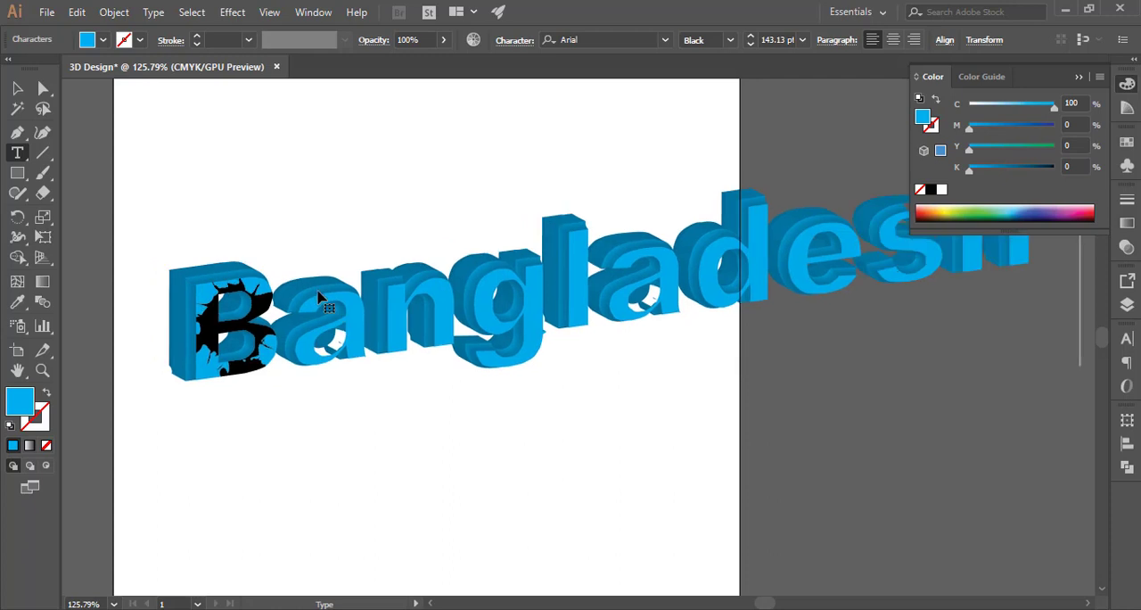
key(Escape)
Retype the 3D text as BANGLADEHS in capitals
double_click(318, 297)
text(B)
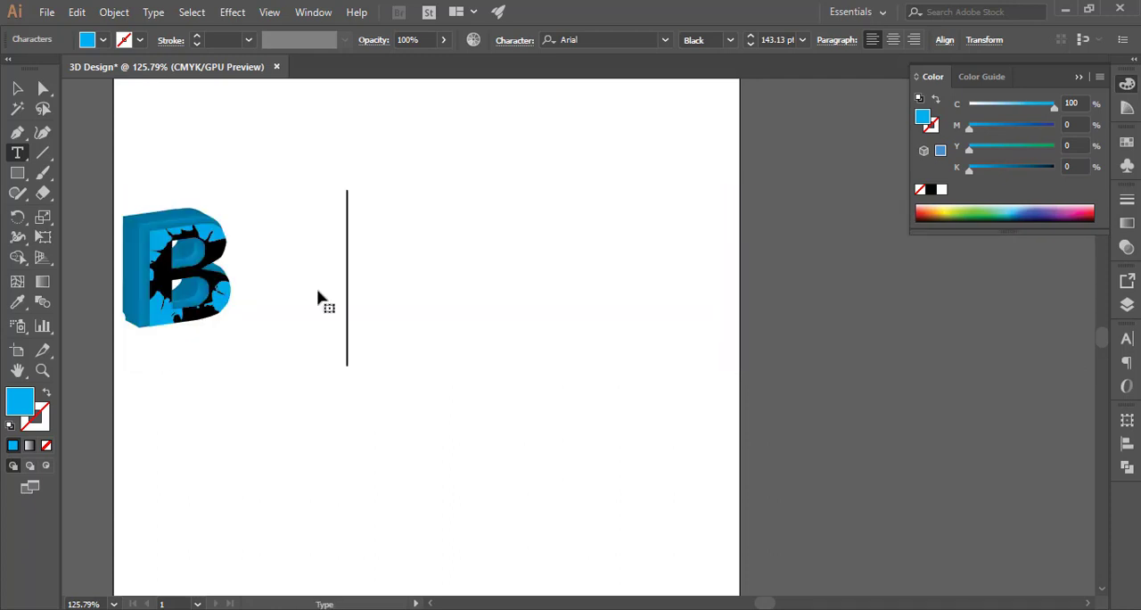
text(ANGLADEHS)
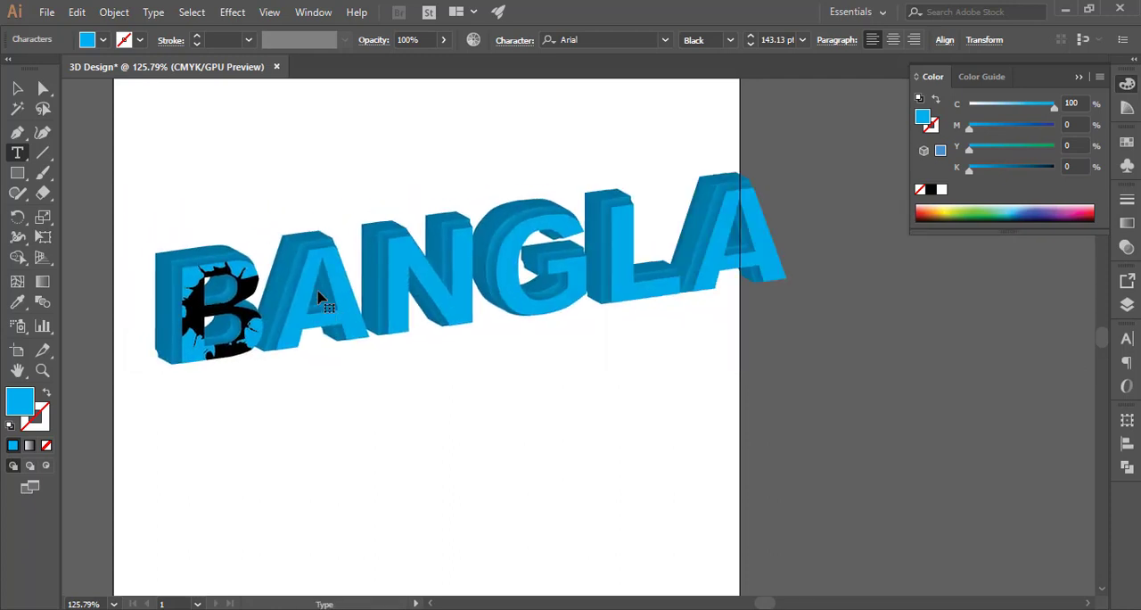
click(18, 88)
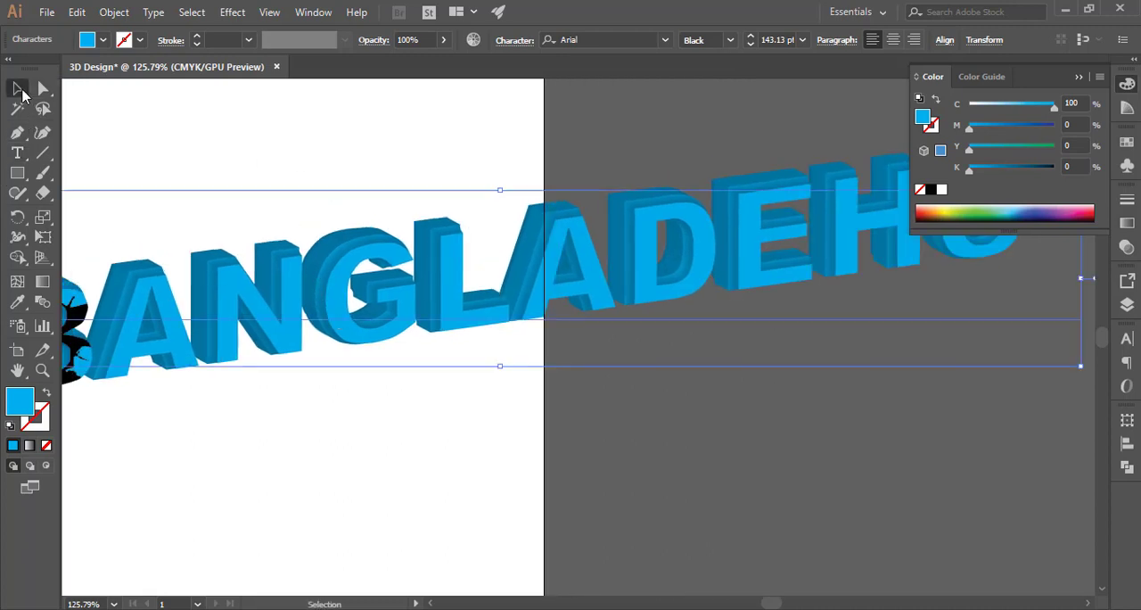
Scale the BANGLADEHS text down to about 105 pt
ctrl+alt+click(565, 349)
ctrl+alt+click(545, 345)
click(622, 327)
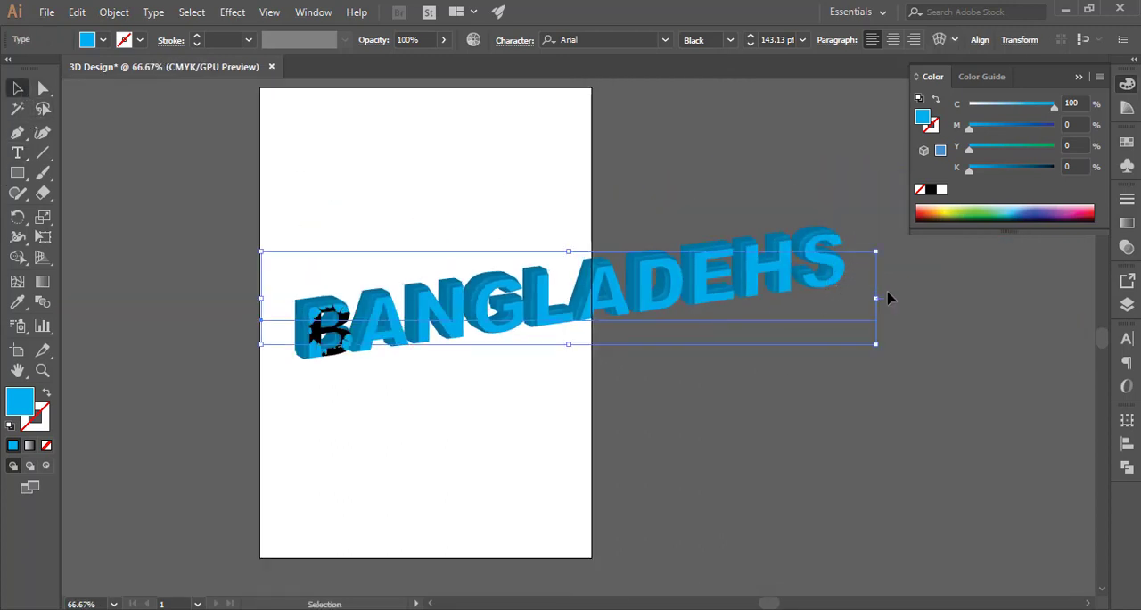
drag(879, 298, 497, 350)
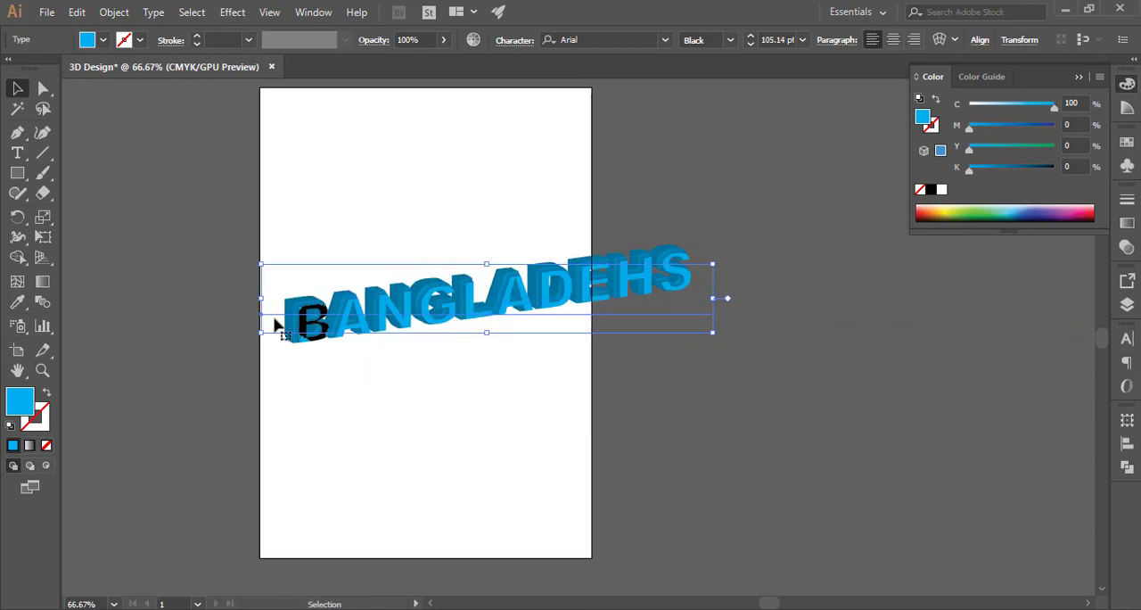
drag(312, 298, 464, 369)
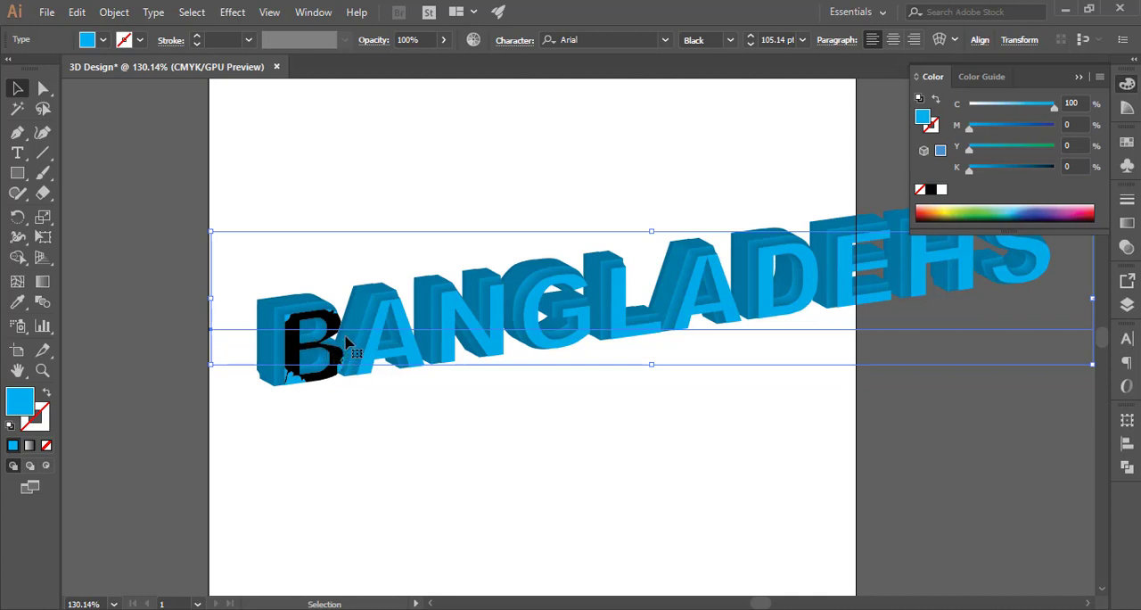
drag(771, 294, 689, 320)
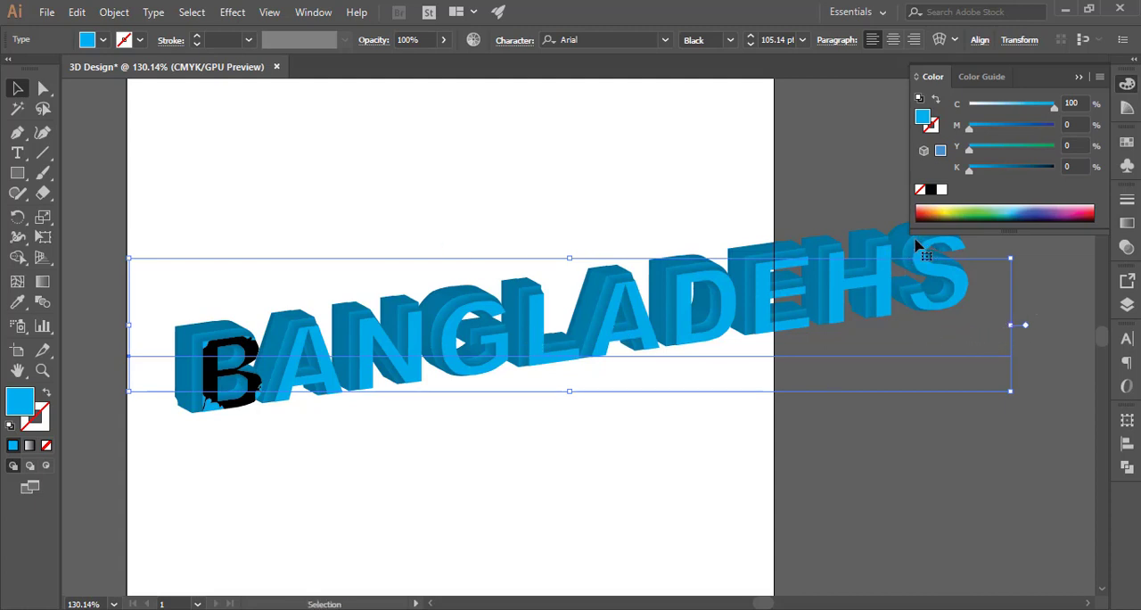
Try a red fill on the text and undo it
click(103, 40)
click(58, 70)
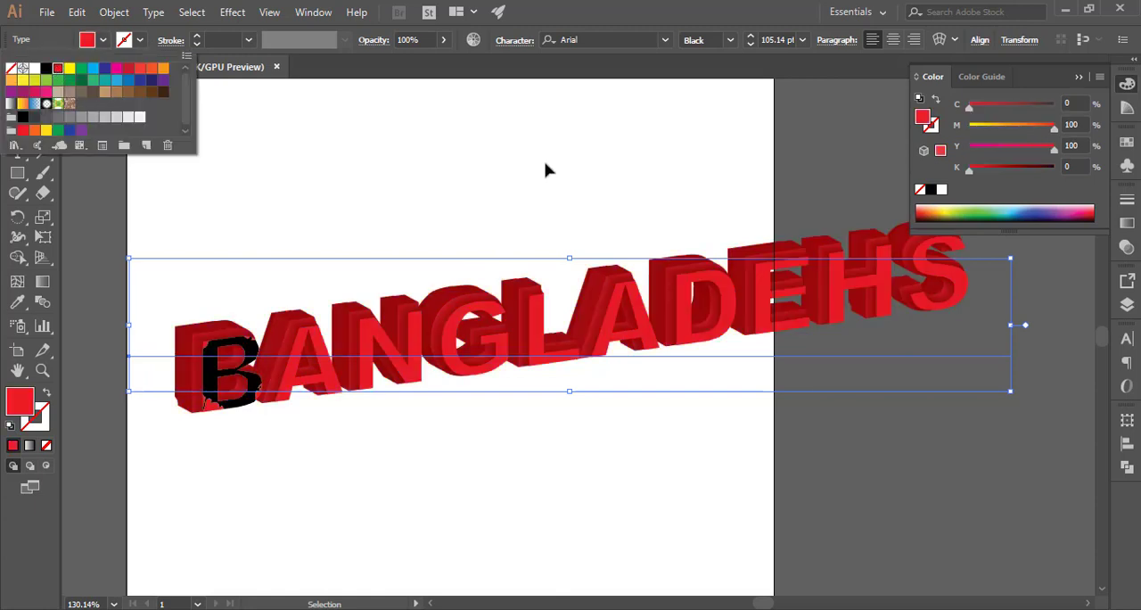
ctrl+alt+click(761, 255)
ctrl+alt+click(599, 269)
key(ctrl+z)
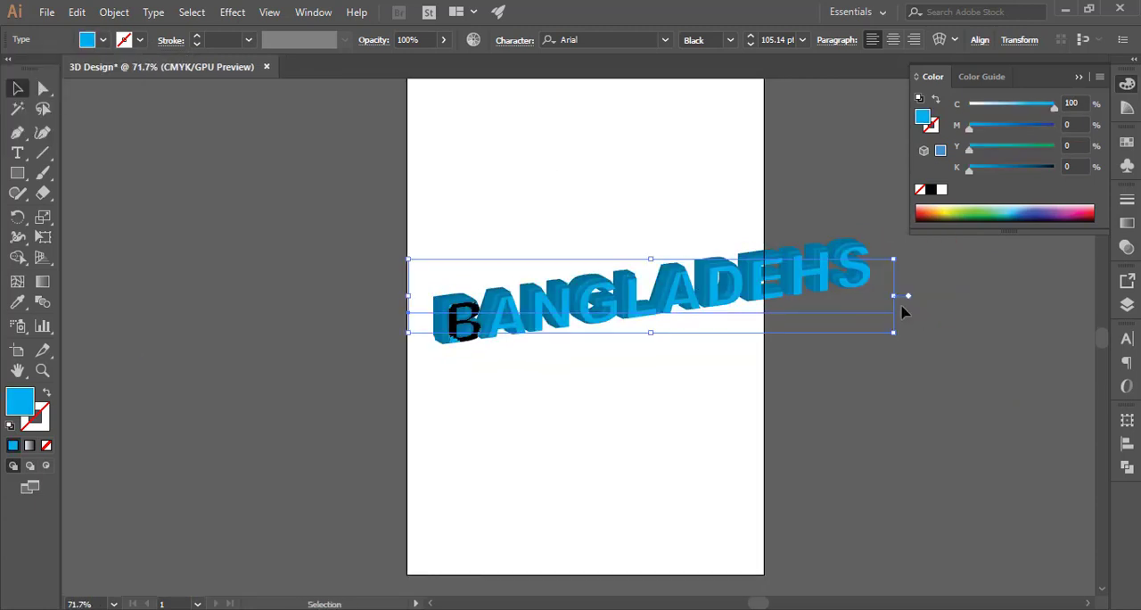
Resize the text to about 219 pt and move it above the artboard
drag(895, 299, 738, 297)
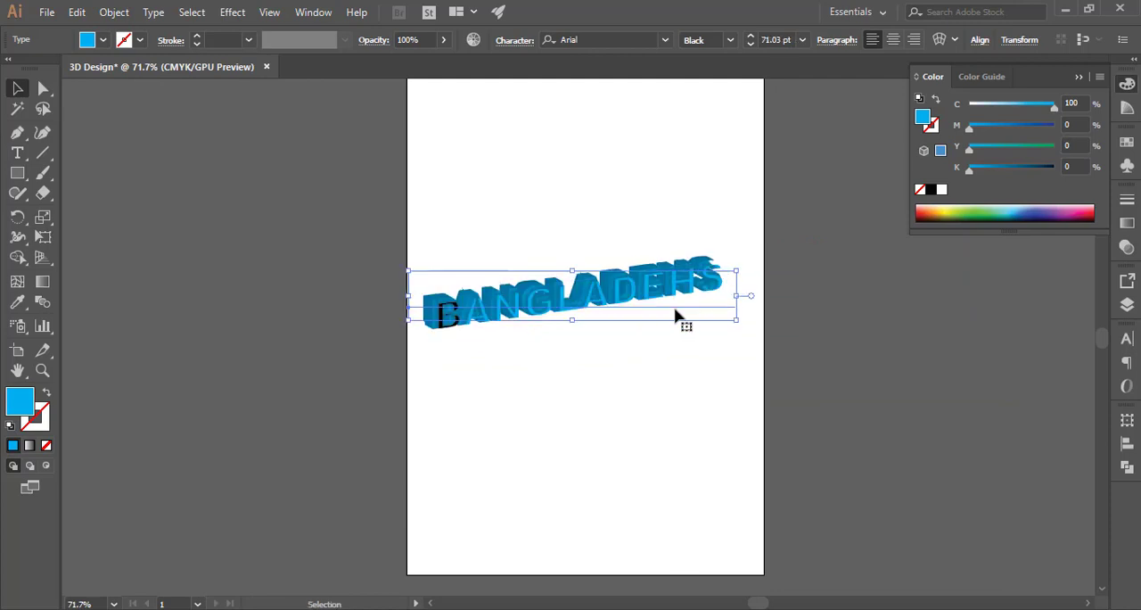
drag(657, 312, 659, 228)
ctrl+alt+click(725, 264)
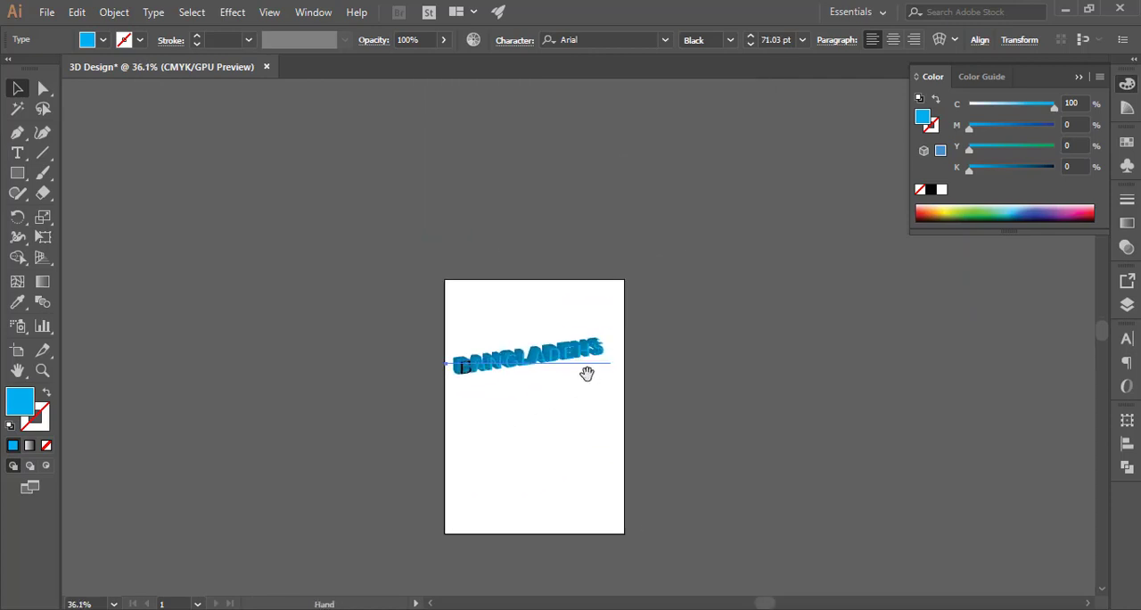
drag(614, 354, 978, 309)
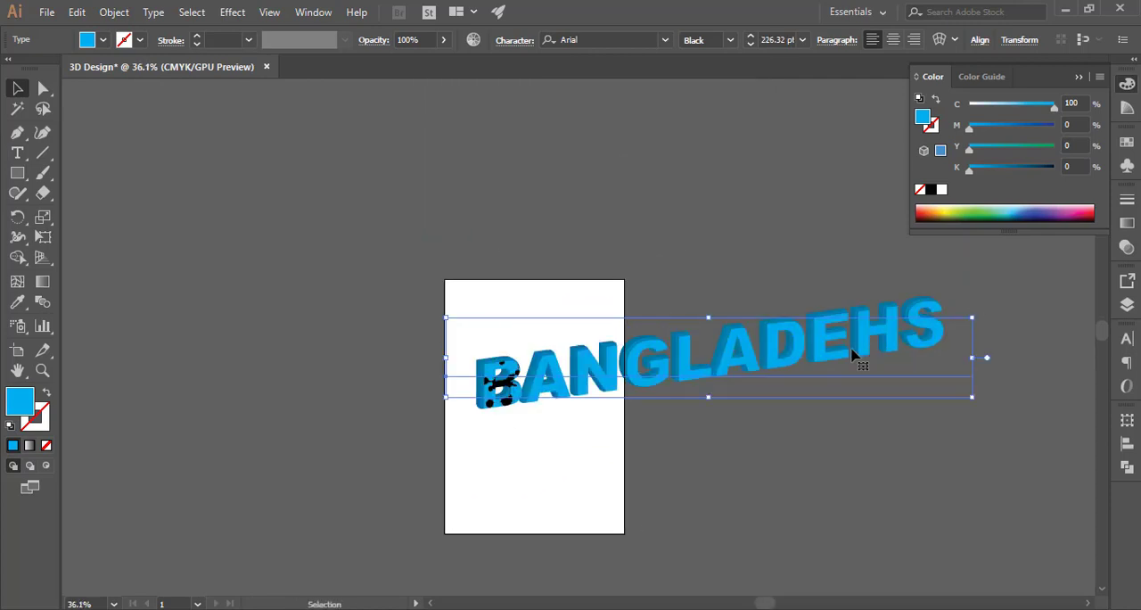
drag(837, 359, 684, 357)
drag(827, 353, 786, 360)
click(761, 428)
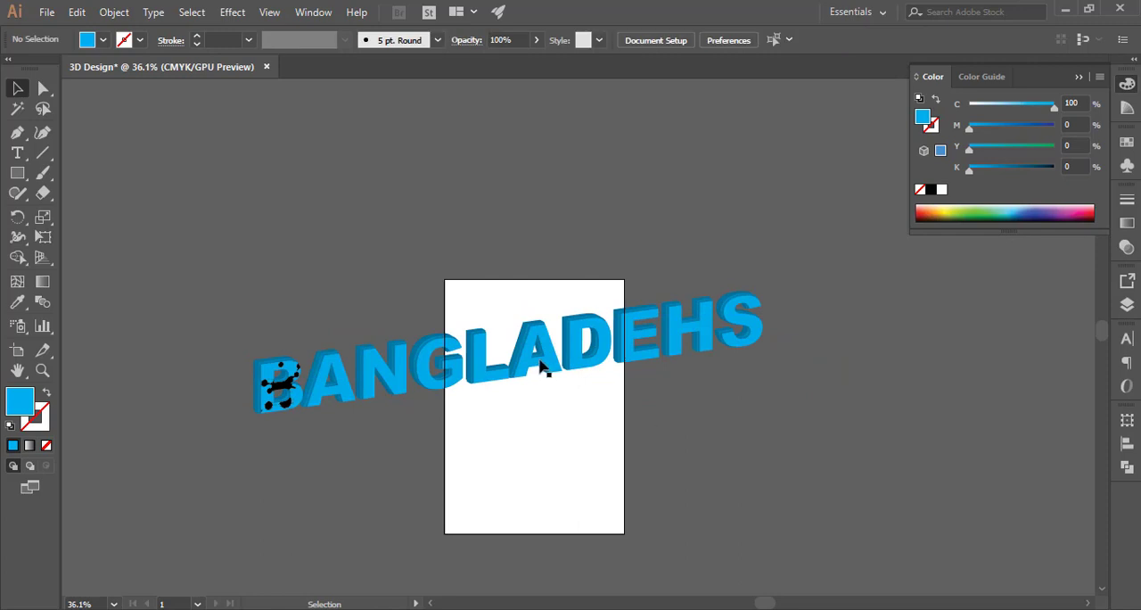
drag(543, 367, 542, 239)
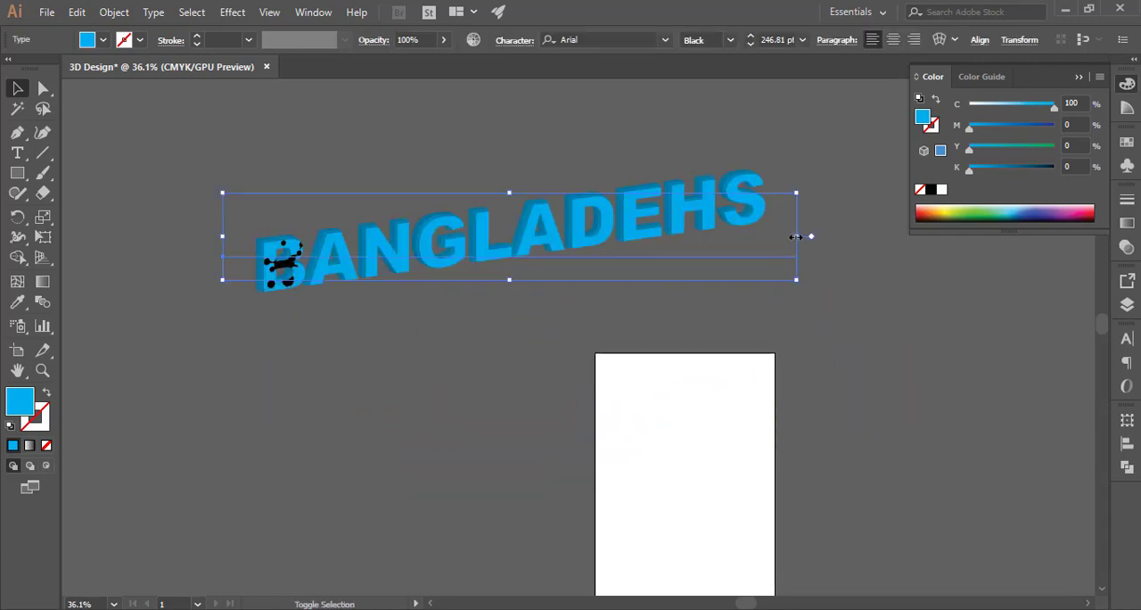
drag(800, 236, 681, 300)
Duplicate the text below the original and fill the copy red
drag(553, 232, 567, 313)
click(1128, 142)
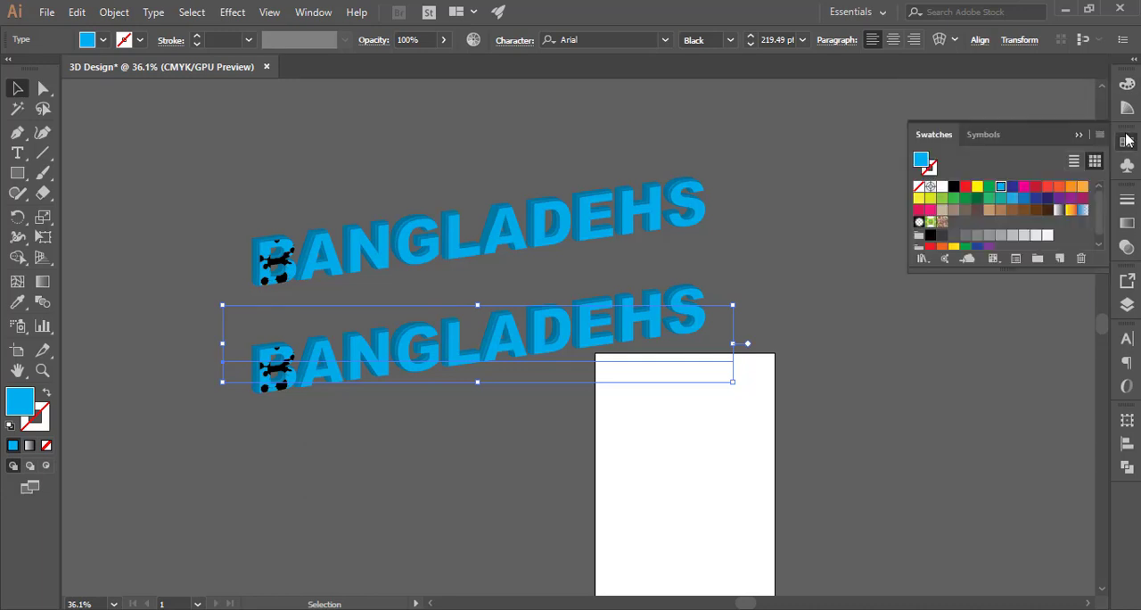
click(965, 187)
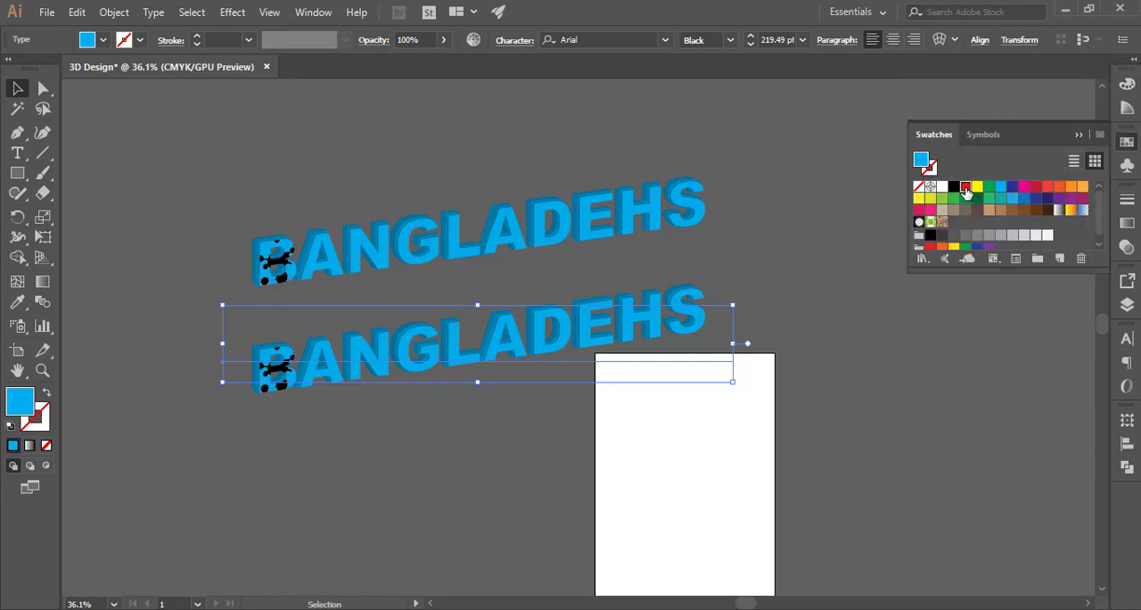
click(800, 350)
Make two more copies of the red text stacked below it
drag(581, 389, 580, 366)
click(605, 383)
drag(580, 320, 589, 410)
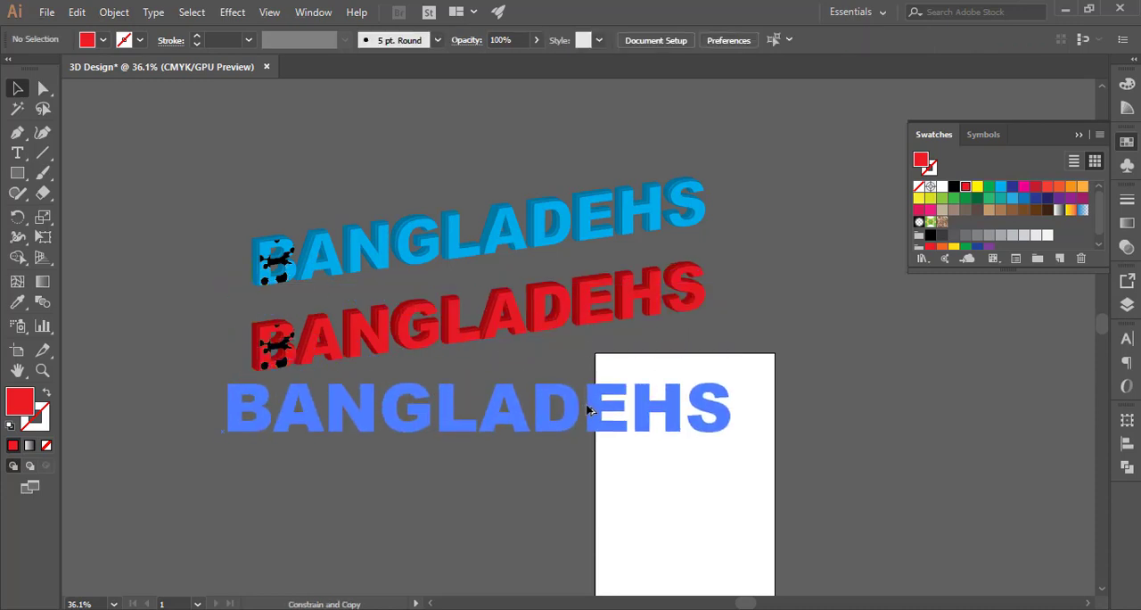
key(a)
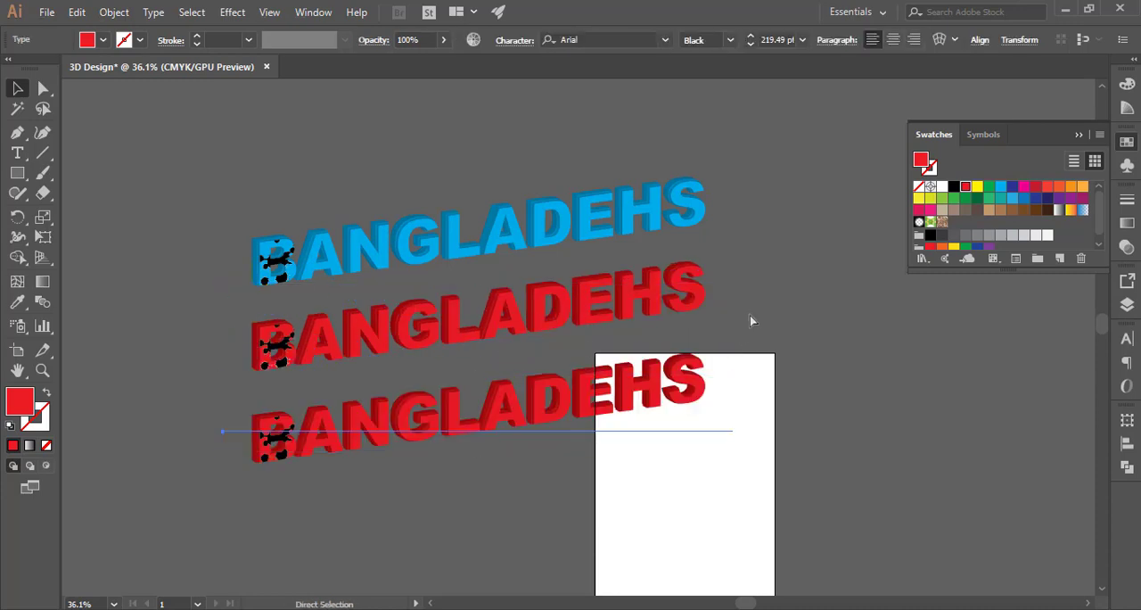
key(ctrl+d)
Move the two lowest red copies slightly upward to tighten the spacing
click(782, 348)
drag(732, 416, 648, 476)
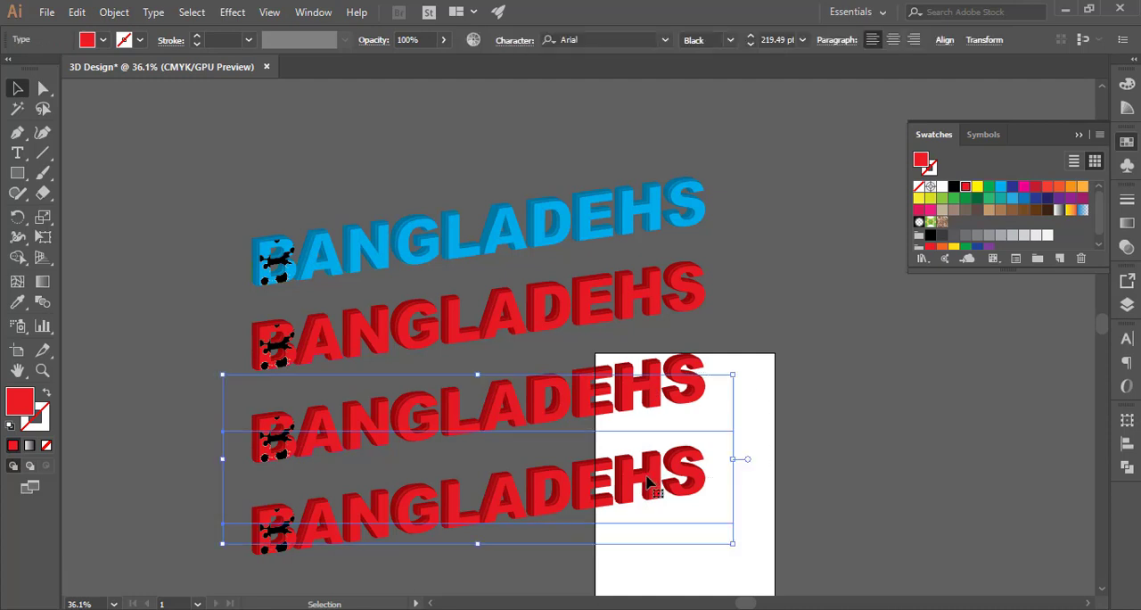
drag(637, 388, 637, 382)
click(748, 364)
click(651, 402)
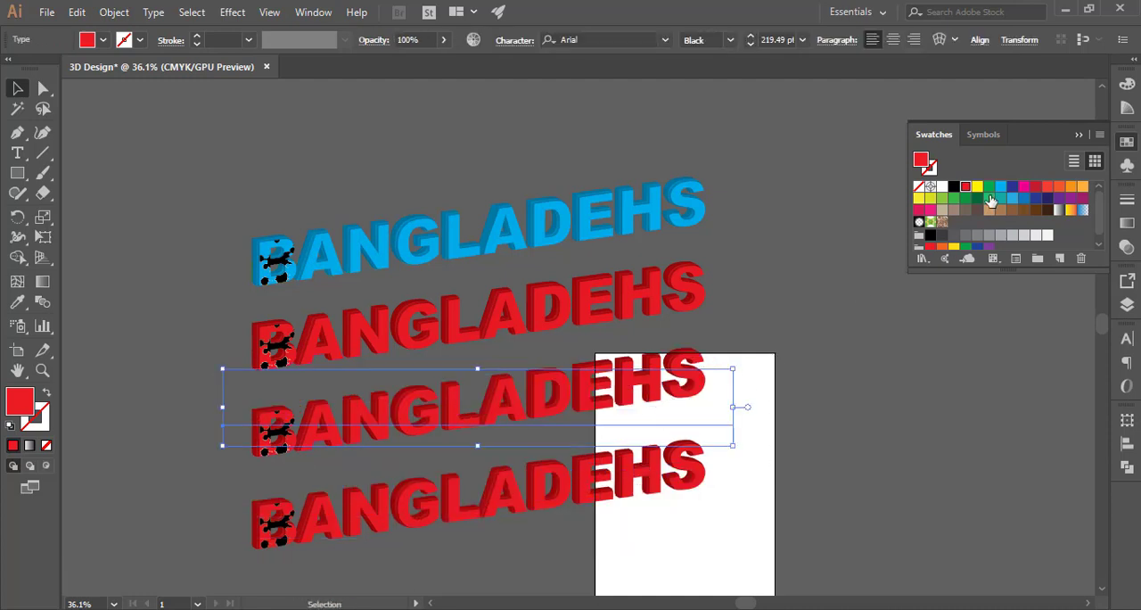
Fill the third text copy yellow and the fourth copy dark blue
click(978, 189)
click(713, 490)
click(648, 486)
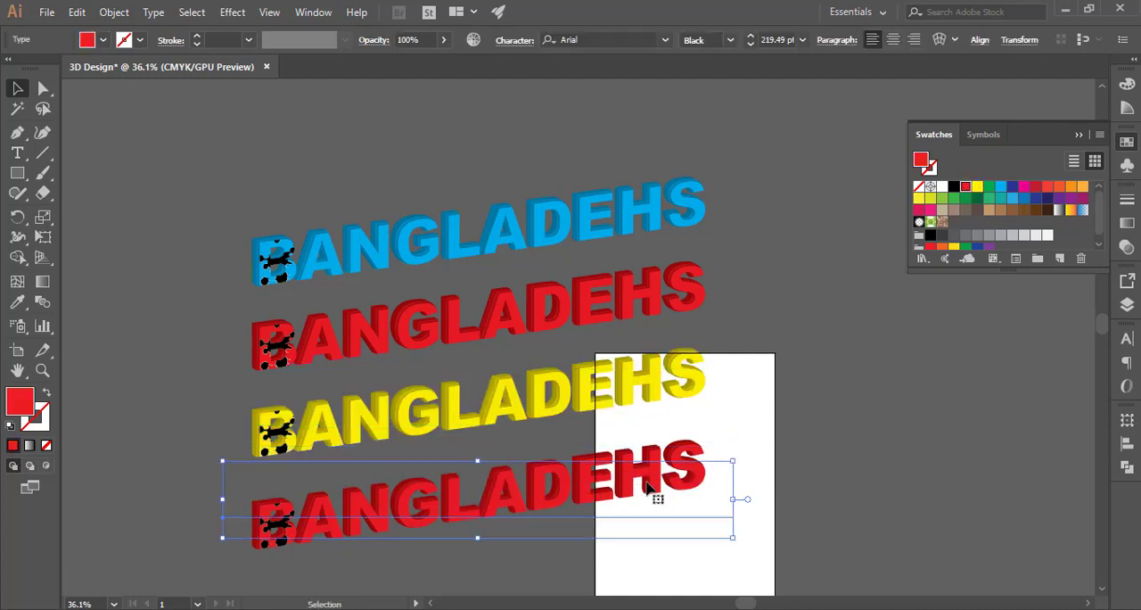
click(1011, 189)
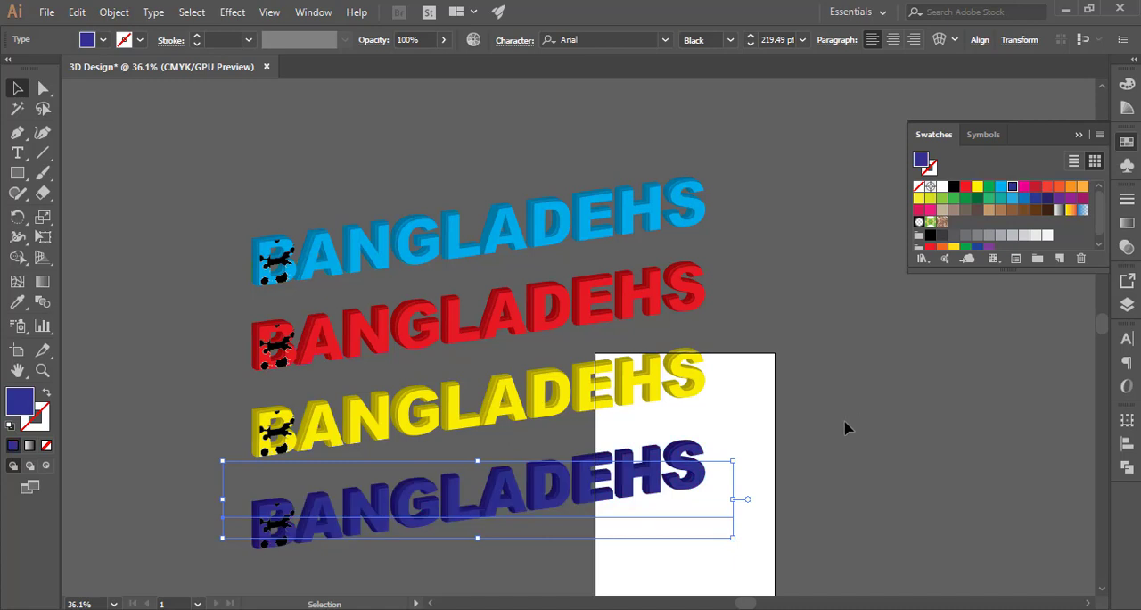
Duplicate the dark blue text to make a fifth copy stacked below it
click(845, 428)
drag(558, 398, 587, 358)
drag(706, 257, 521, 268)
drag(319, 284, 882, 342)
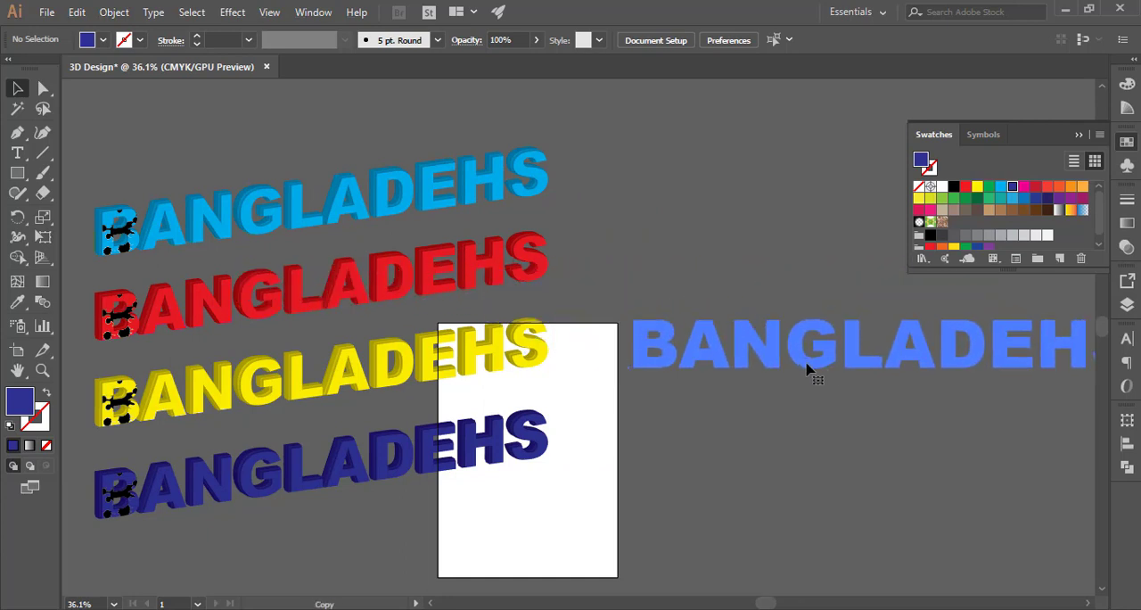
drag(727, 355, 759, 313)
key(ctrl+z)
drag(350, 484, 388, 328)
drag(378, 104, 378, 375)
drag(396, 484, 386, 470)
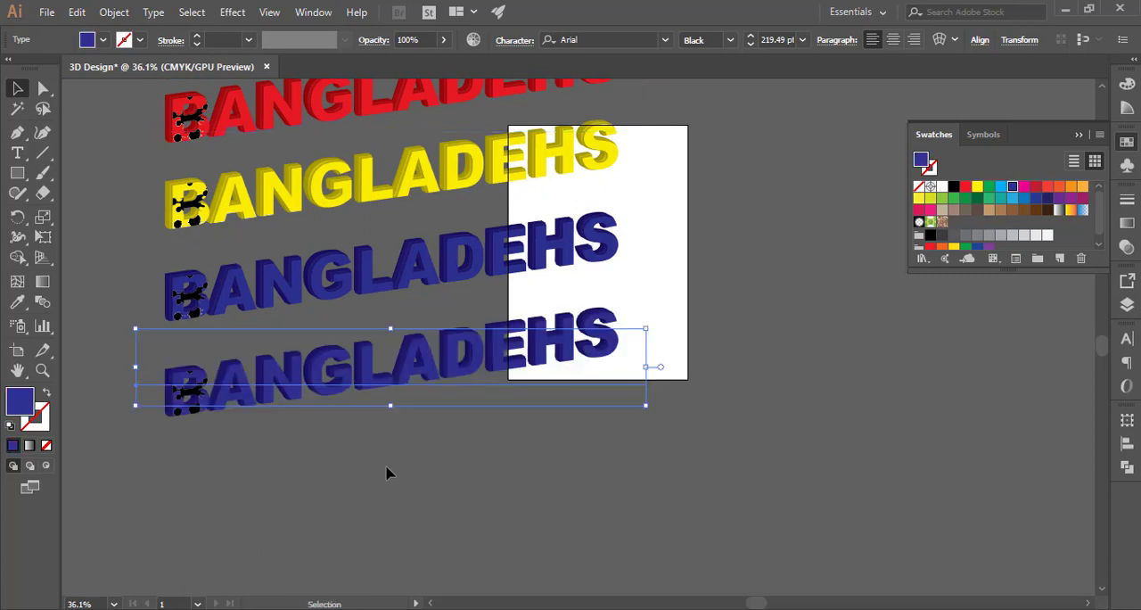
Convert the fifth copy's text to outlines
click(384, 466)
click(399, 400)
right_click(436, 392)
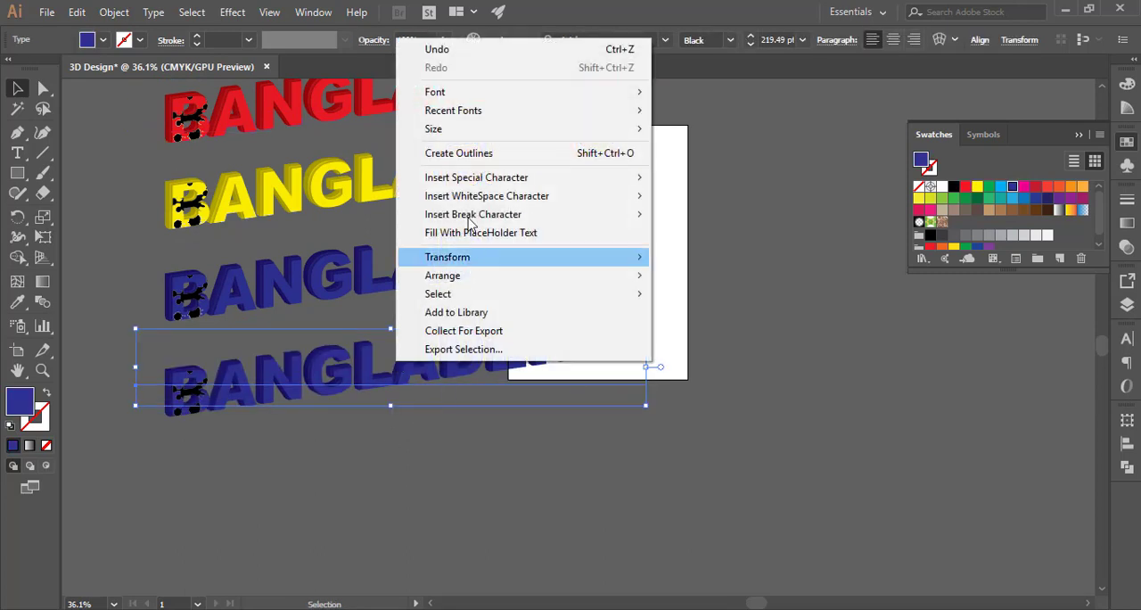
click(509, 154)
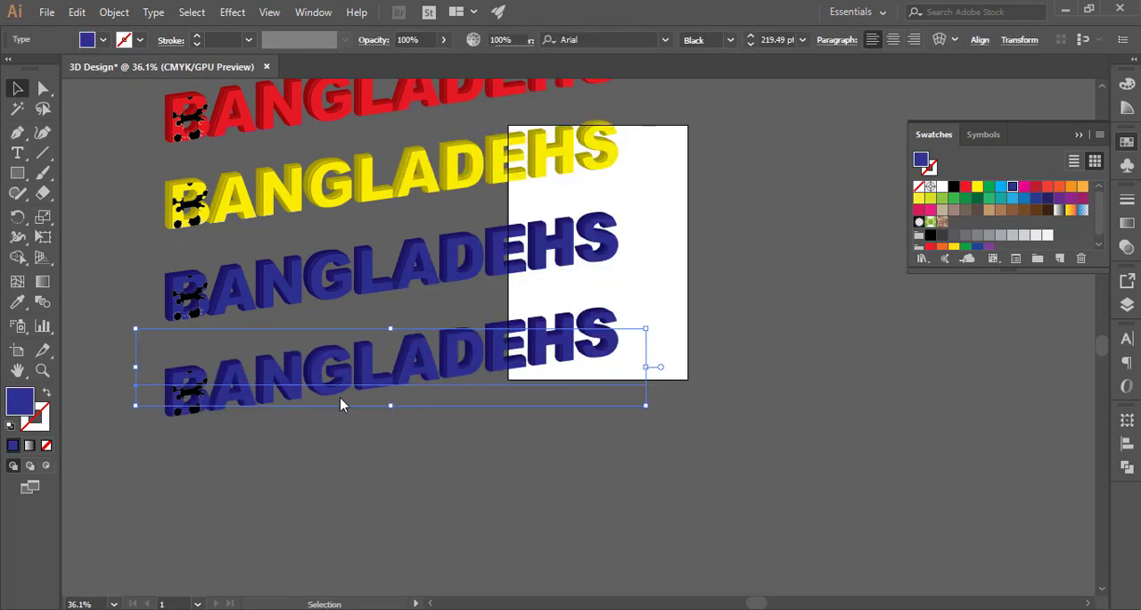
right_click(450, 368)
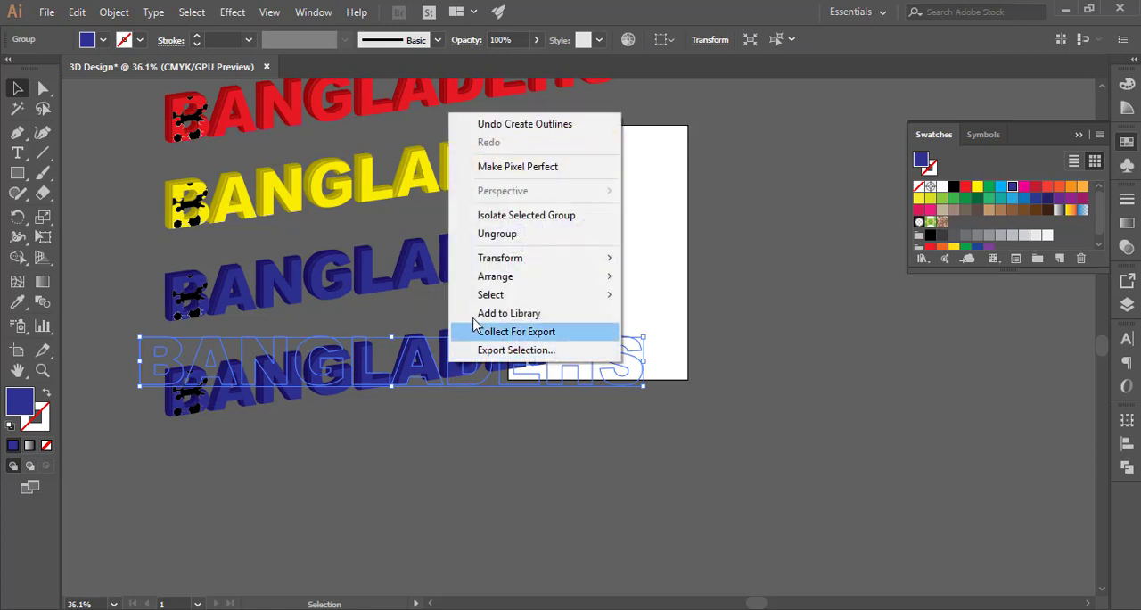
click(468, 437)
click(436, 370)
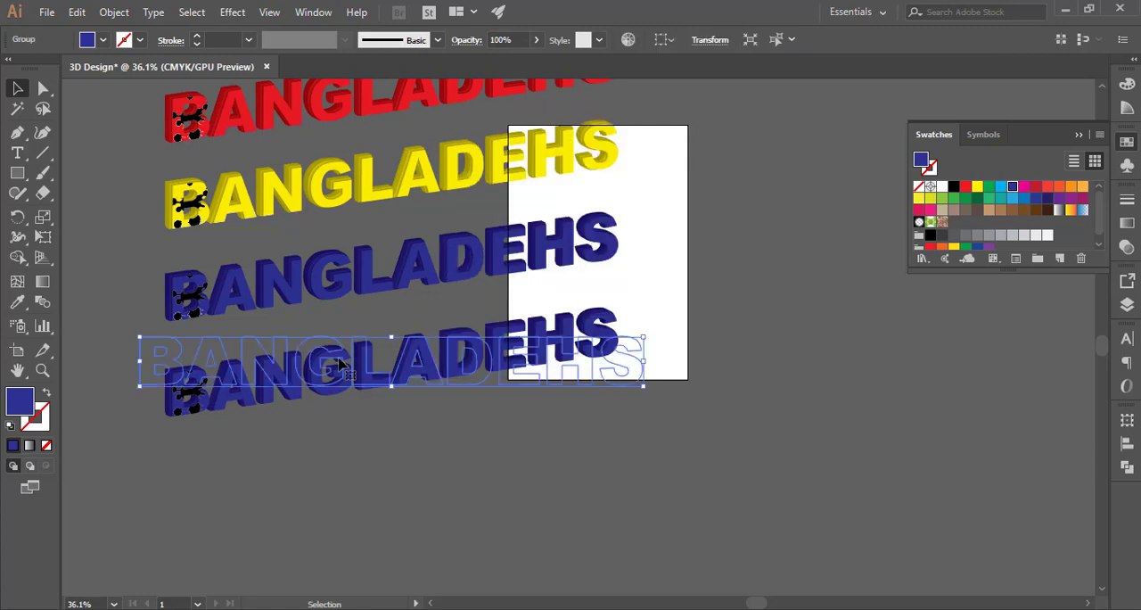
double_click(371, 285)
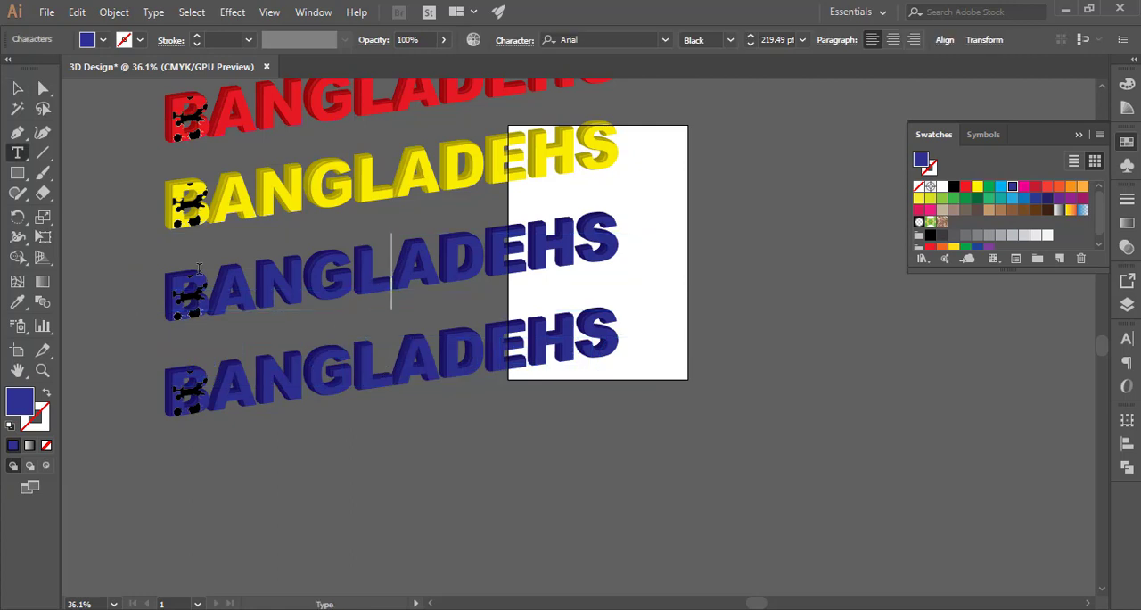
key(Escape)
Apply the default gradient fill to the outlined fifth copy
click(337, 376)
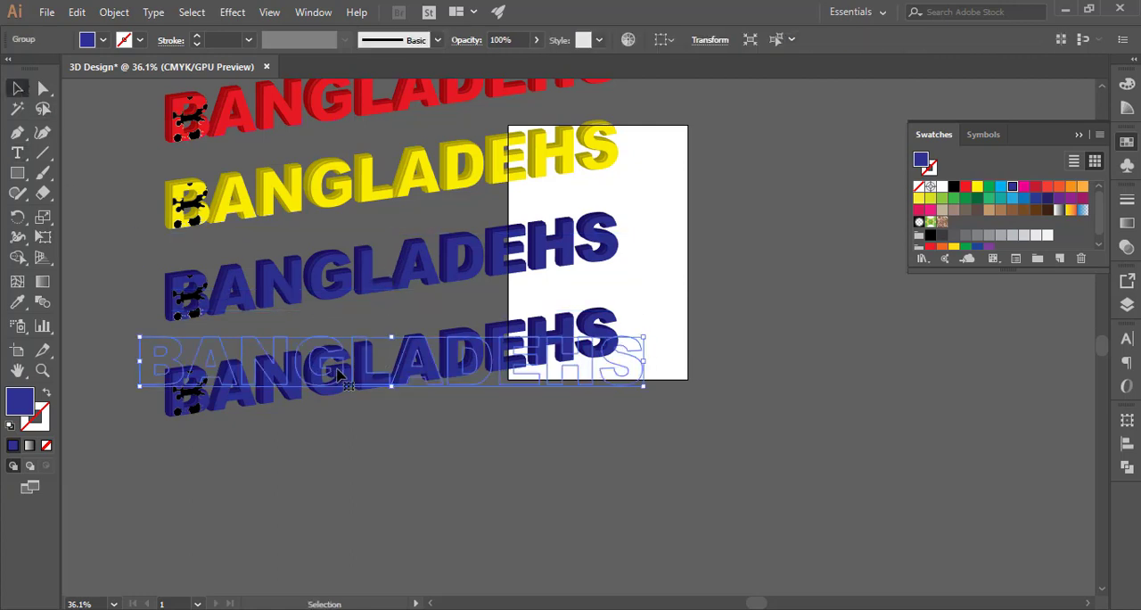
click(1123, 224)
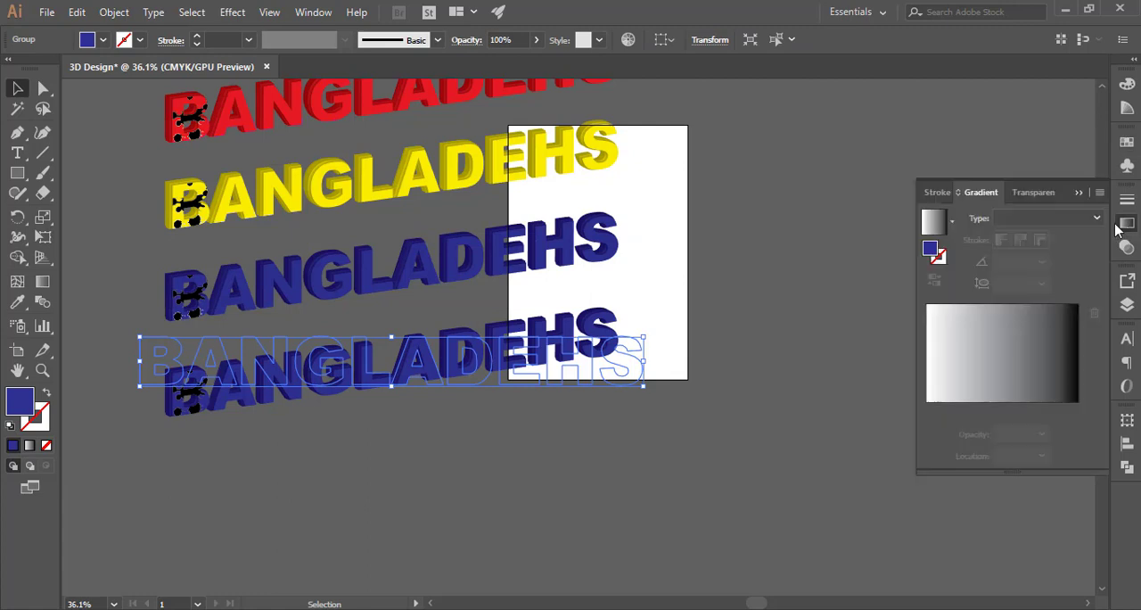
click(952, 367)
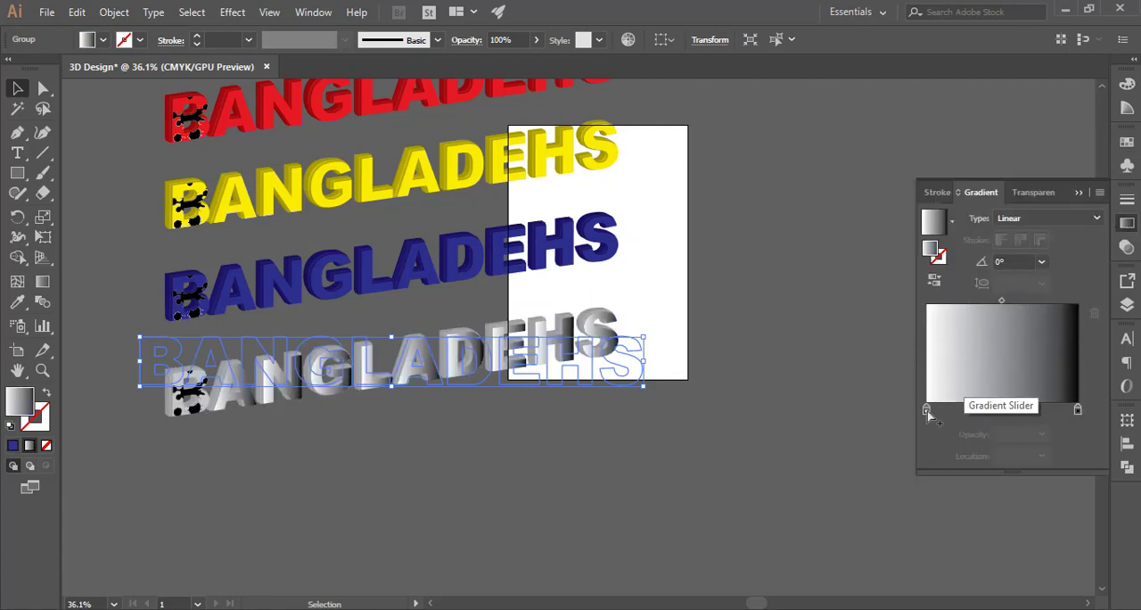
Set the gradient's left stop to red and its right stop to green
double_click(926, 409)
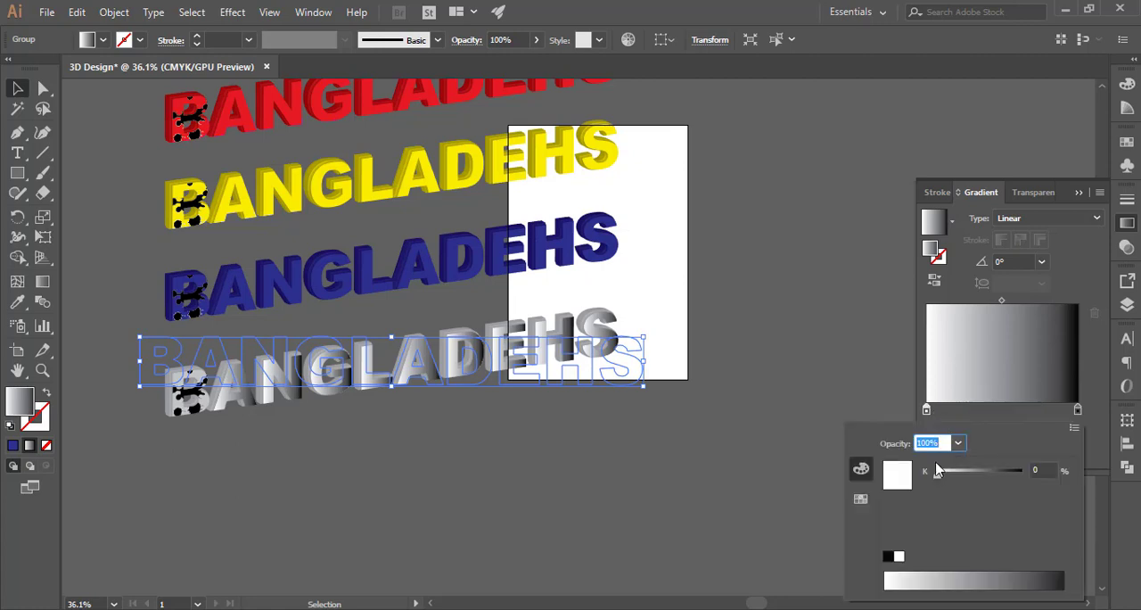
click(861, 499)
click(908, 462)
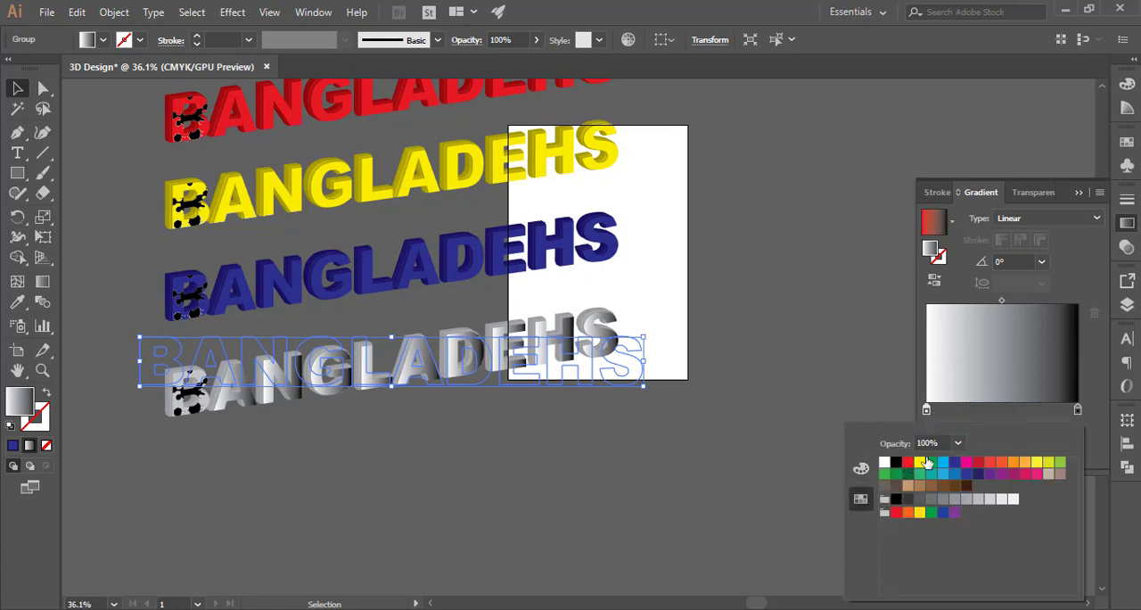
double_click(1077, 409)
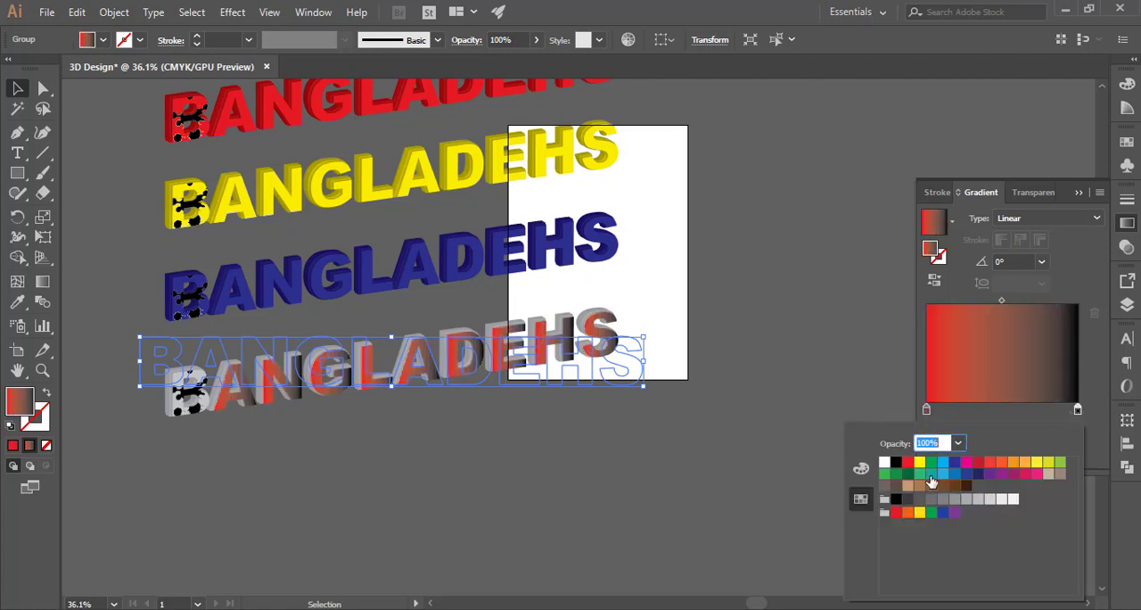
click(930, 464)
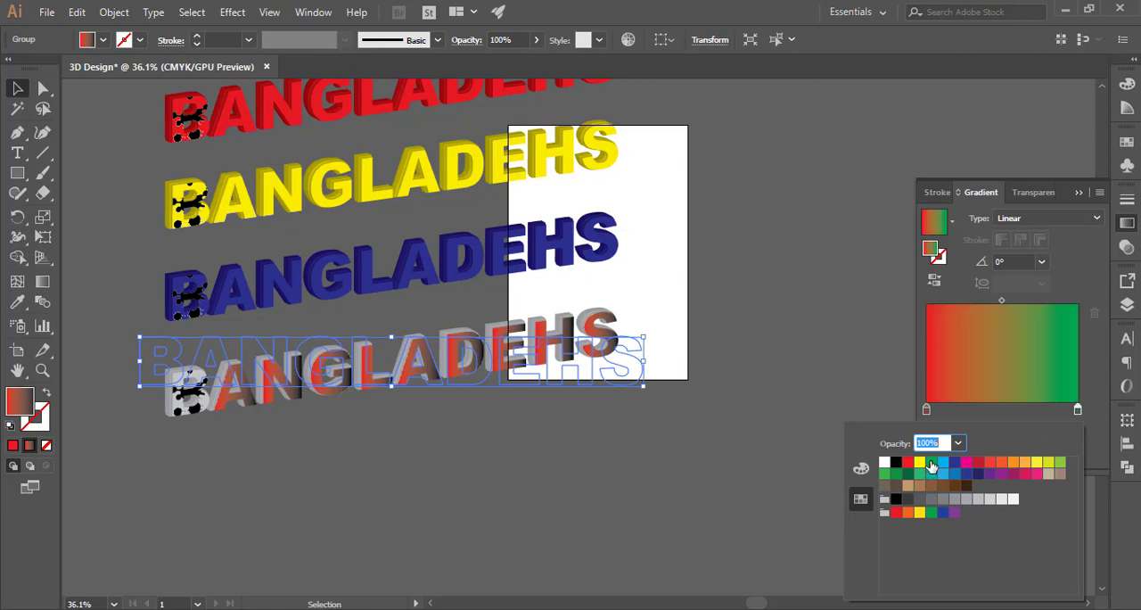
Expand the appearance of the gradient-filled copy
drag(674, 319, 119, 444)
click(136, 441)
drag(136, 363, 386, 428)
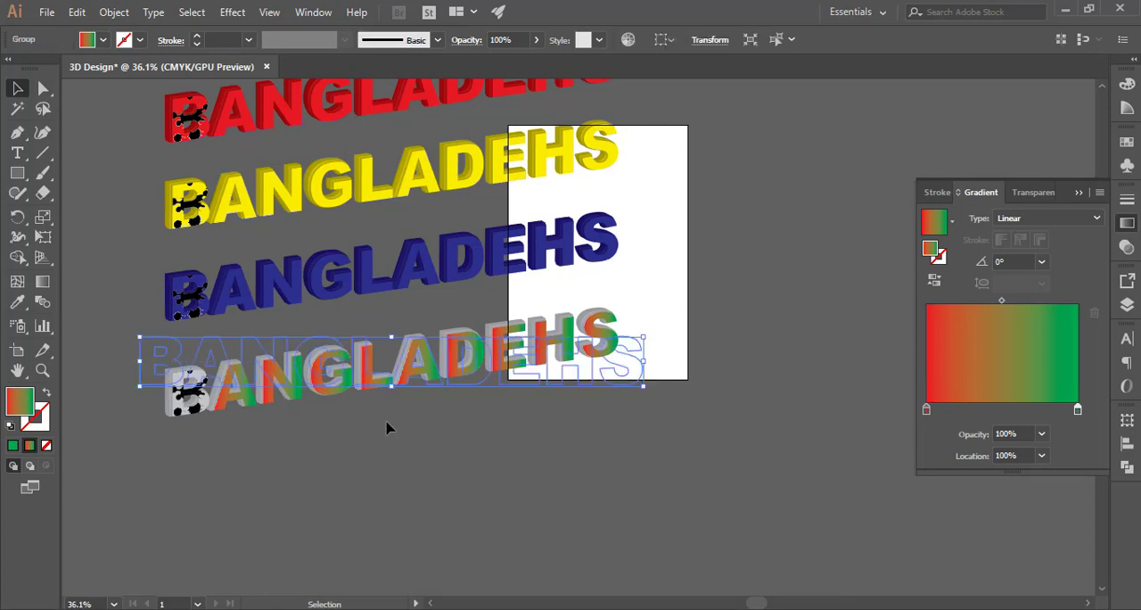
click(114, 13)
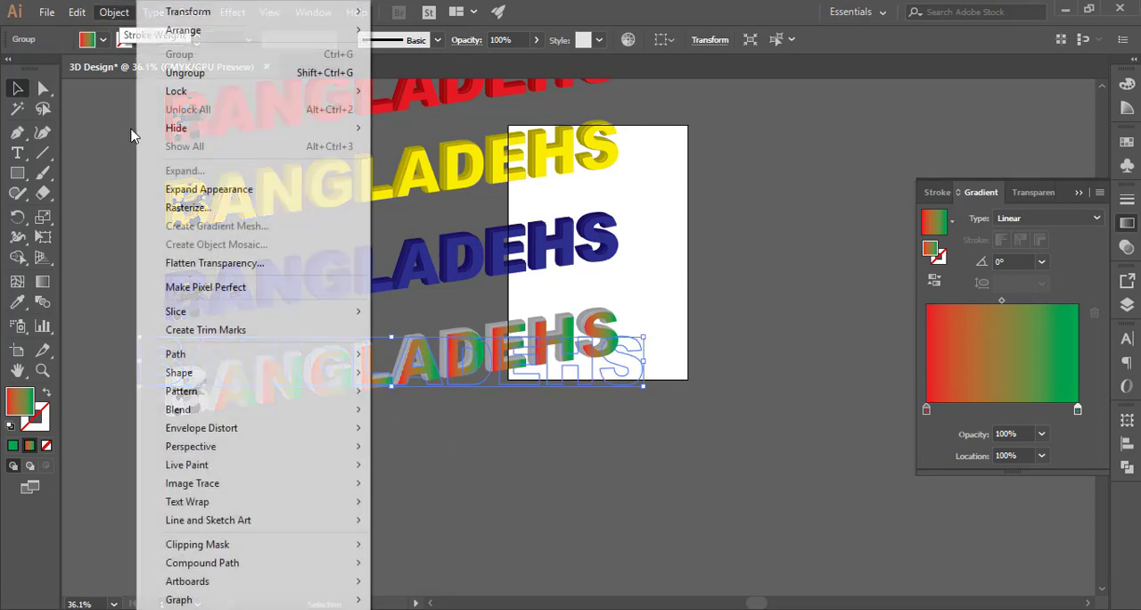
click(200, 188)
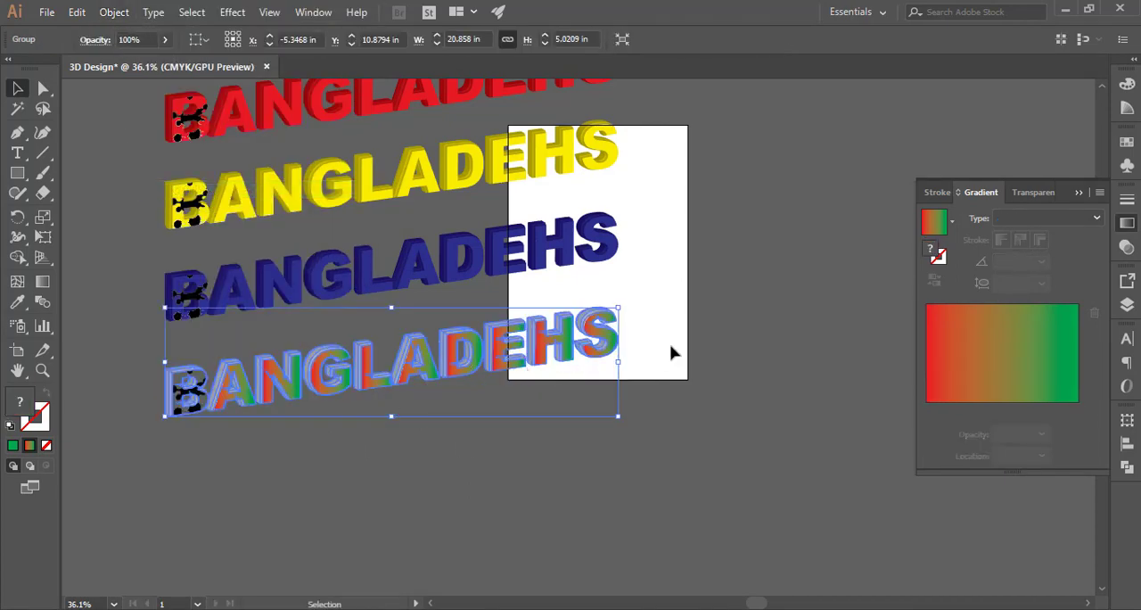
Reapply the red-to-green gradient to the expanded copy and set its type to Radial
click(963, 359)
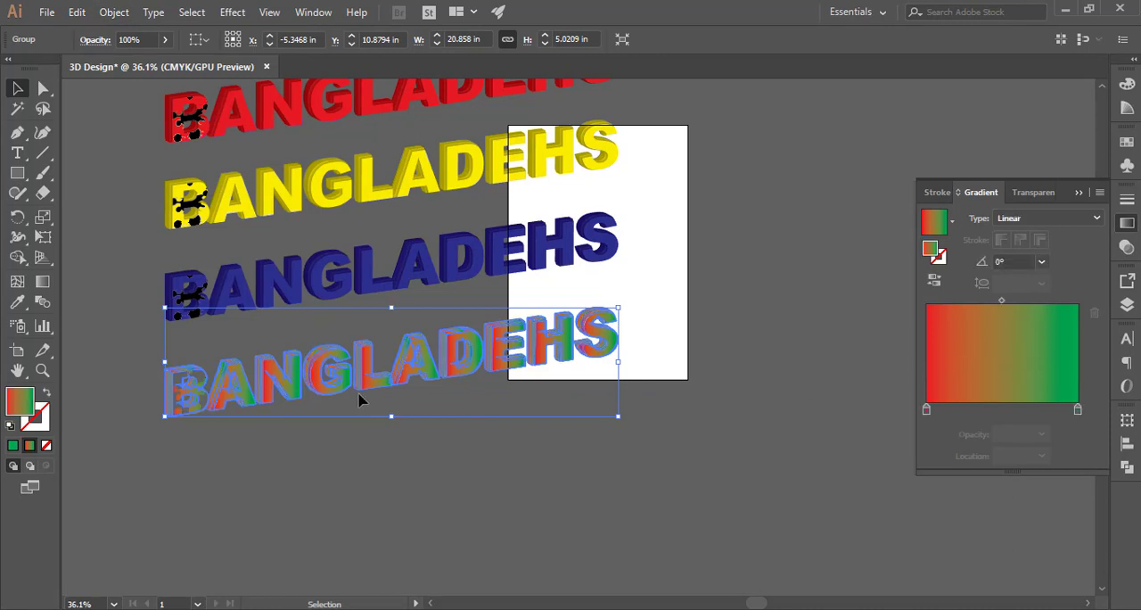
key(g)
click(1025, 217)
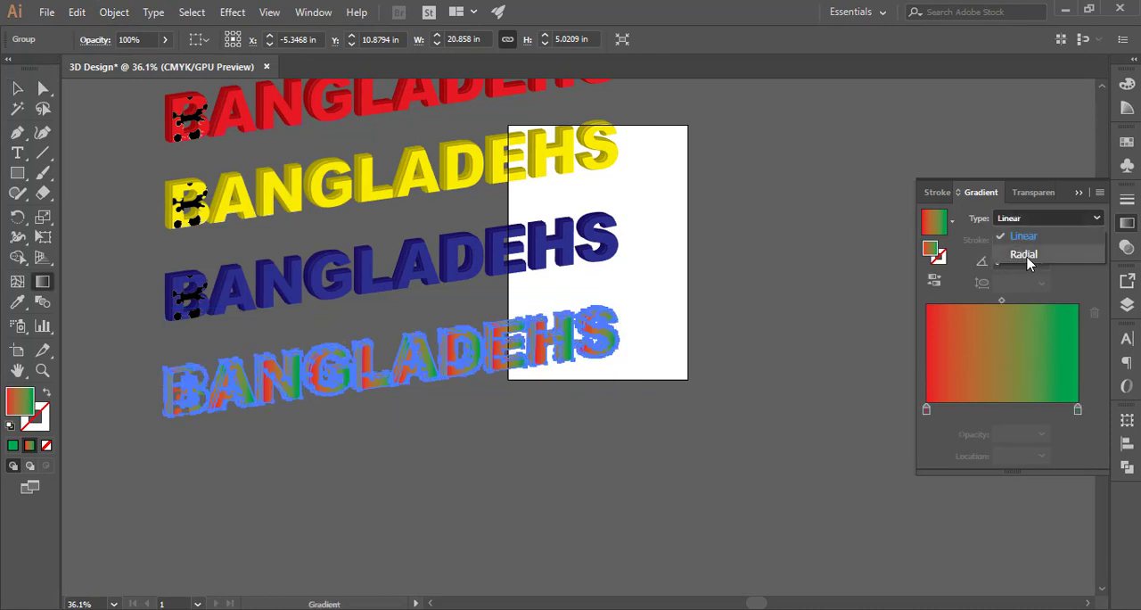
click(1025, 253)
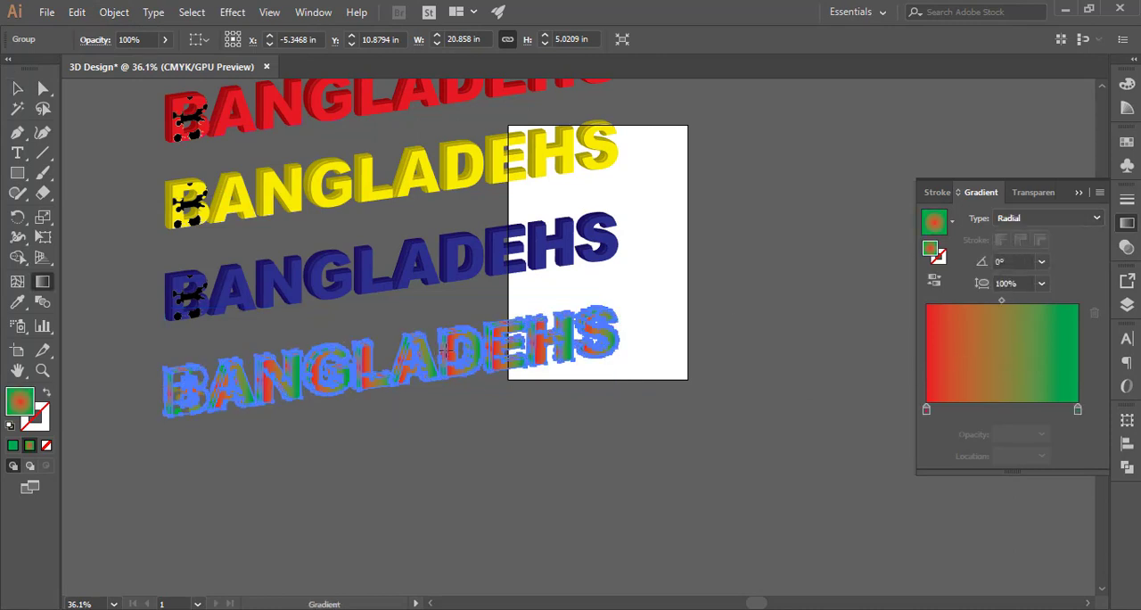
Drag the radial gradient across the letters with the Gradient tool
drag(444, 352, 158, 403)
drag(365, 372, 623, 330)
drag(408, 369, 407, 292)
key(v)
click(428, 436)
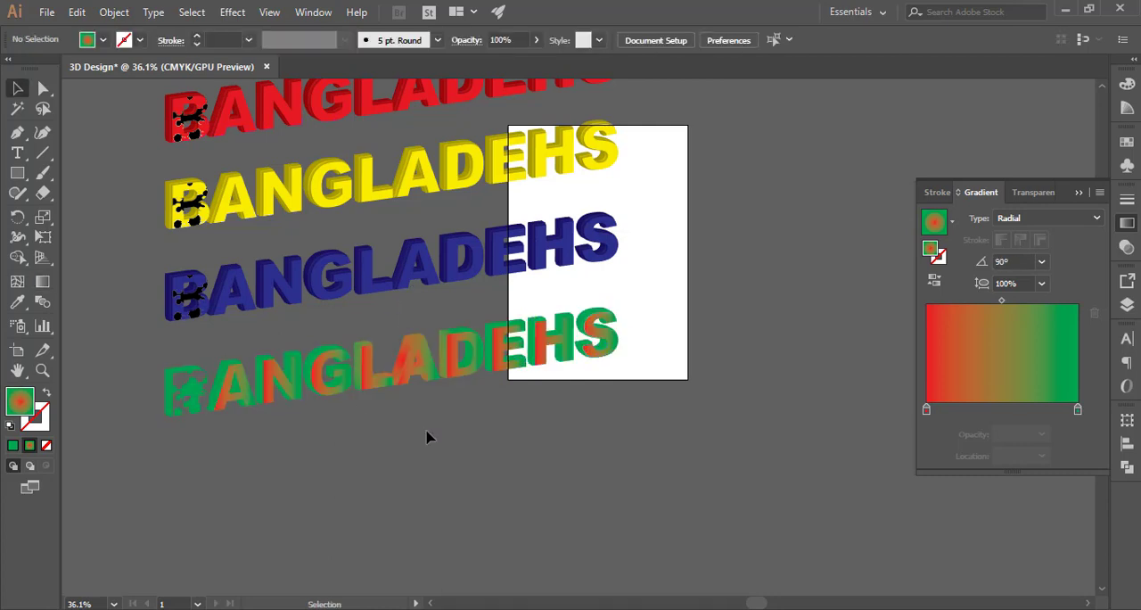
Zoom in to examine the gradient coloring on the copy's letters
key(ctrl+space)
drag(323, 373, 393, 390)
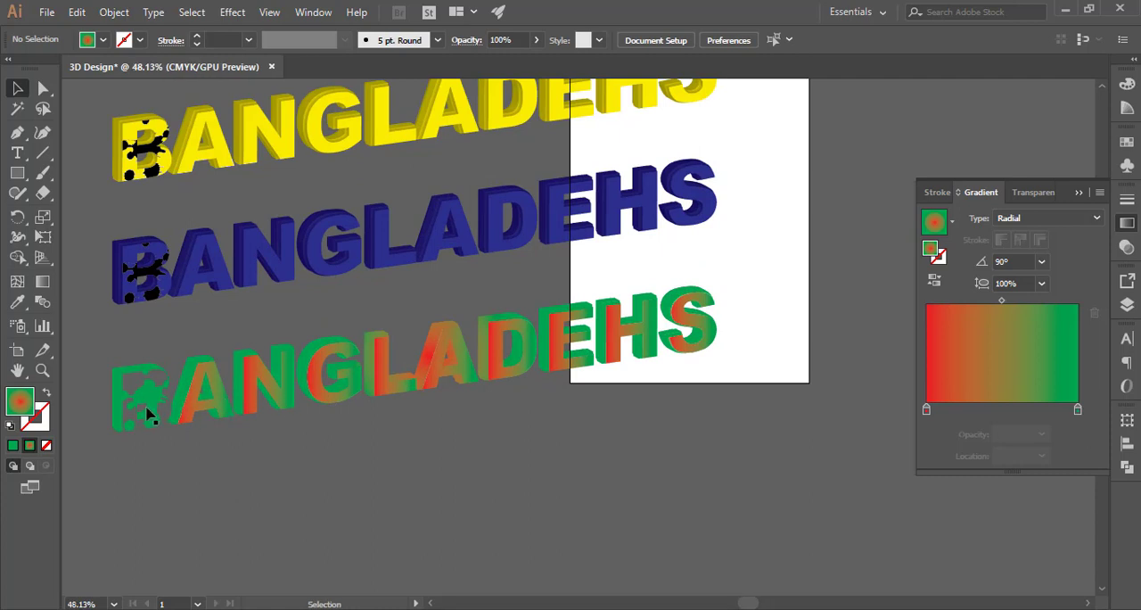
key(ctrl+space)
drag(125, 405, 254, 413)
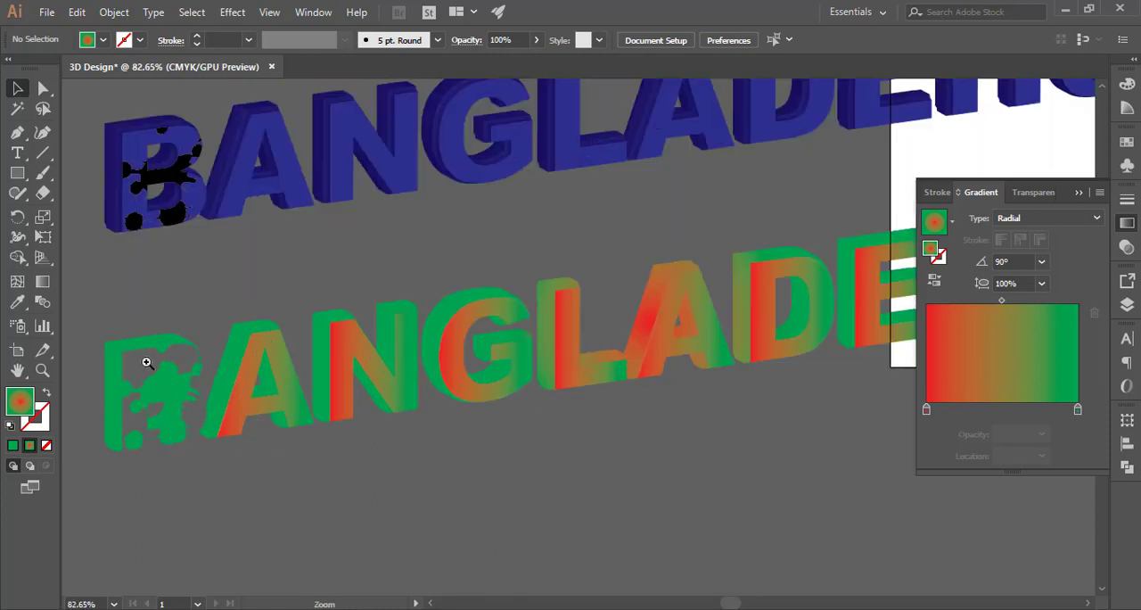
click(176, 169)
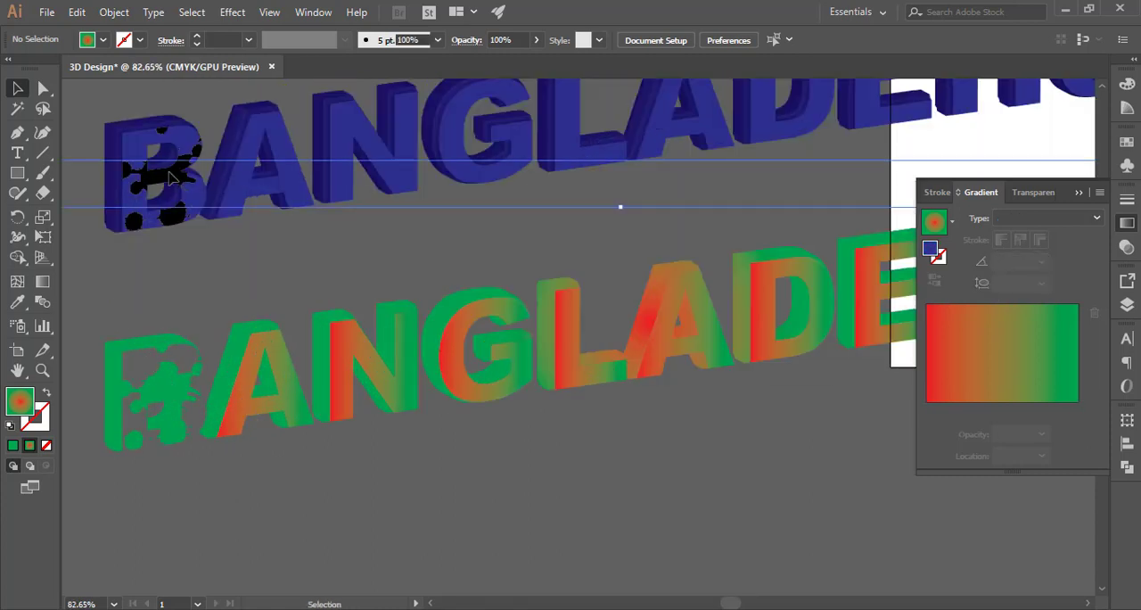
click(301, 501)
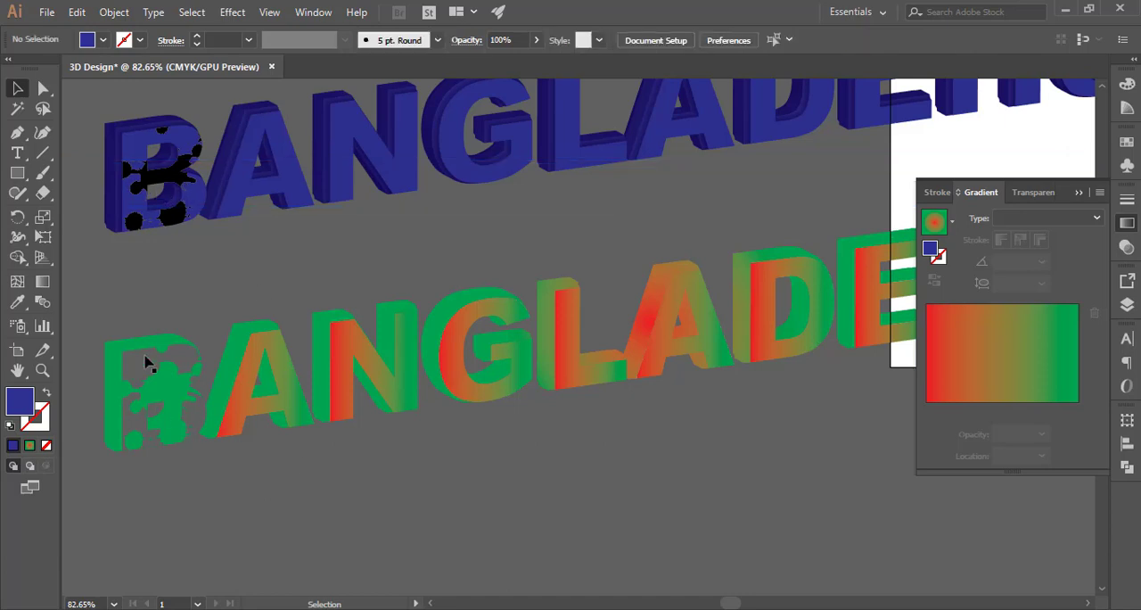
drag(511, 340, 435, 347)
key(space)
drag(593, 329, 504, 332)
Switch the copy's gradient to Linear and drag it vertically from top to bottom across the letters
click(534, 326)
key(g)
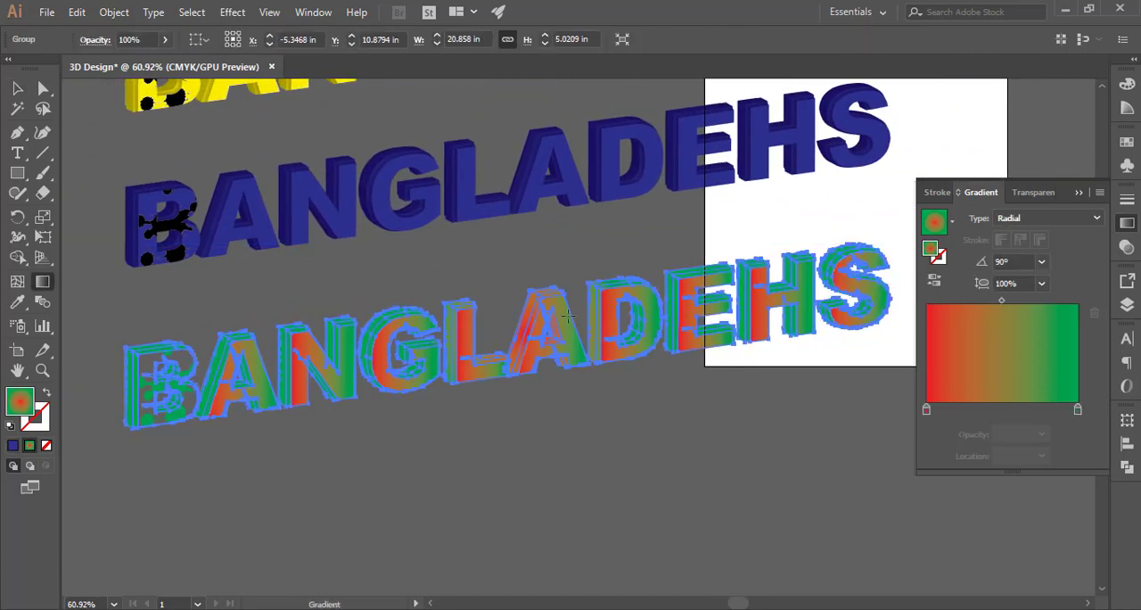
mouse_move(581, 313)
mouse_down()
mouse_move(598, 368)
mouse_move(519, 274)
mouse_up()
drag(516, 358, 561, 288)
click(1034, 218)
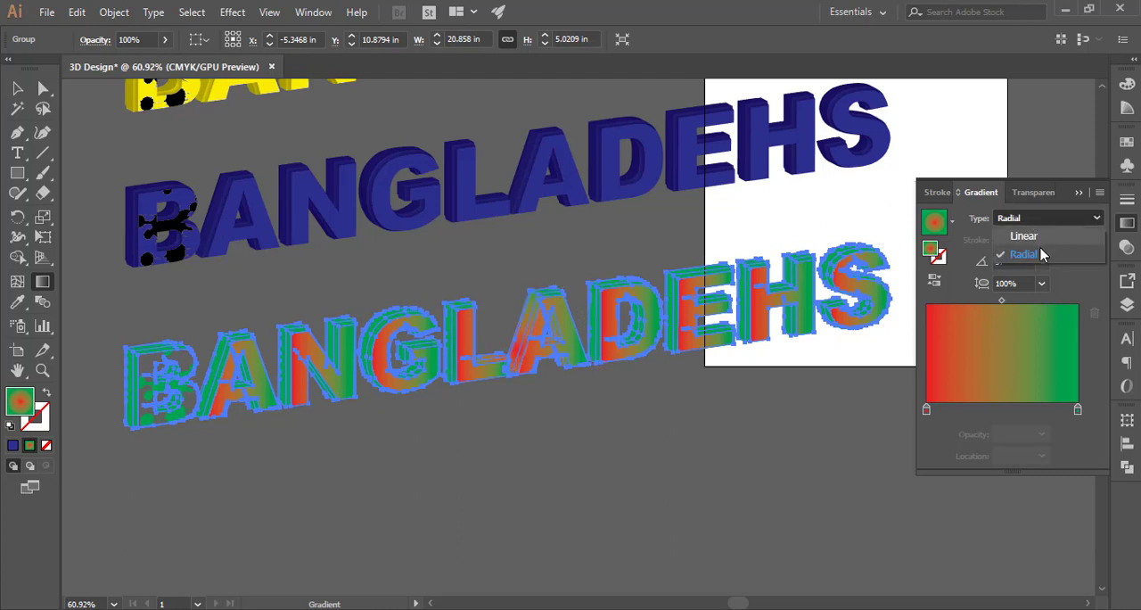
click(1016, 234)
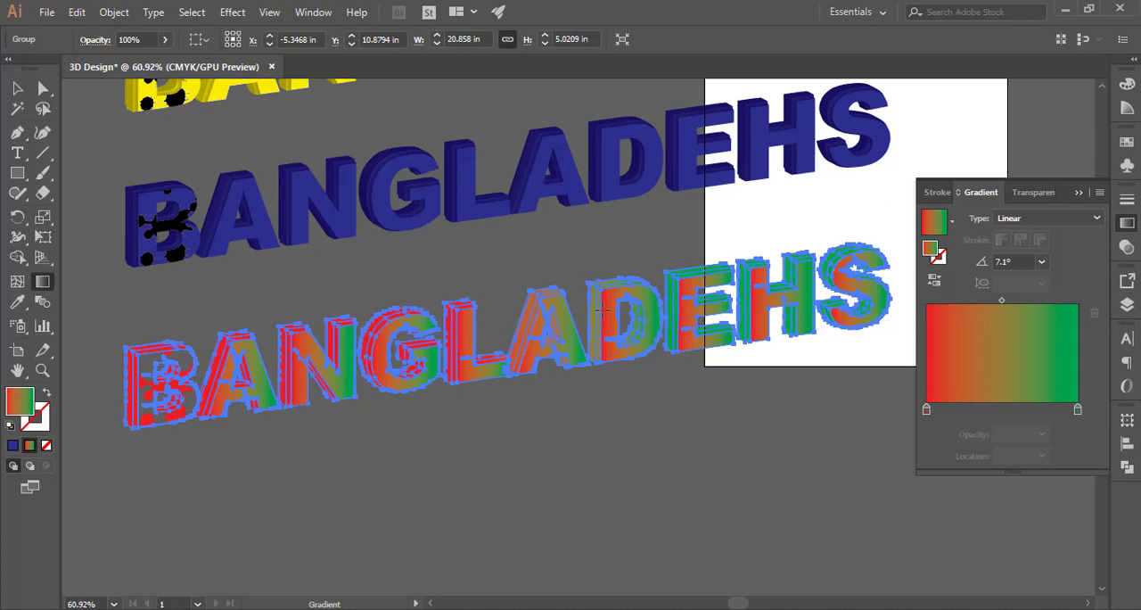
drag(483, 293, 524, 419)
Examine all five stacked text copies together
key(v)
click(618, 395)
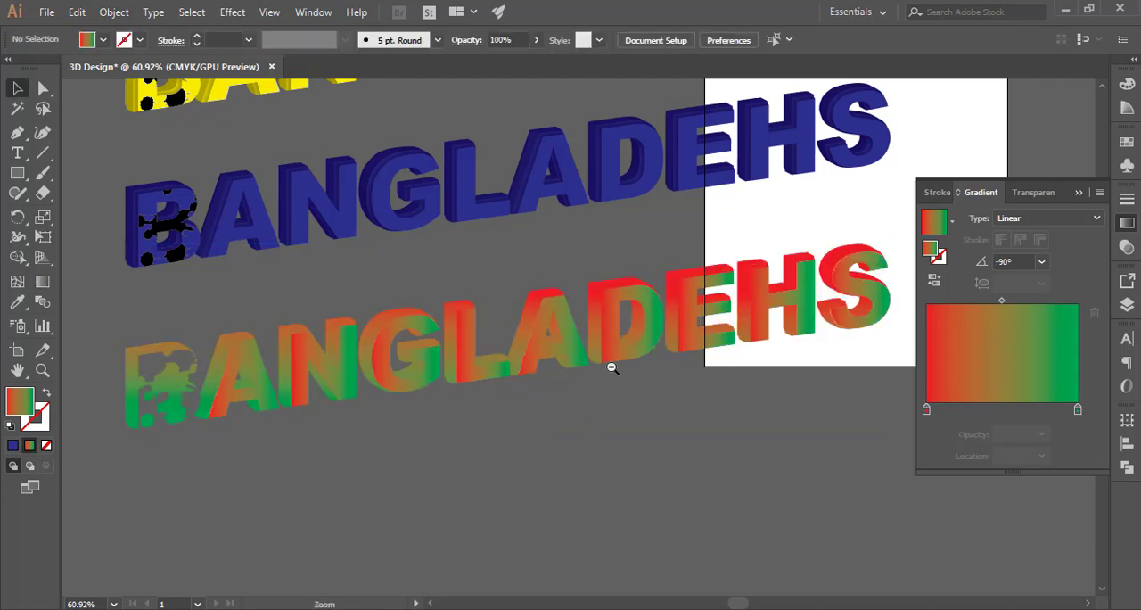
drag(655, 343, 585, 308)
drag(593, 270, 569, 398)
drag(345, 132, 342, 314)
key(ctrl+z)
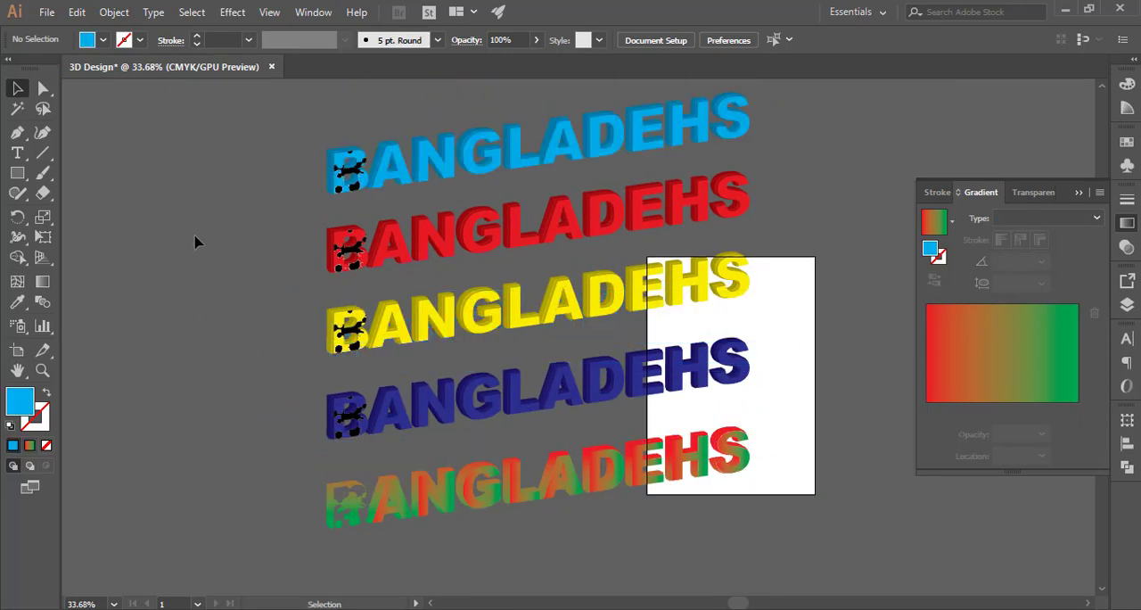
drag(400, 216, 364, 226)
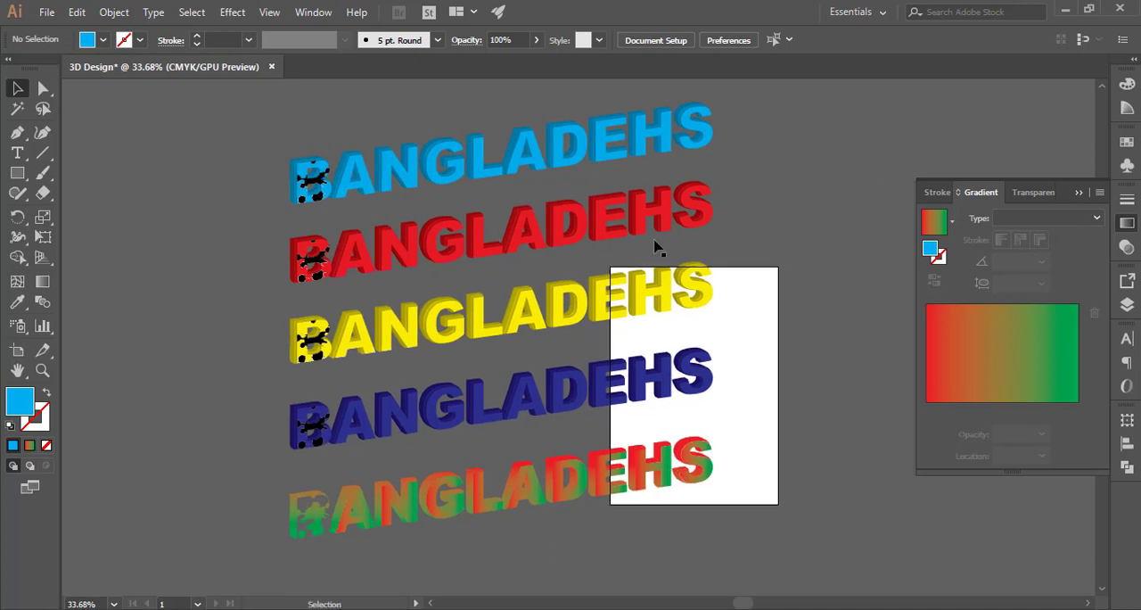